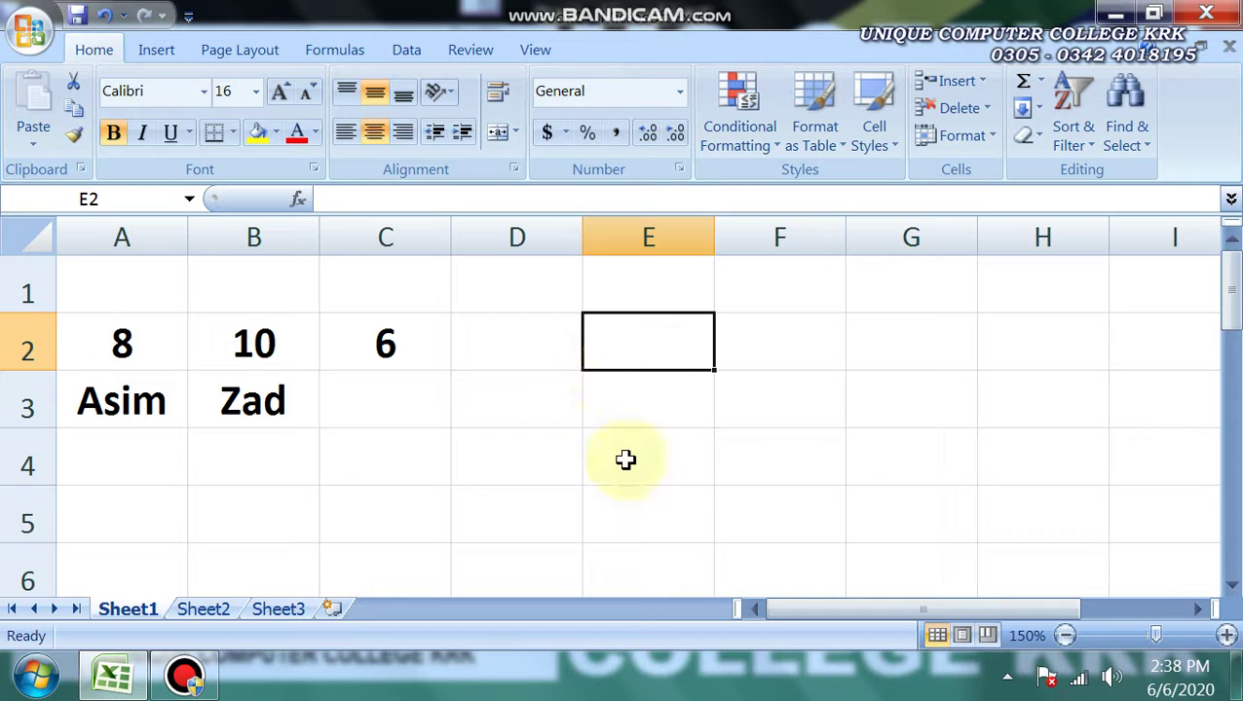
# Step: Enter a SUM formula in cell E2 that adds the range A2:C3
pyautogui.write('=')
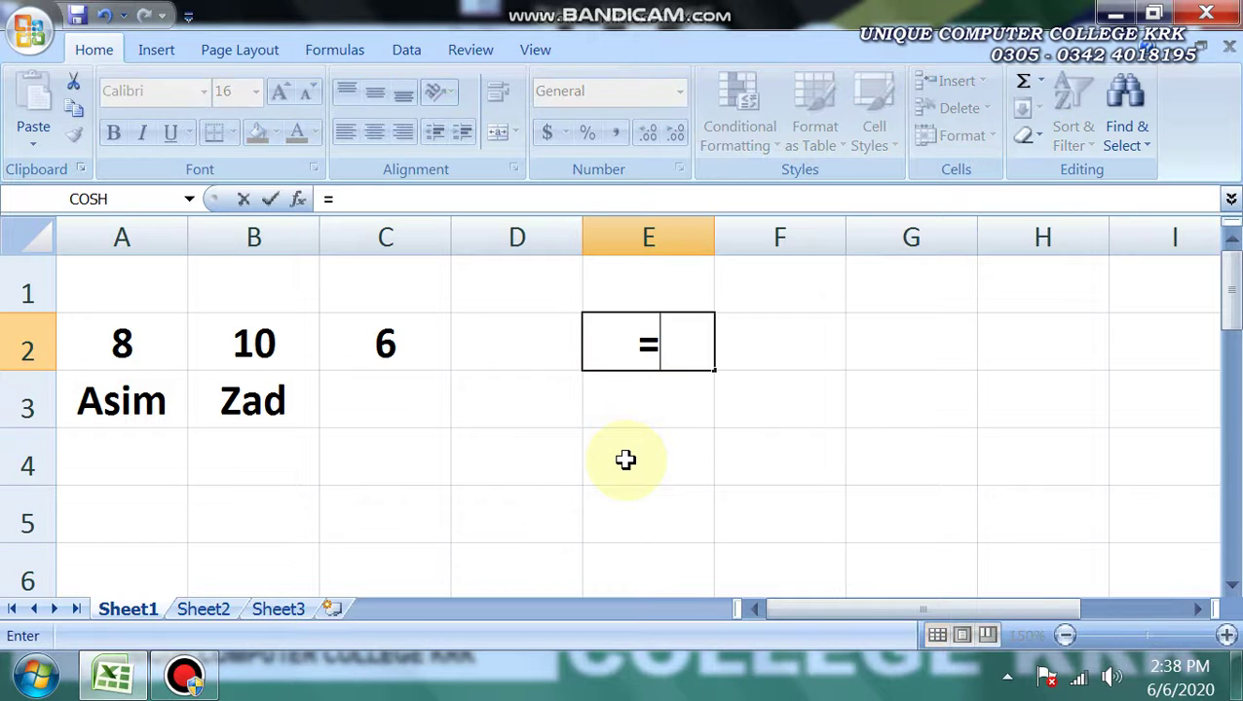
pyautogui.write('sum')
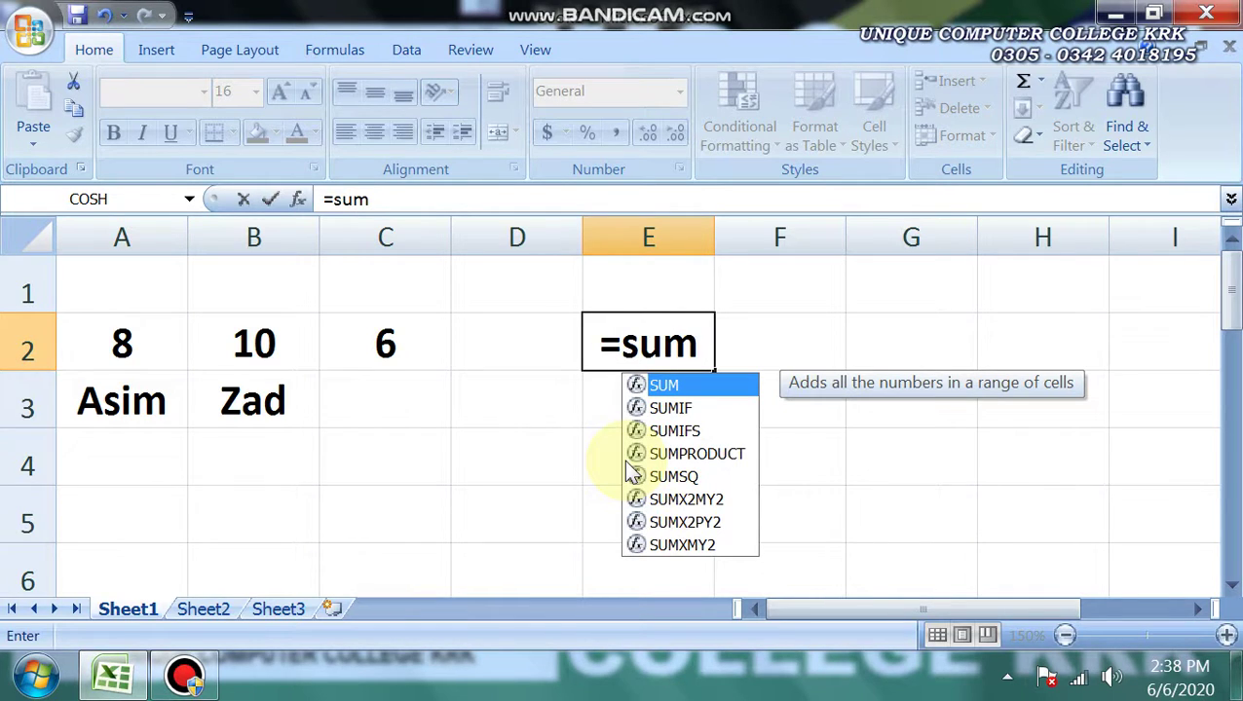
pyautogui.write('(')
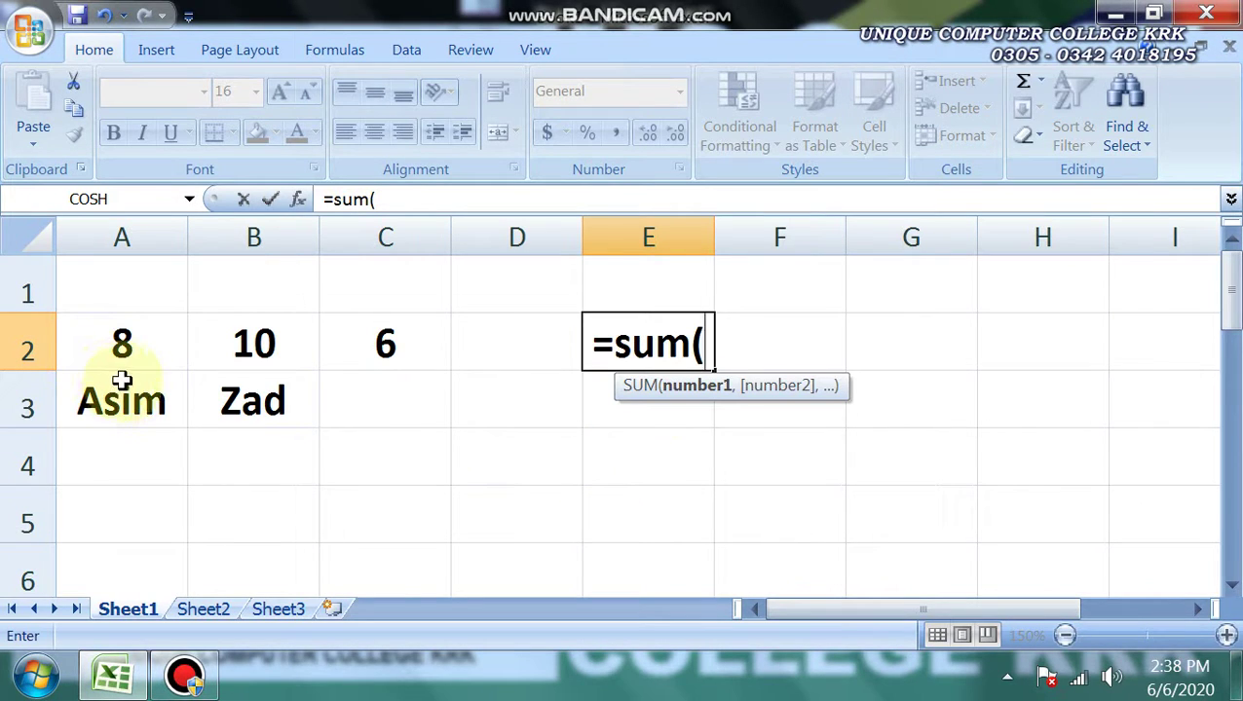
pyautogui.moveTo(124, 350); pyautogui.dragTo(343, 405)
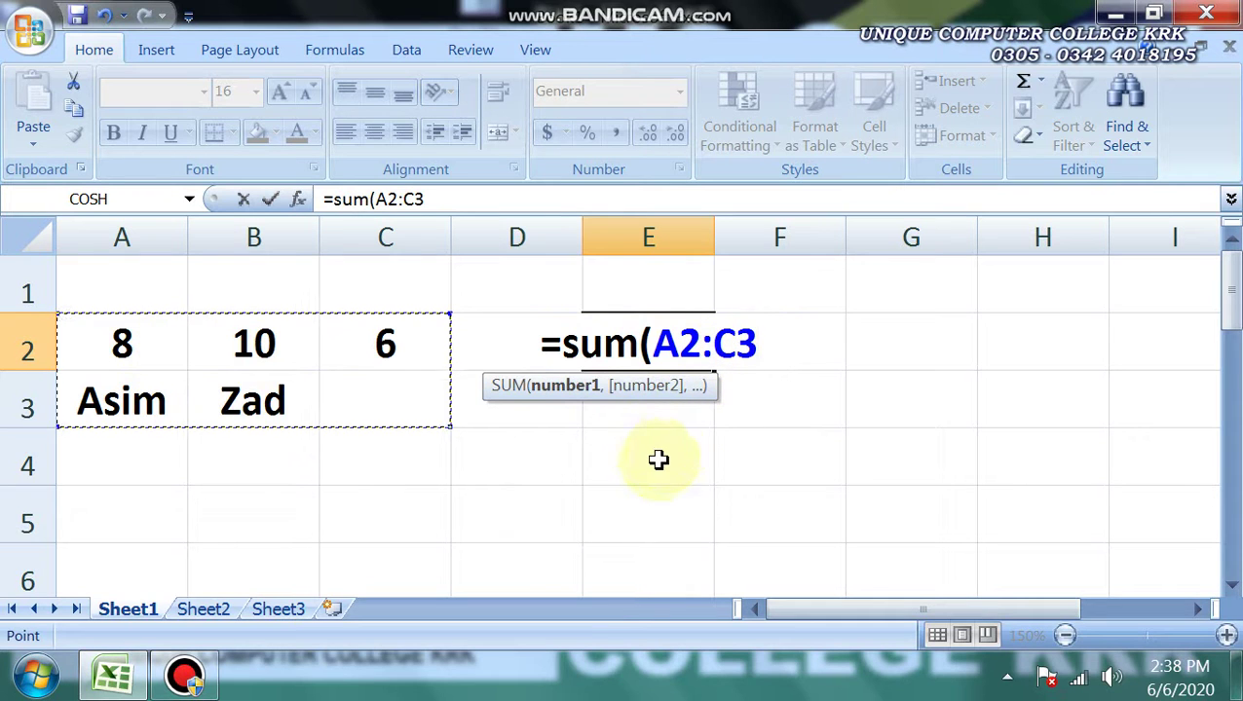
pyautogui.press('BackSpace')
pyautogui.press('BackSpace')
pyautogui.press('BackSpace')
pyautogui.press('BackSpace')
pyautogui.press('BackSpace')
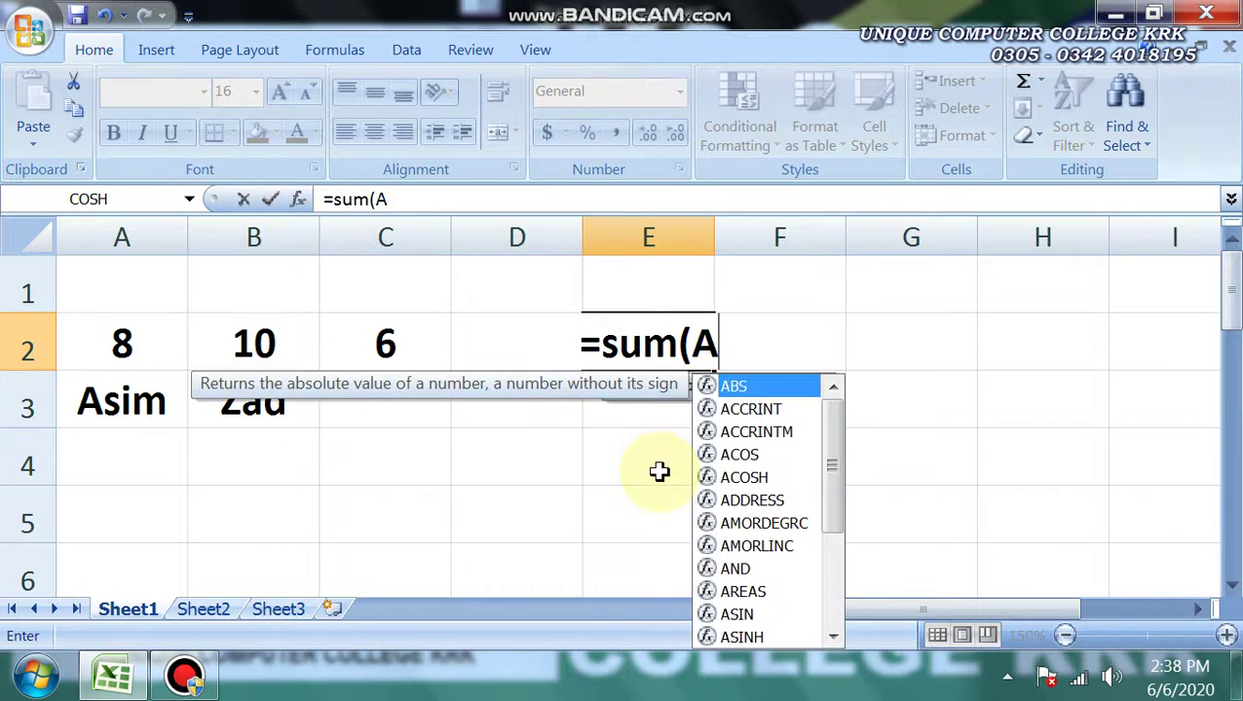
pyautogui.click(134, 338)
pyautogui.moveTo(134, 338); pyautogui.dragTo(357, 403)
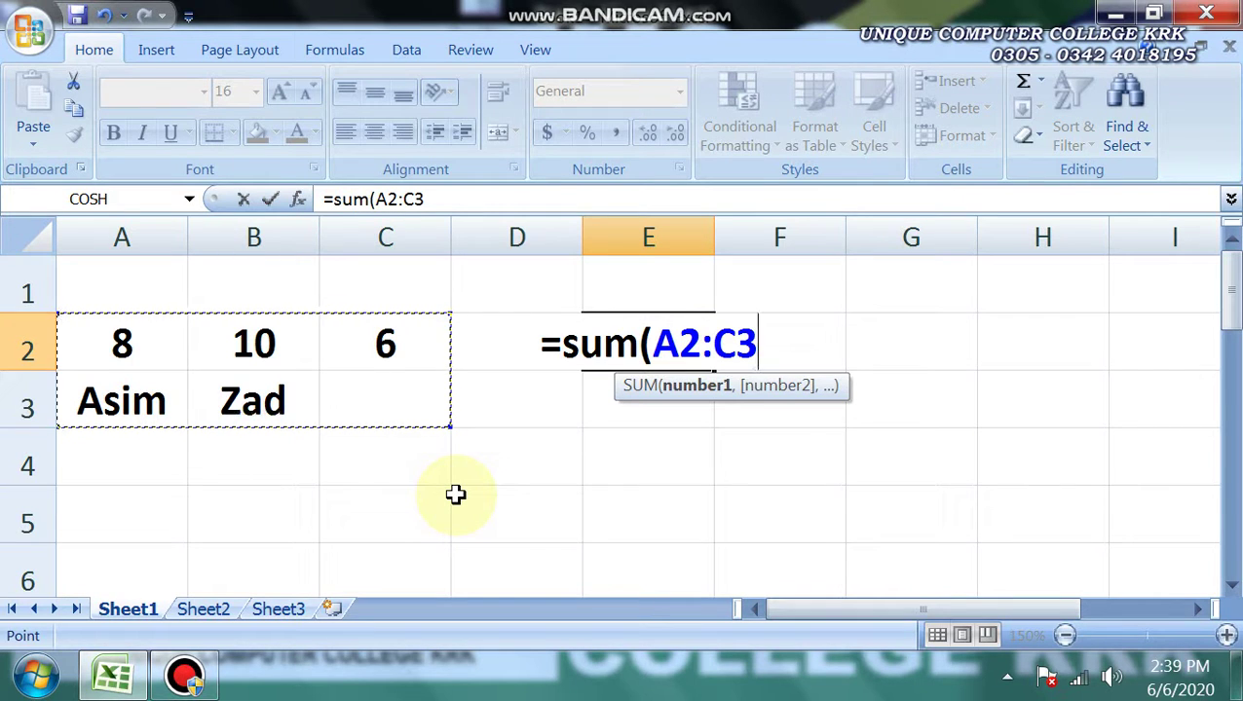
pyautogui.write(')')
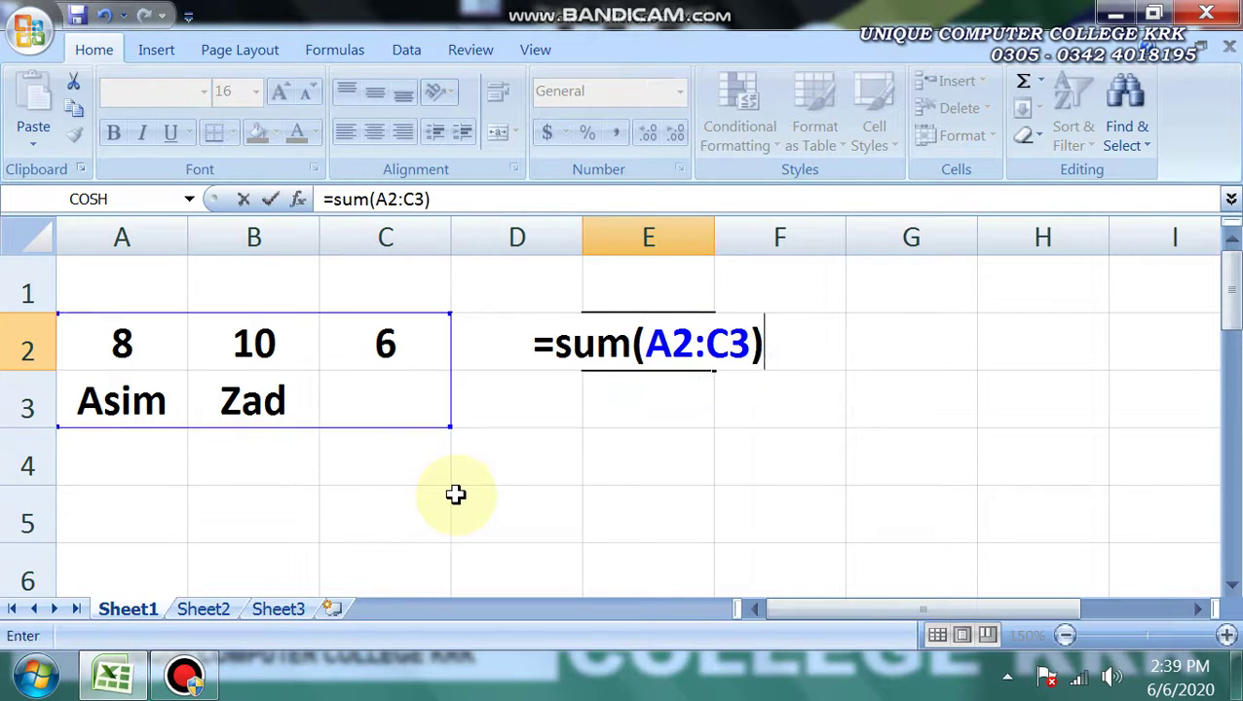
pyautogui.press('Return')
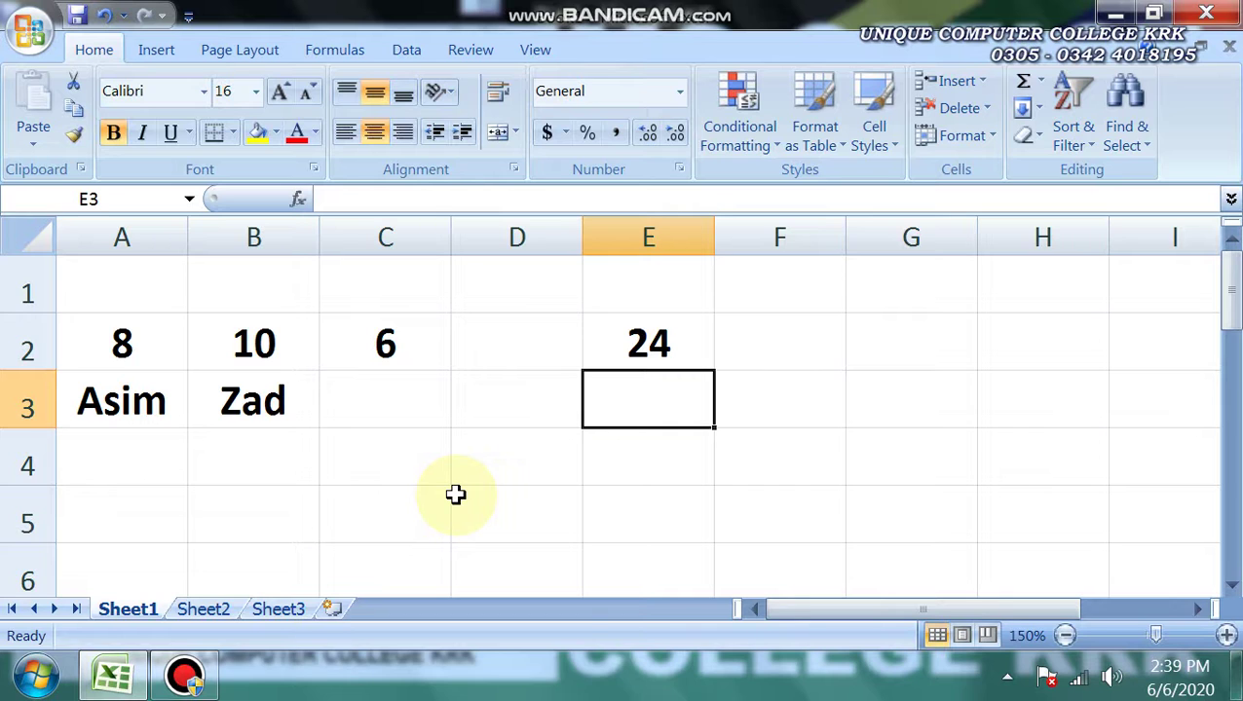
# Step: Enter an AVERAGE formula in cell E3 over the range A1:C3
pyautogui.write('=average')
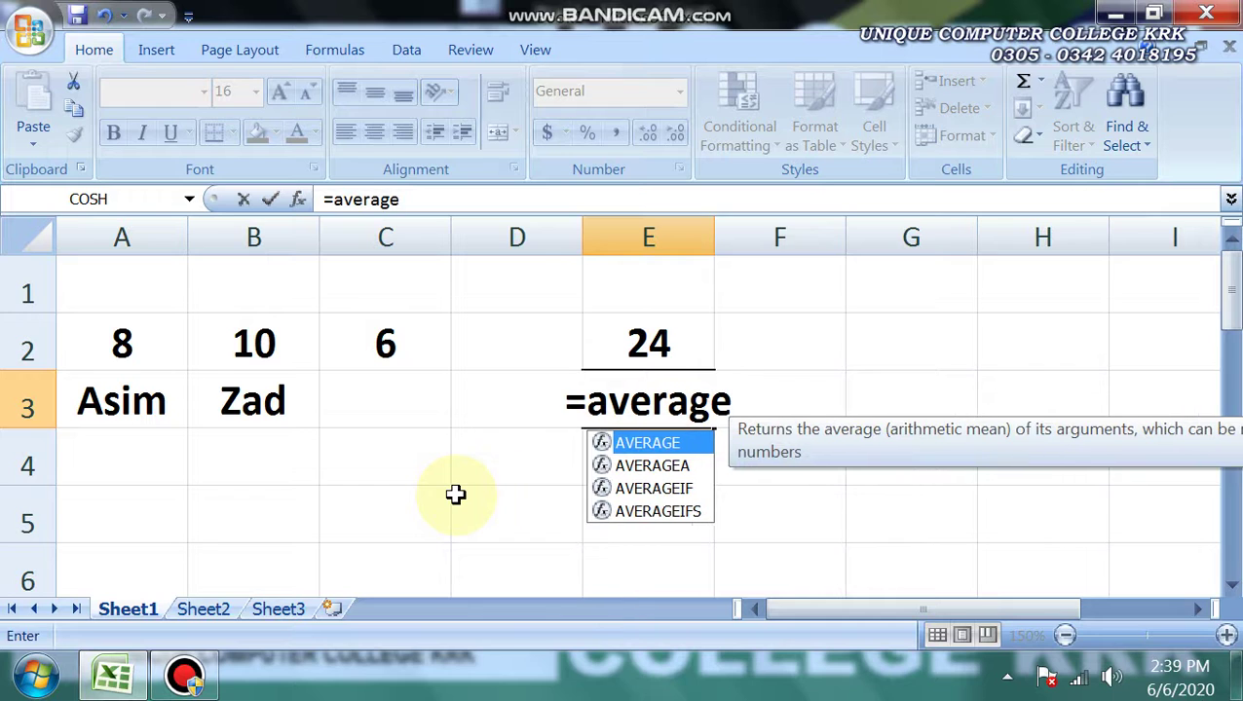
pyautogui.write('(')
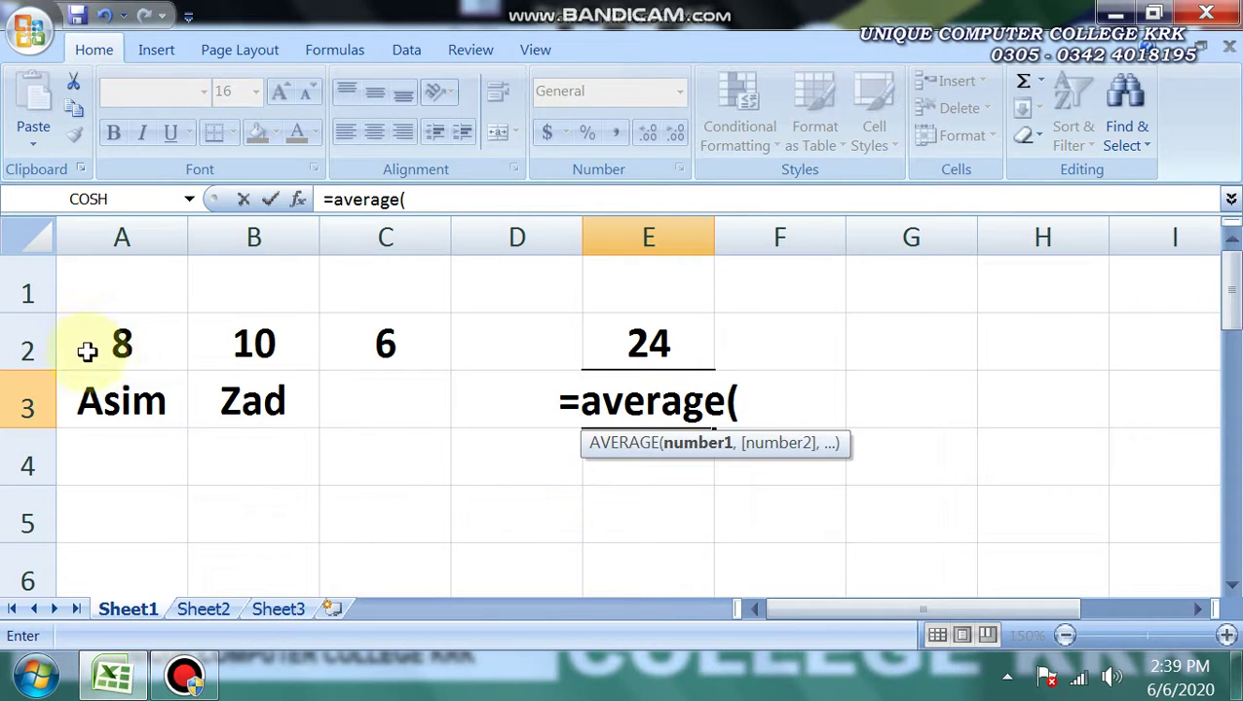
pyautogui.moveTo(92, 350); pyautogui.dragTo(353, 418)
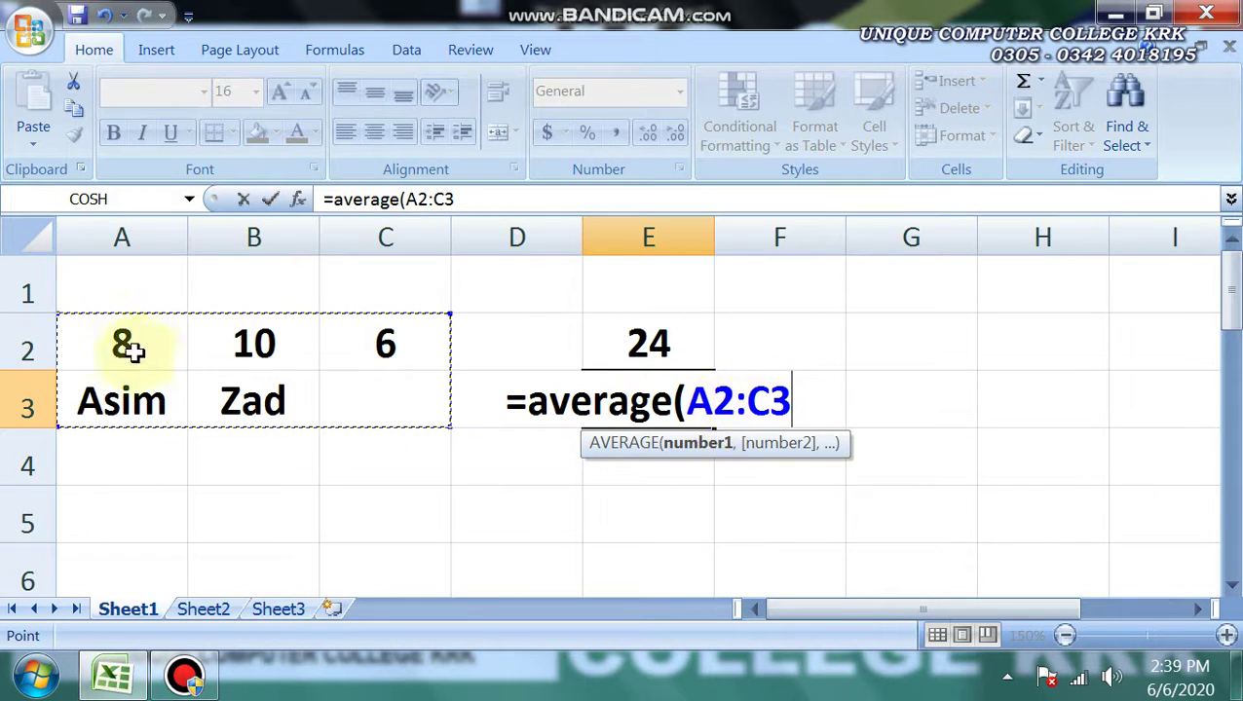
pyautogui.moveTo(125, 346); pyautogui.dragTo(375, 466)
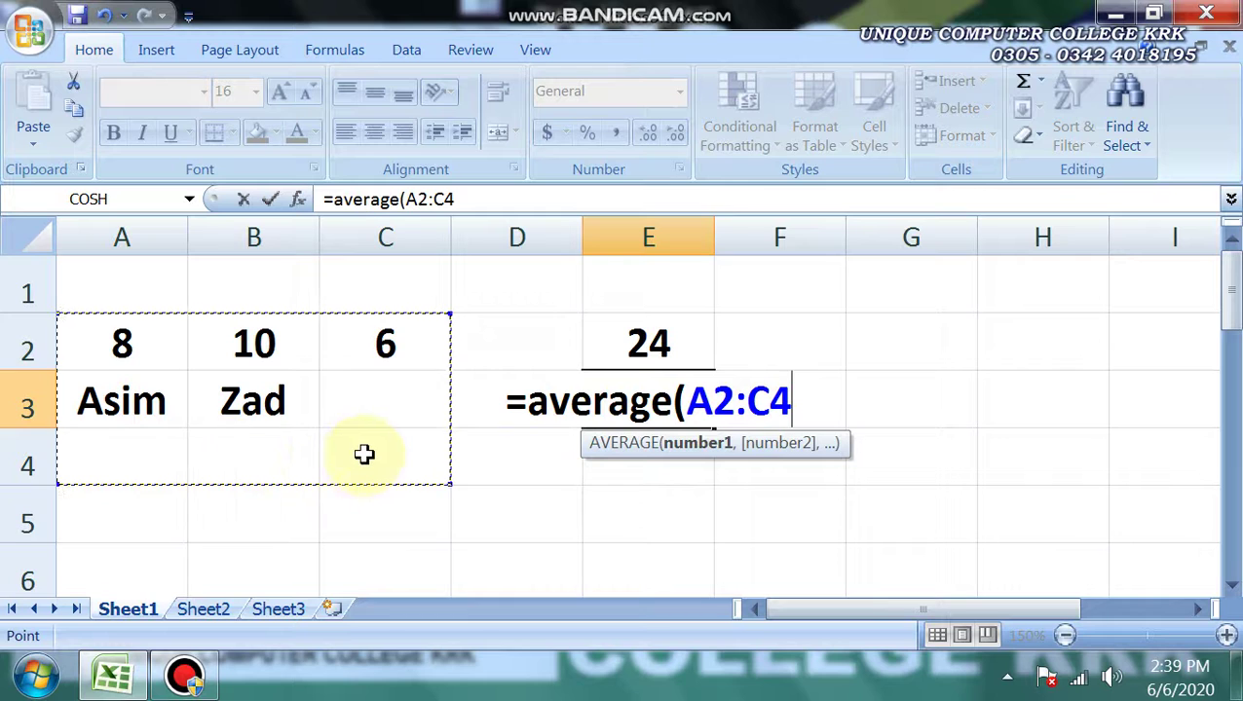
pyautogui.moveTo(141, 288); pyautogui.dragTo(331, 380)
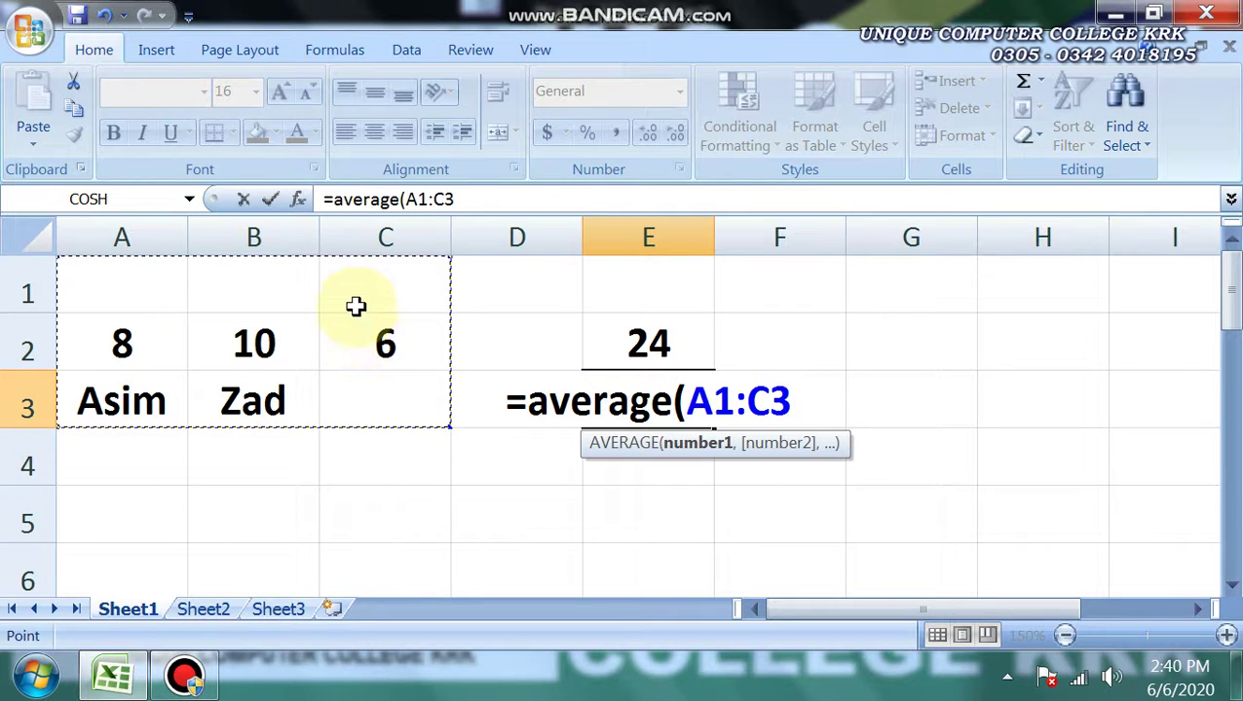
pyautogui.write(')')
pyautogui.press('Return')
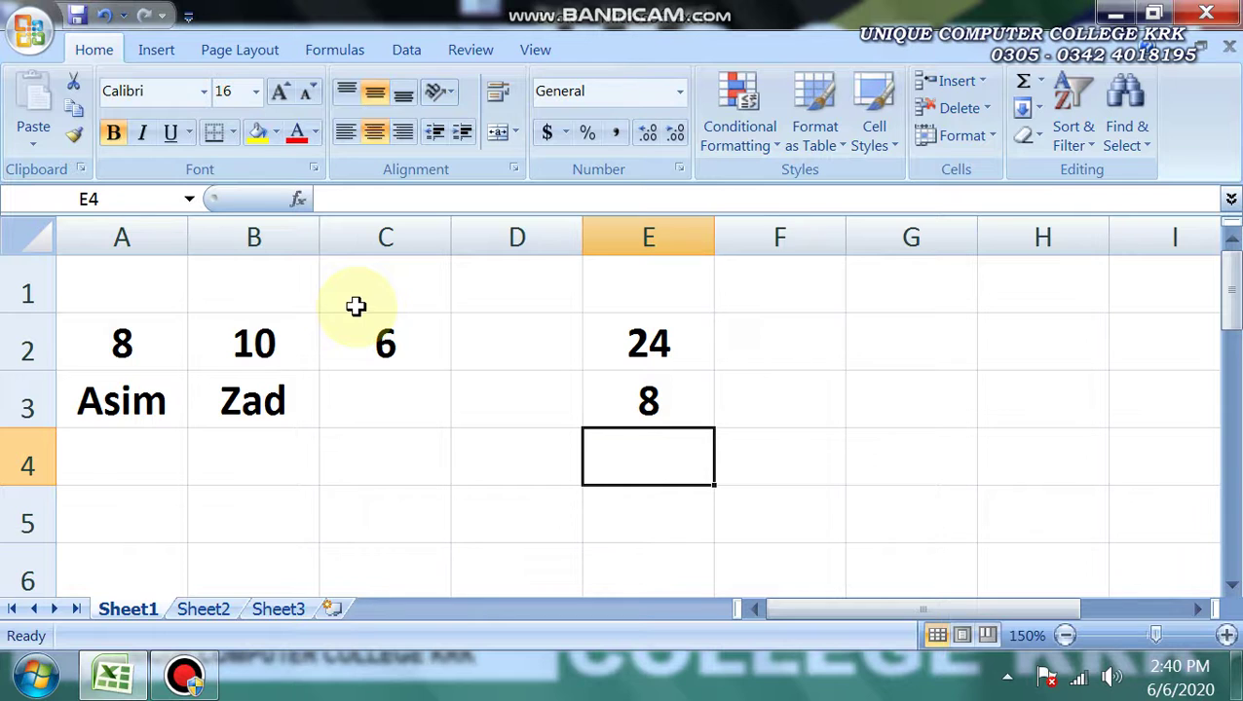
# Step: Enter a PRODUCT formula in cell E4 that multiplies the values in A2:C3
pyautogui.write('=pro')
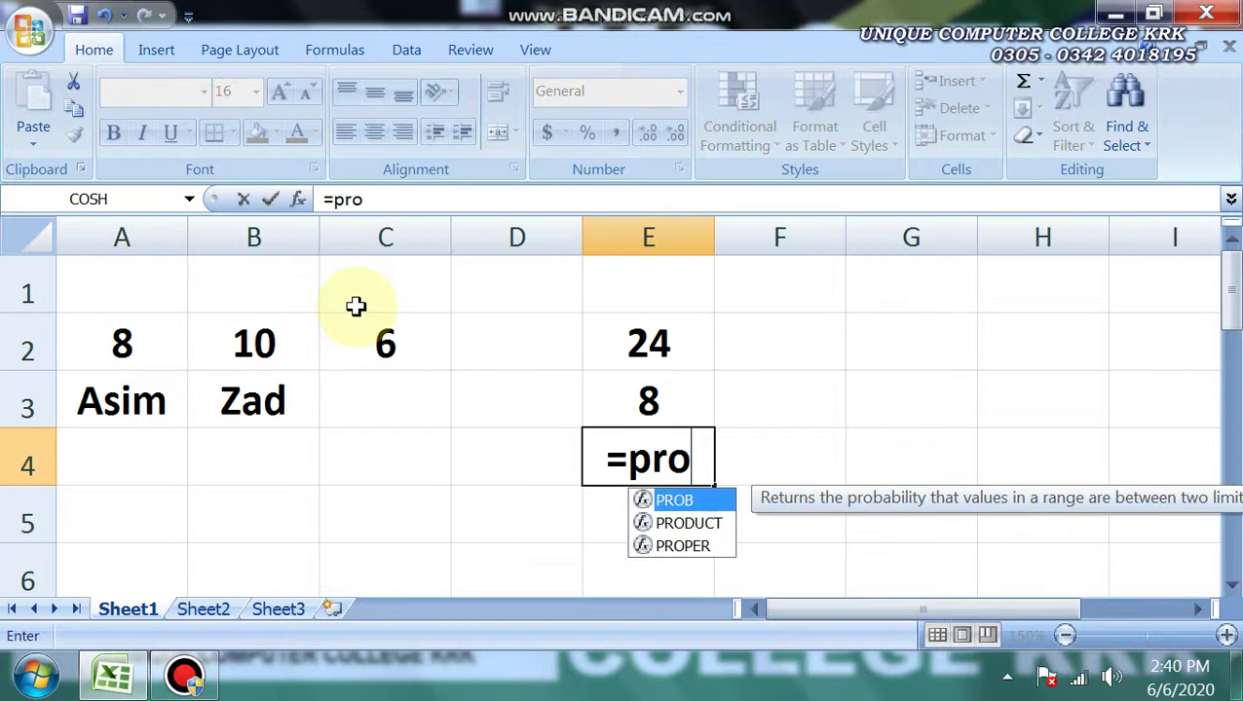
pyautogui.write('duct(')
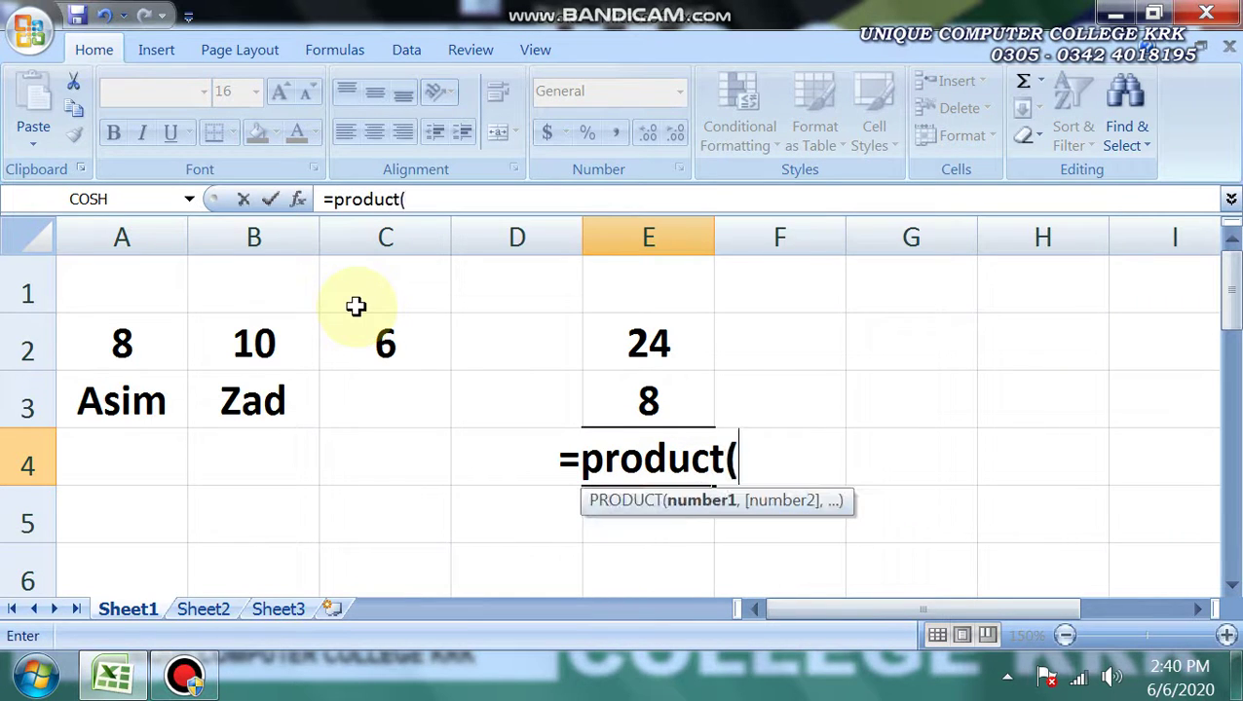
pyautogui.click(129, 343)
pyautogui.moveTo(130, 343); pyautogui.dragTo(363, 392)
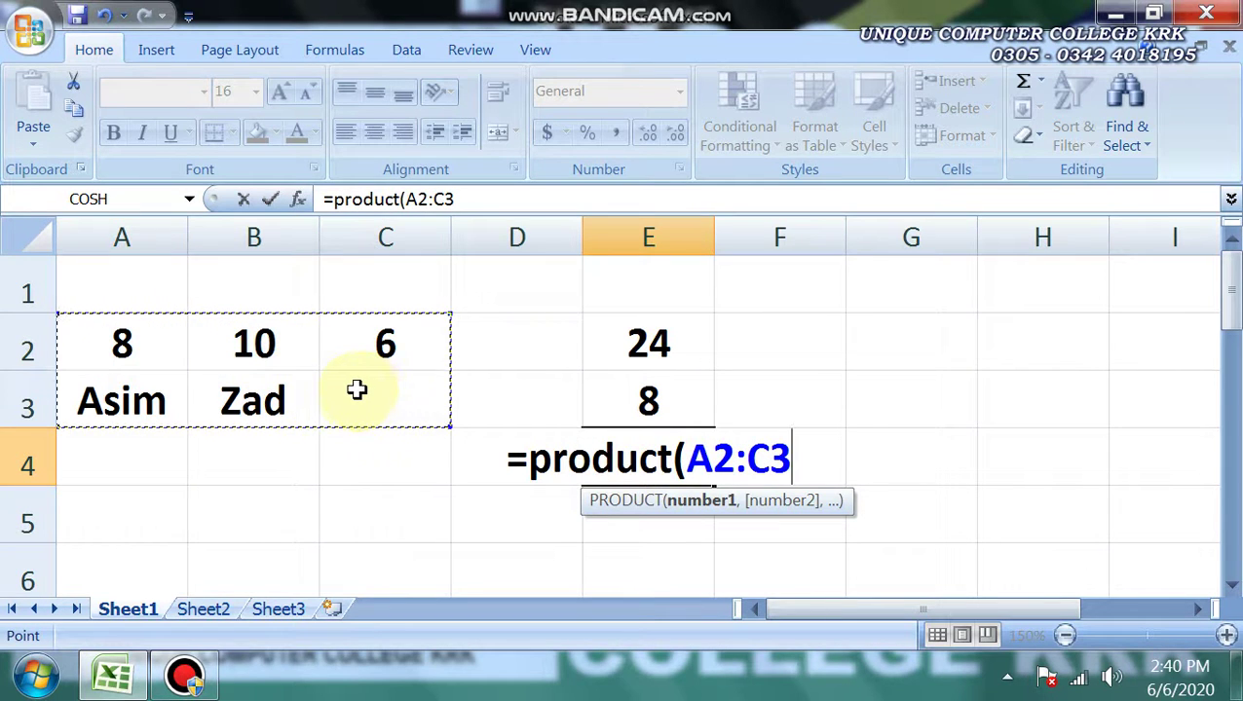
pyautogui.write(')')
pyautogui.press('Return')
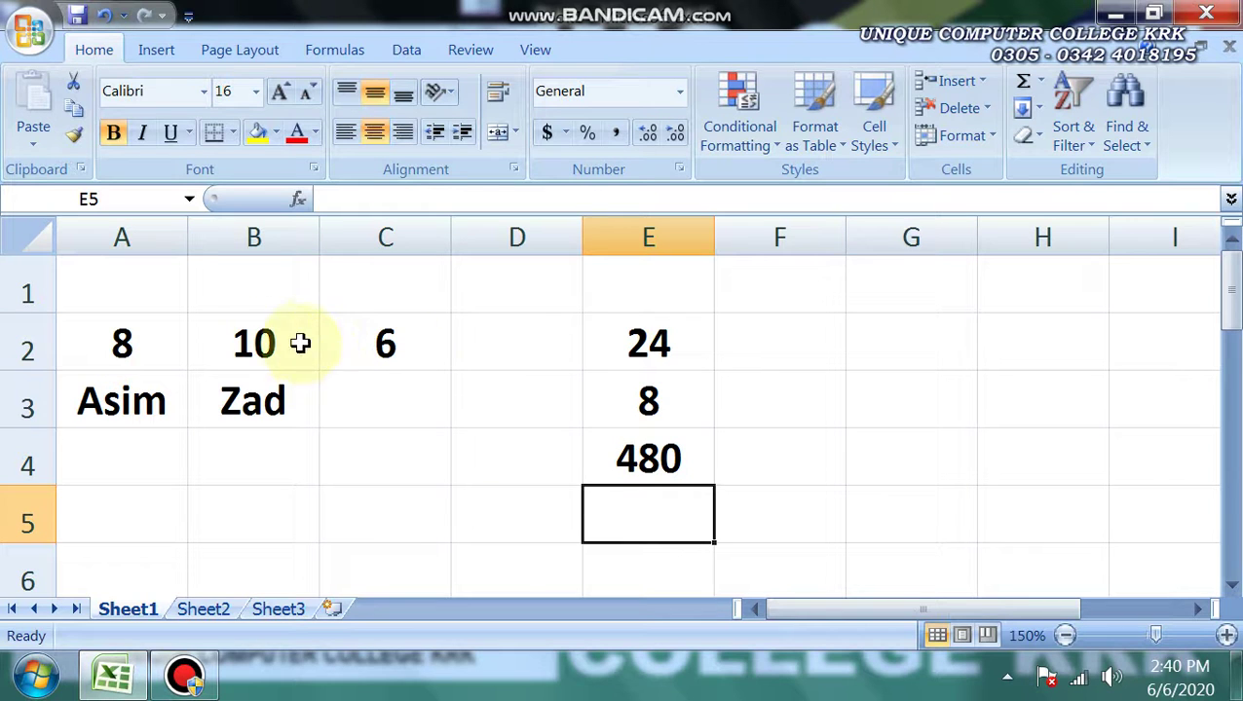
# Step: Enter a COUNT formula in cell F2 that counts the numeric cells in A2:C3
pyautogui.click(760, 341)
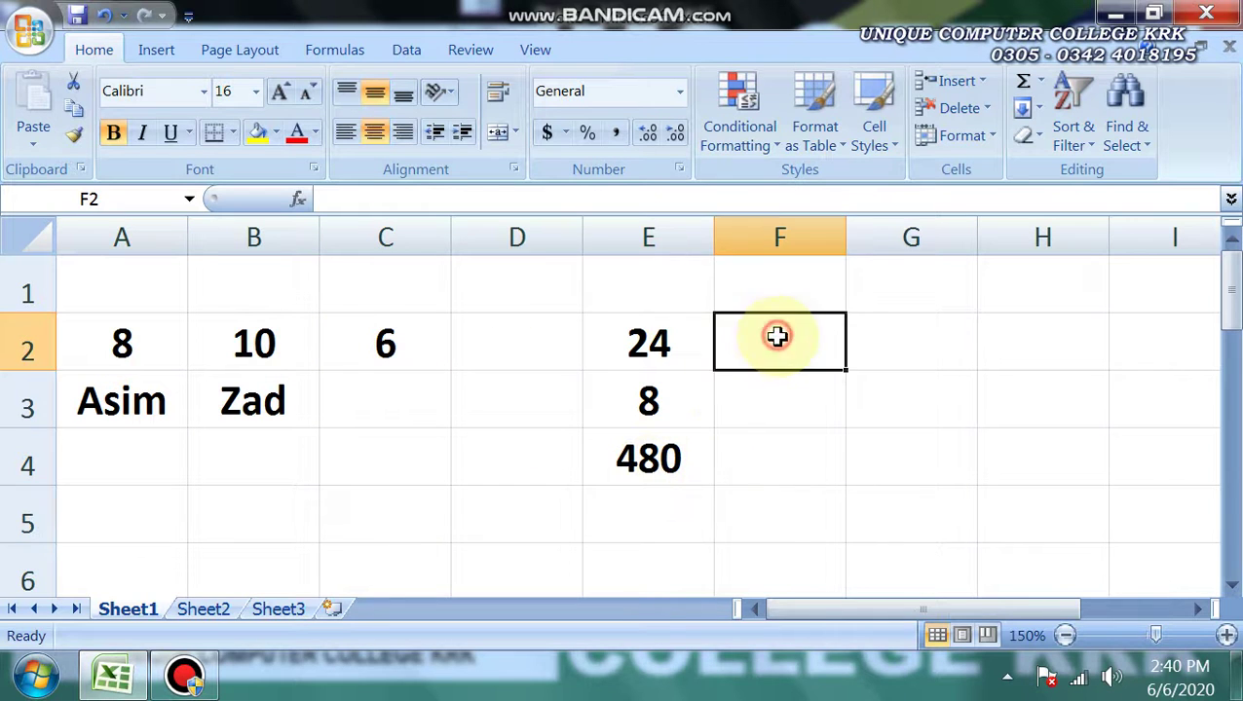
pyautogui.write('=c')
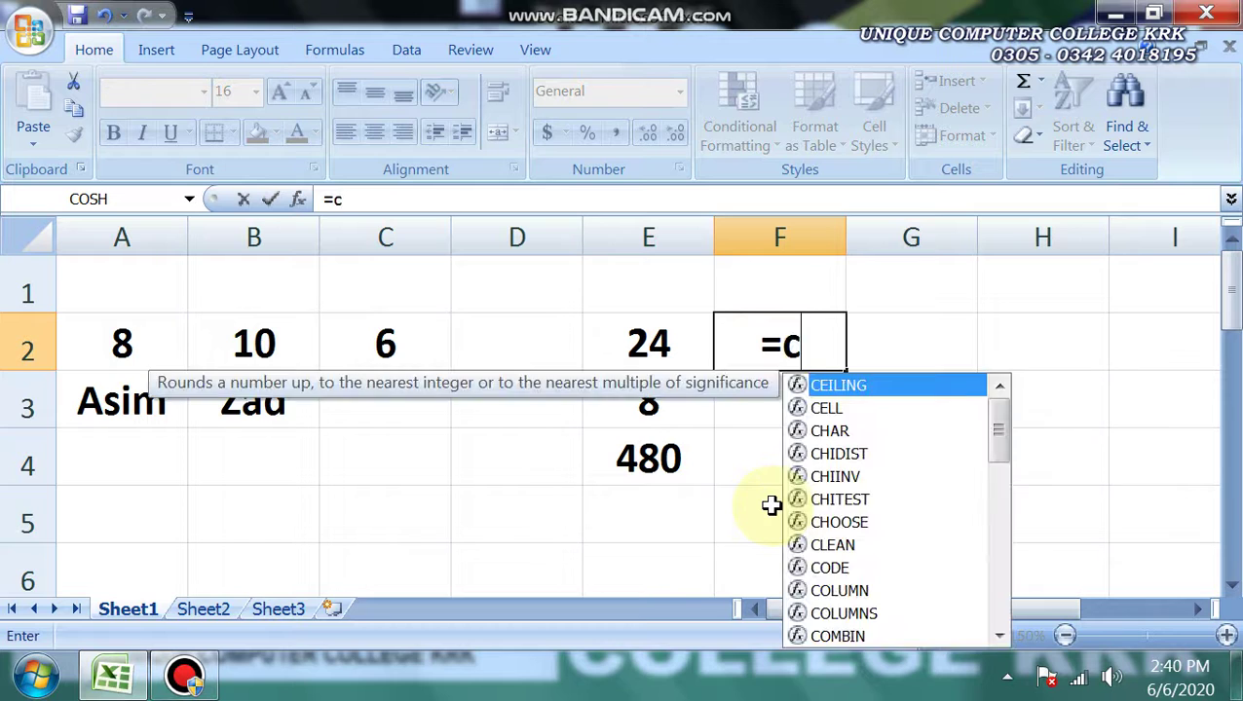
pyautogui.write('ount(')
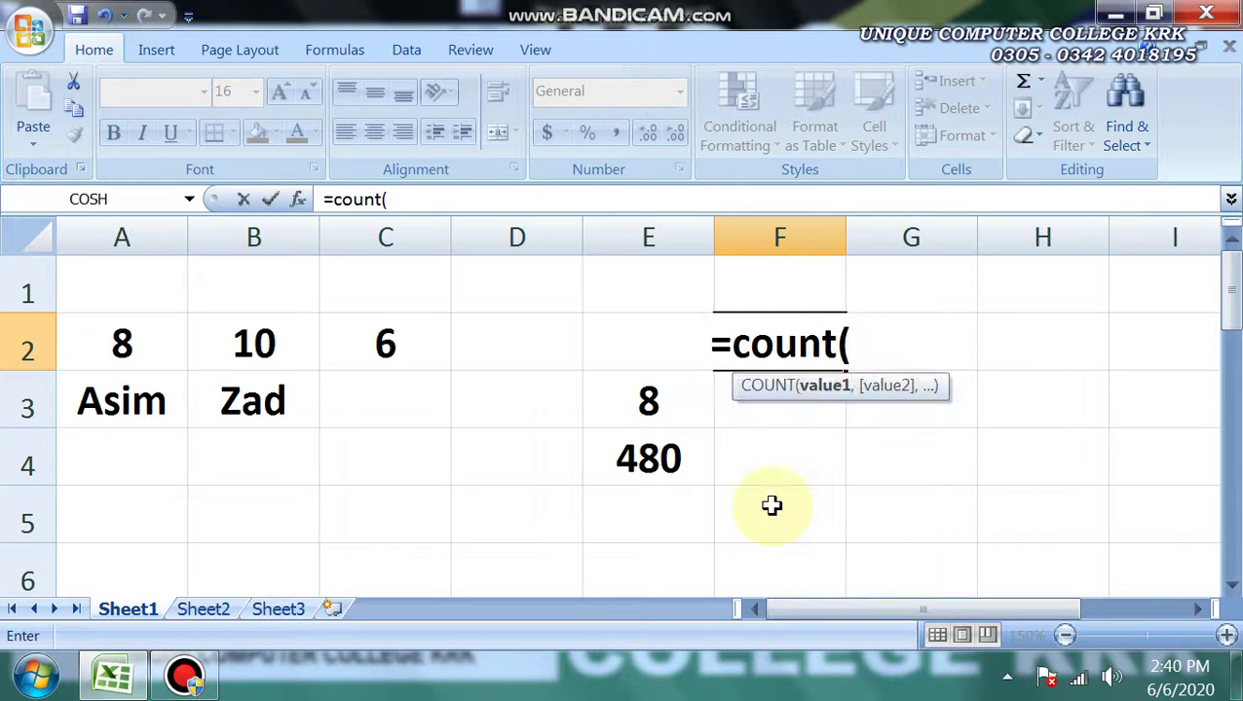
pyautogui.moveTo(121, 346); pyautogui.dragTo(345, 414)
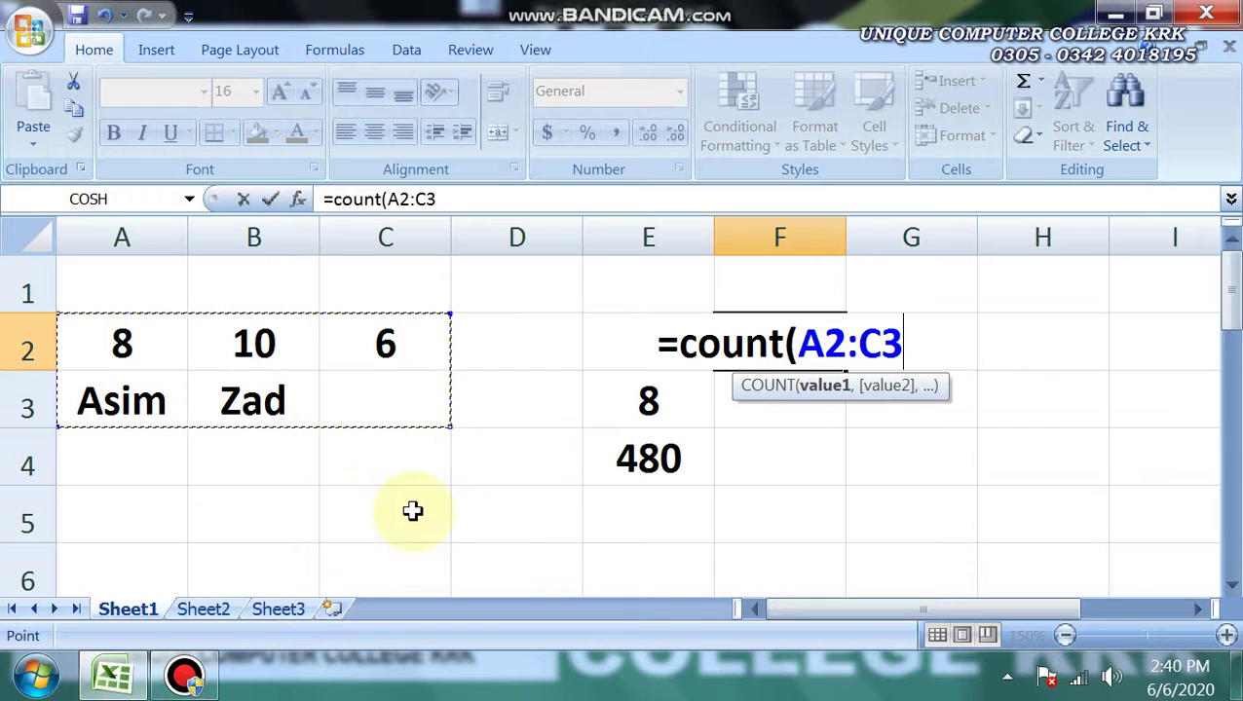
pyautogui.write(')')
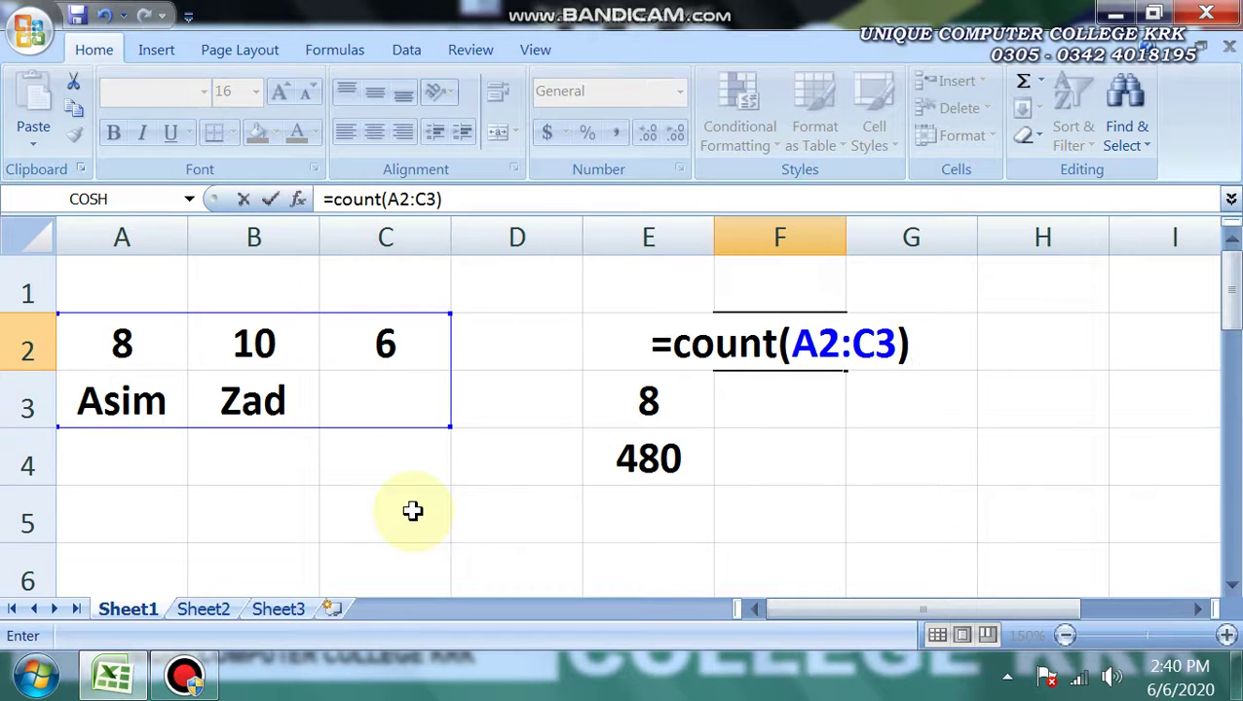
pyautogui.press('Return')
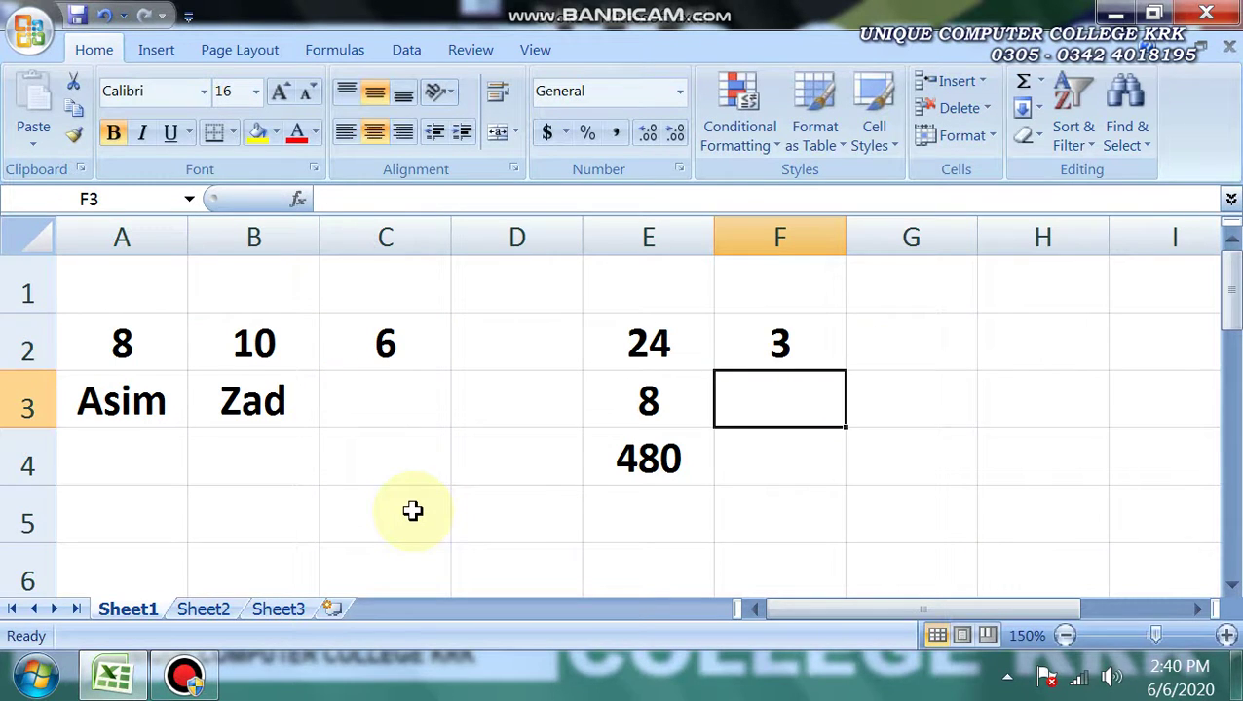
# Step: Check the COUNT formula in F2 against the text cells A3:B3 and the number cells A2:C2
pyautogui.click(748, 341)
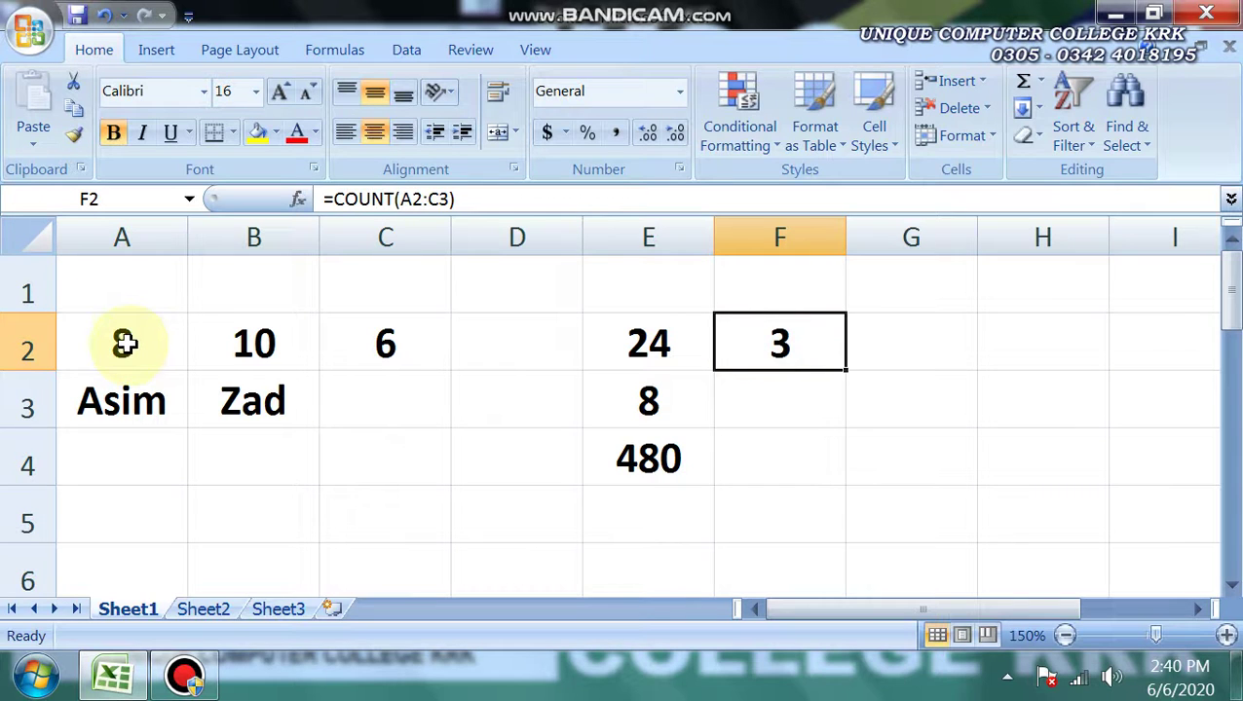
pyautogui.moveTo(122, 398); pyautogui.dragTo(230, 398)
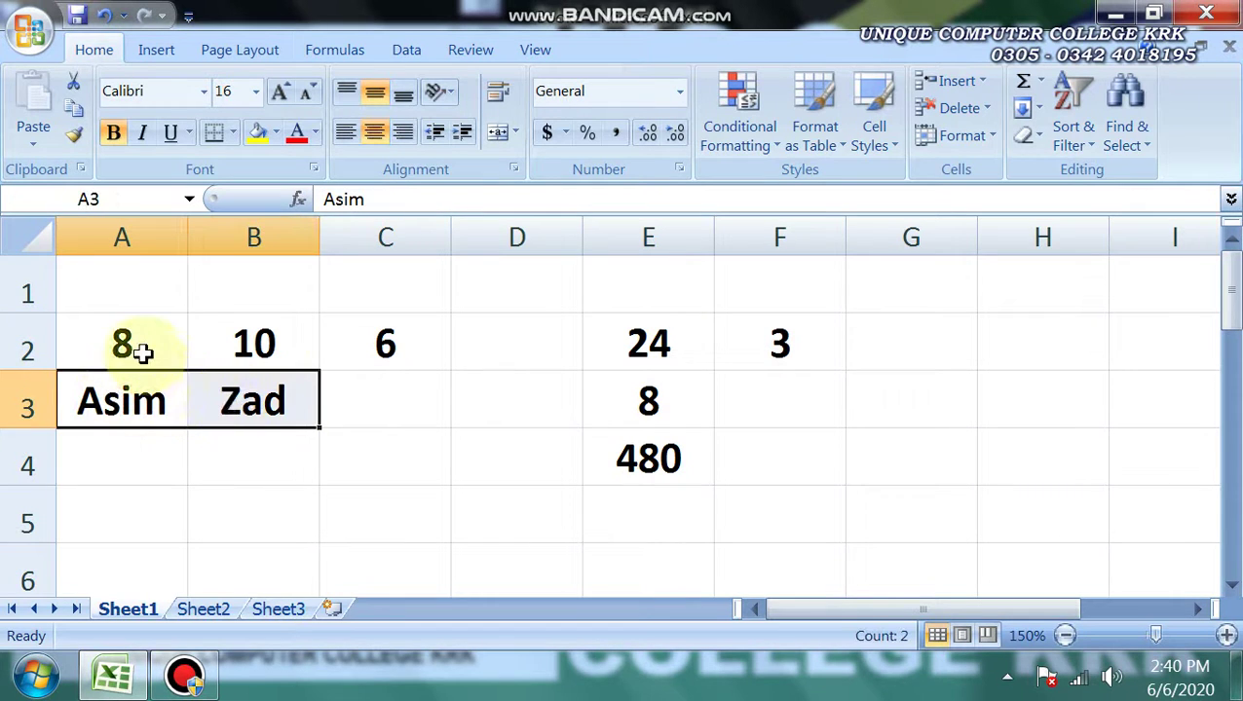
pyautogui.moveTo(143, 352); pyautogui.dragTo(389, 352)
pyautogui.click(389, 352)
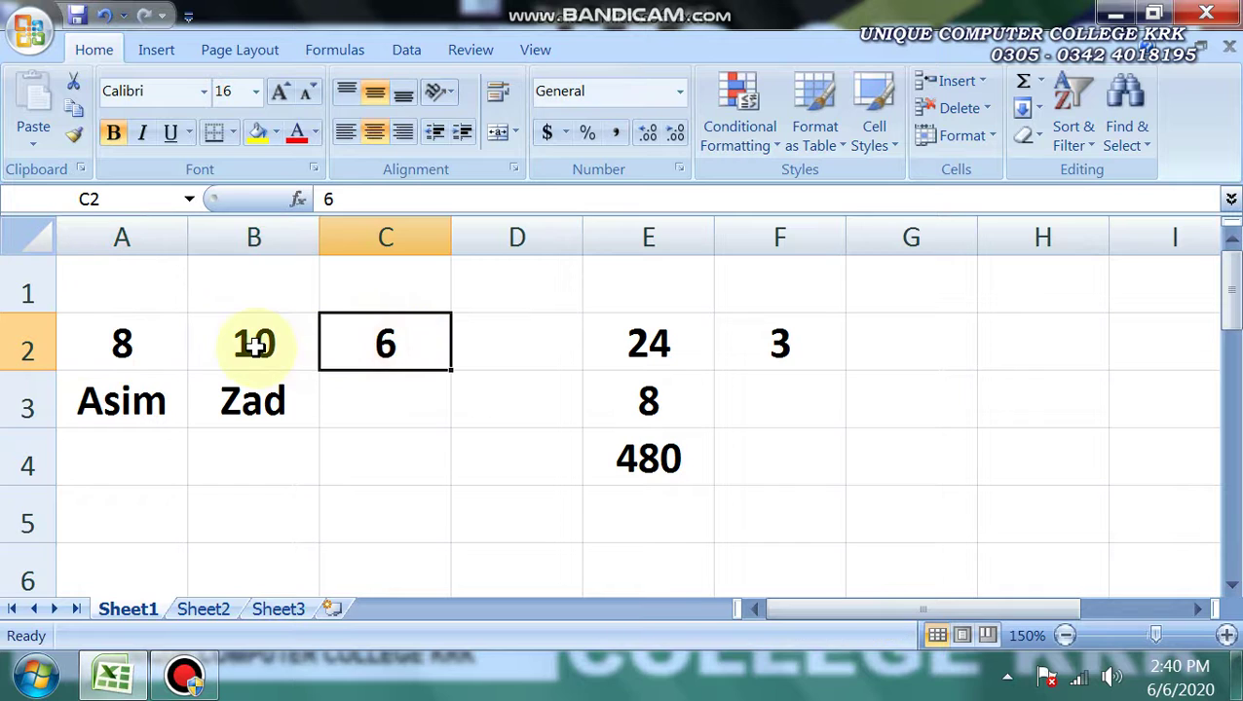
pyautogui.click(255, 345)
pyautogui.click(131, 349)
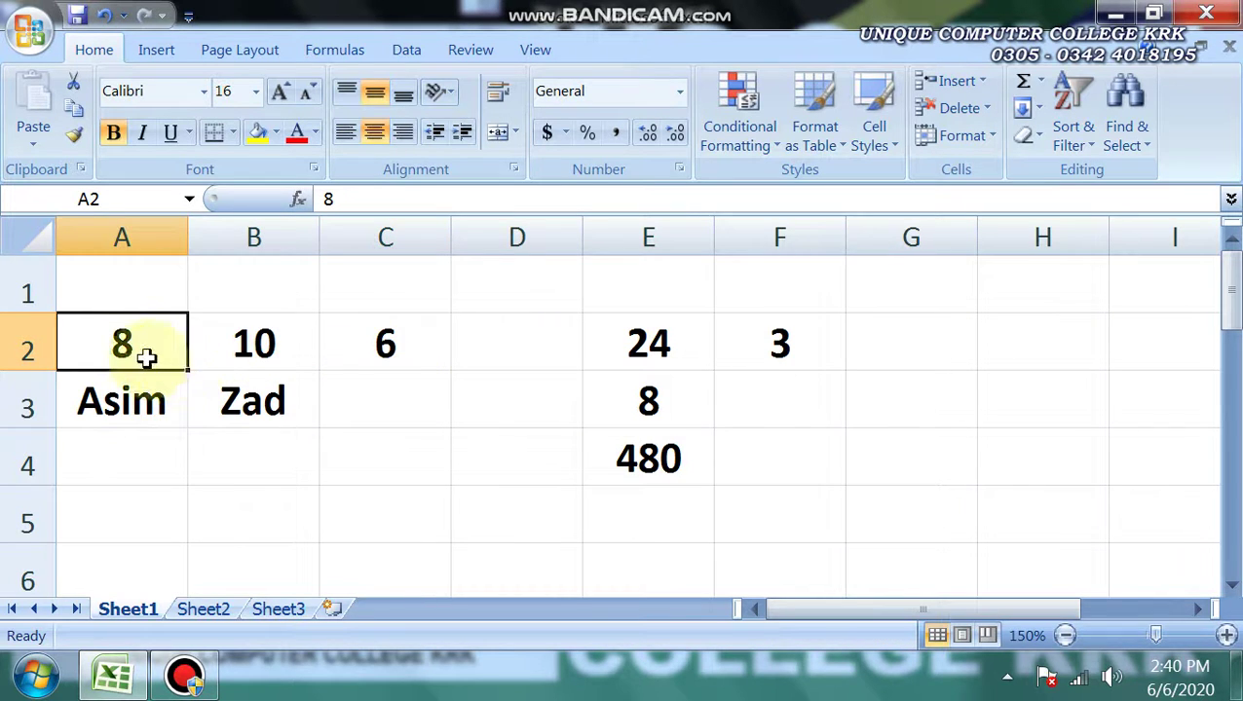
pyautogui.moveTo(144, 352); pyautogui.dragTo(389, 347)
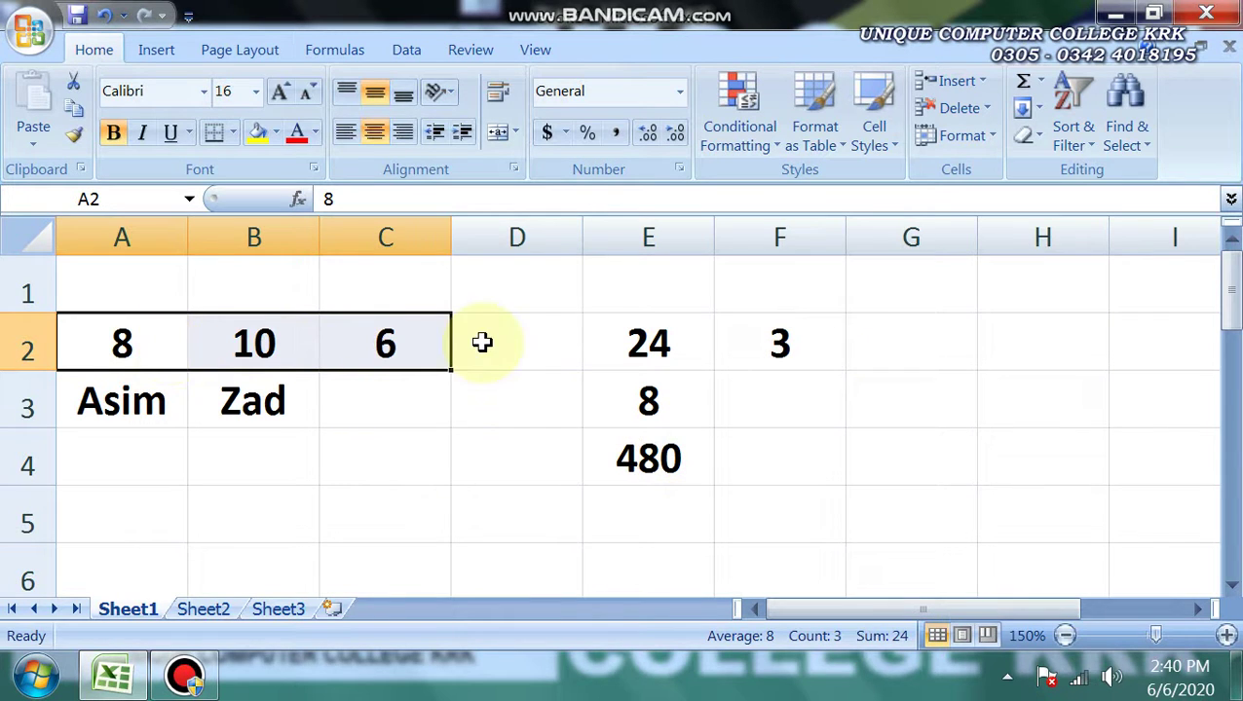
# Step: Enter a COUNTA formula in cell F3 that counts the non-empty cells in A2:C3
pyautogui.click(829, 403)
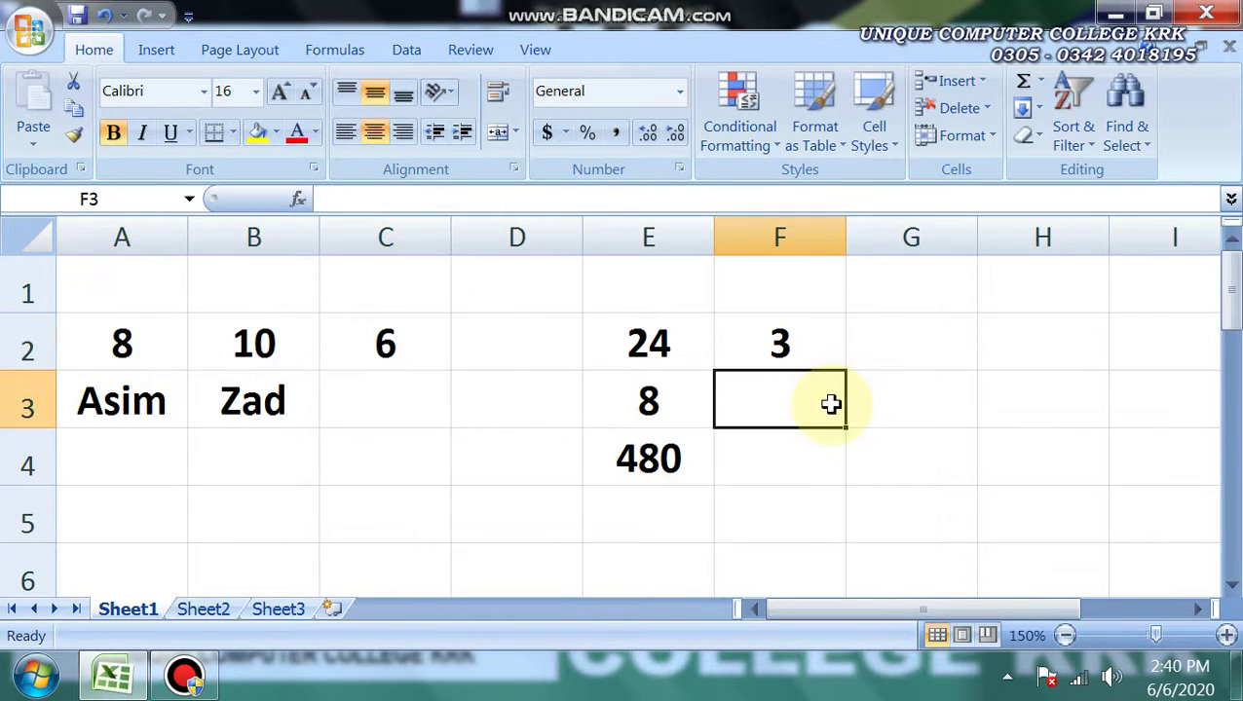
pyautogui.write('=cou')
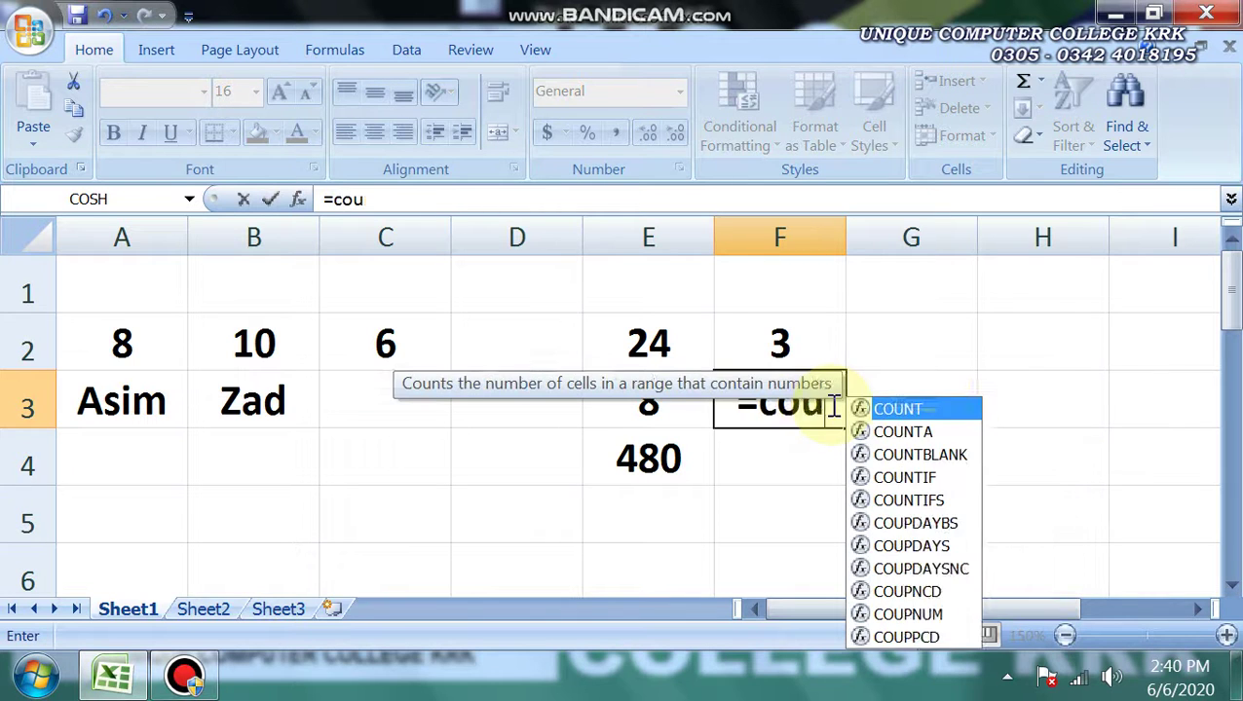
pyautogui.write('nta(')
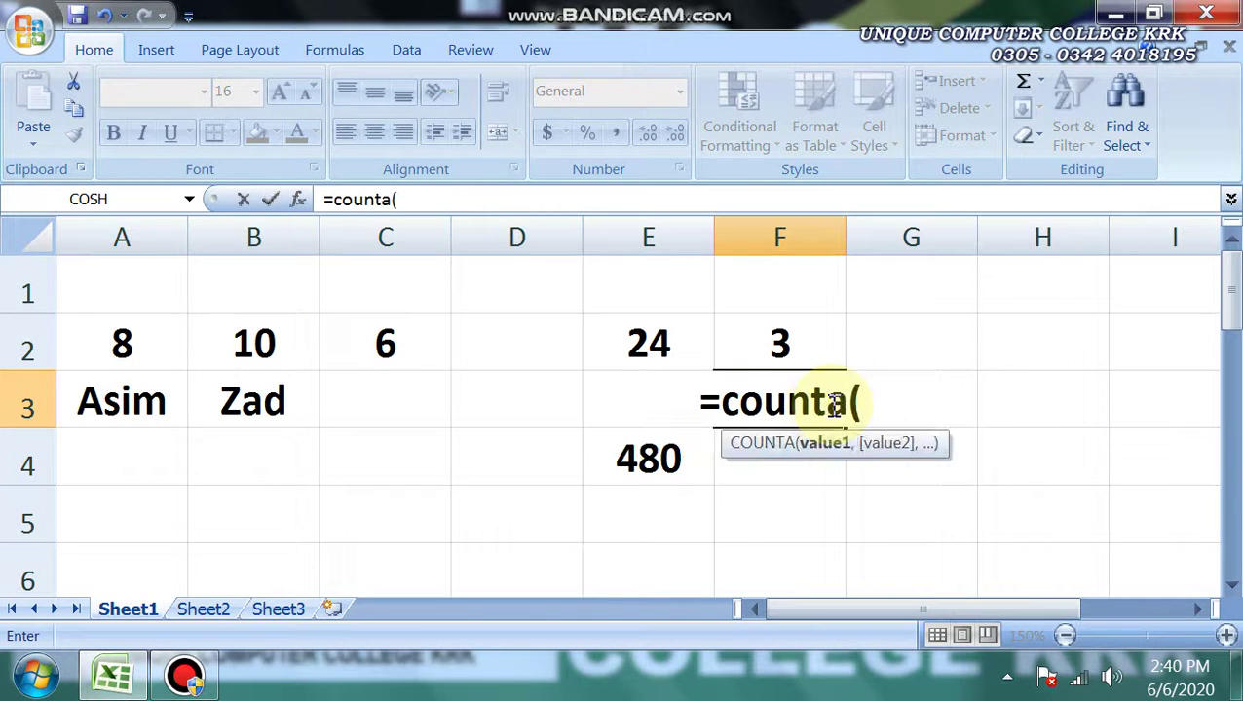
pyautogui.click(124, 339)
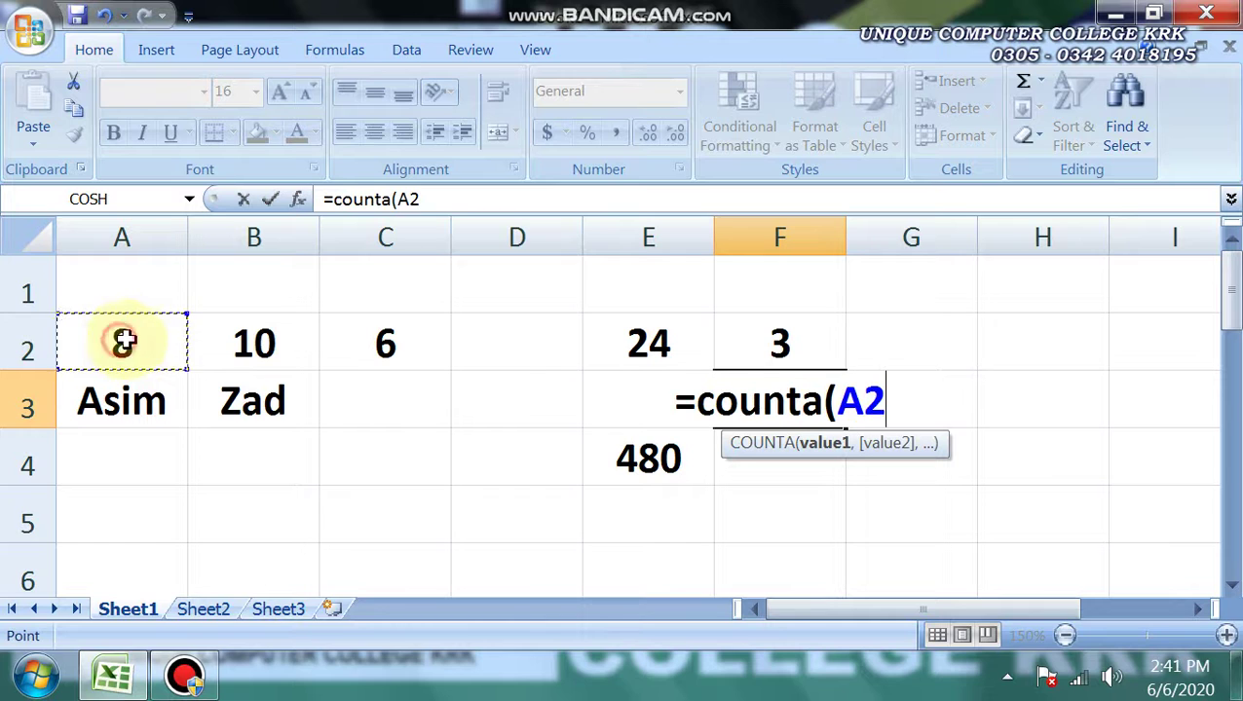
pyautogui.moveTo(123, 339); pyautogui.dragTo(350, 374)
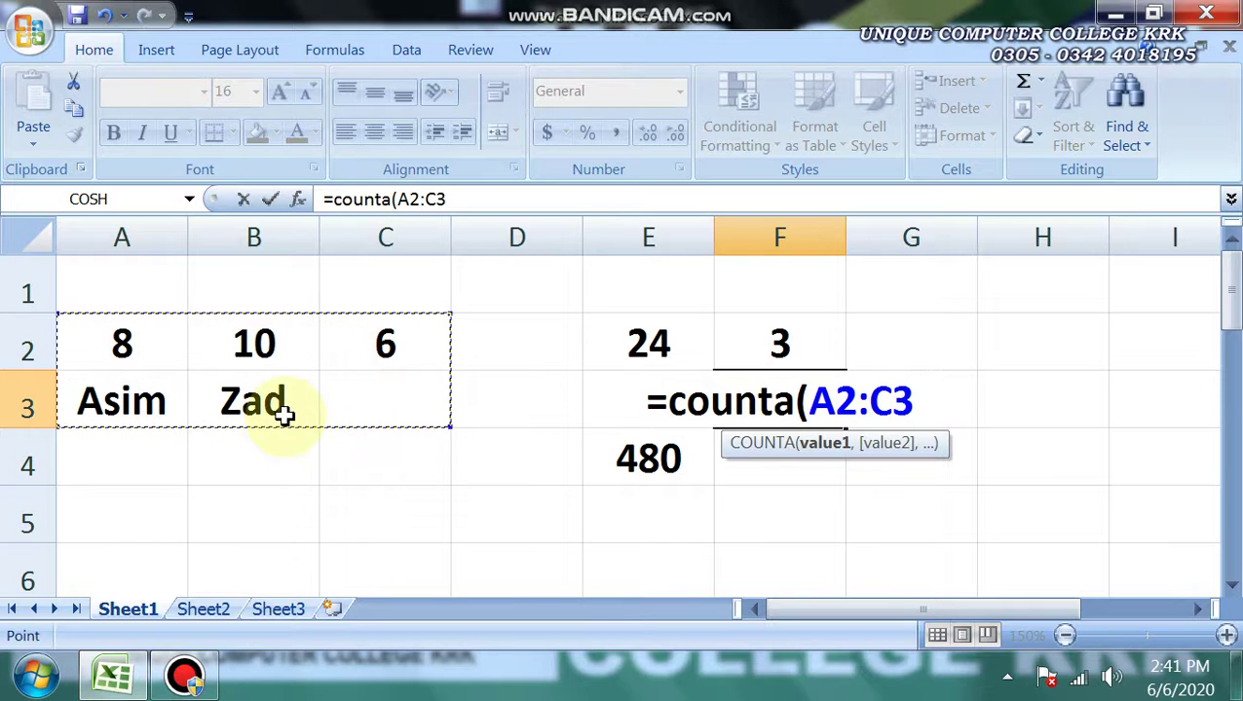
pyautogui.write(')')
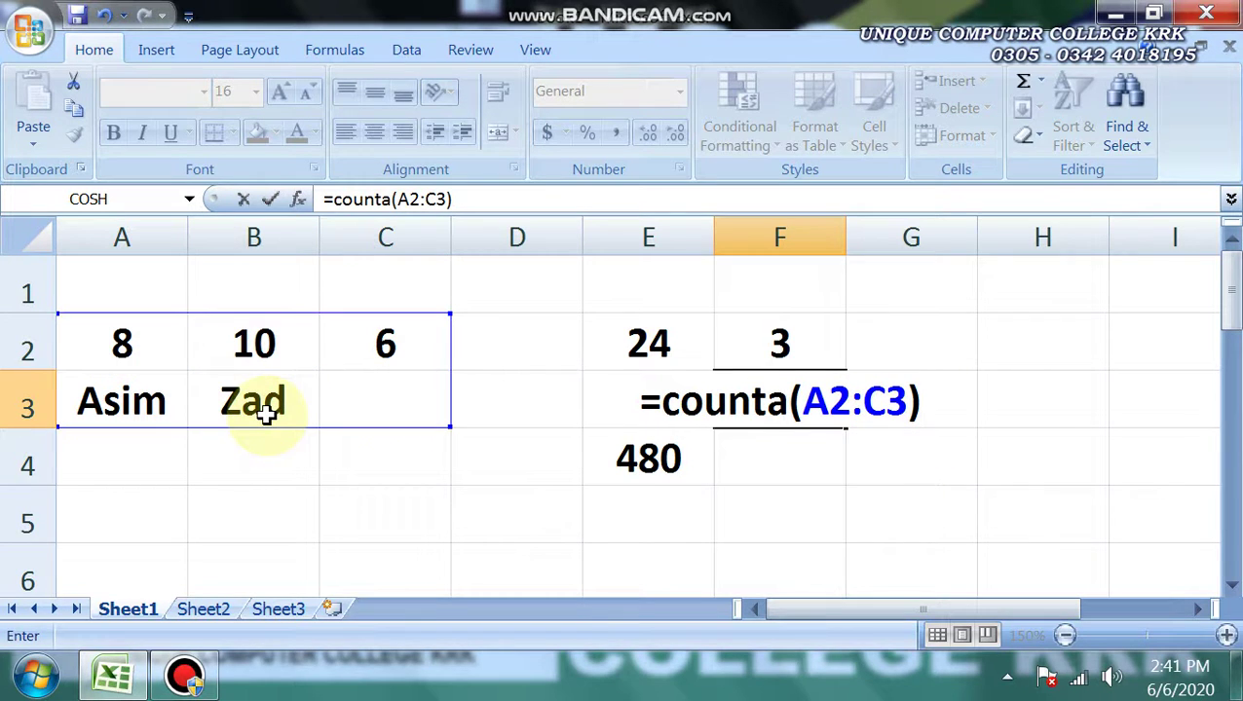
pyautogui.press('Return')
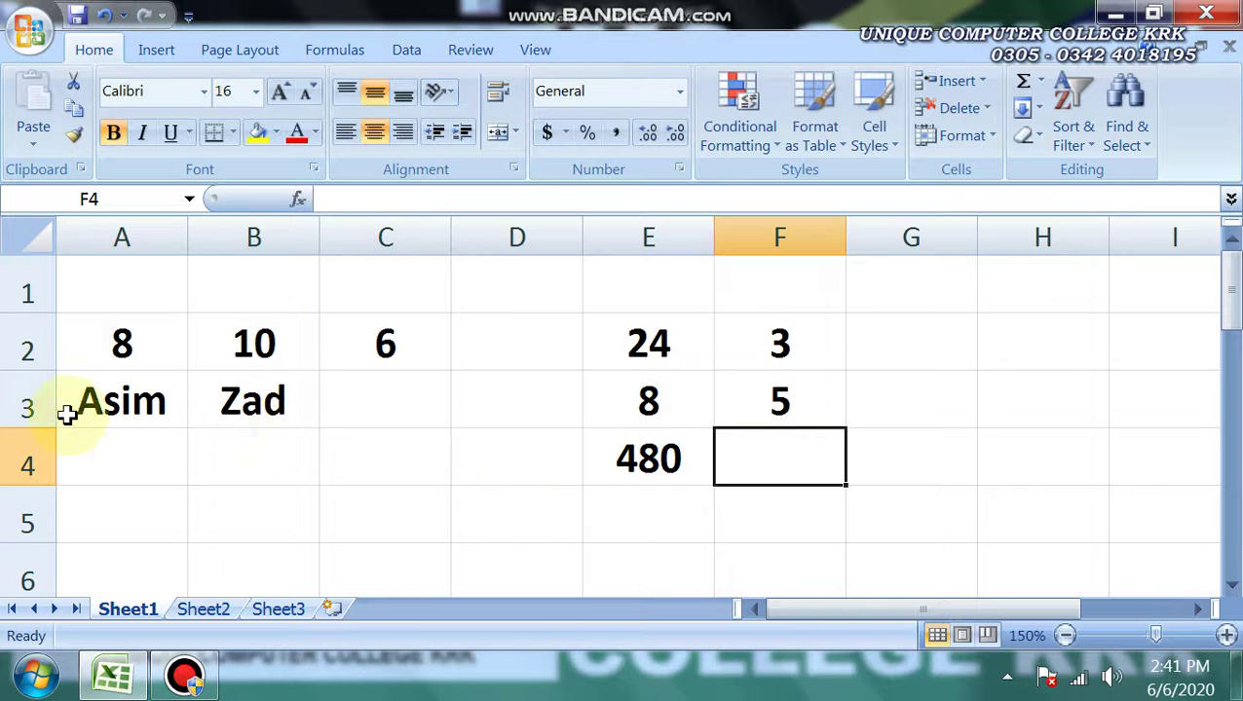
# Step: Check the COUNTA result in F3 against the text cells A3:B3 and compare it with the COUNT formula in F2
pyautogui.moveTo(66, 414); pyautogui.dragTo(209, 400)
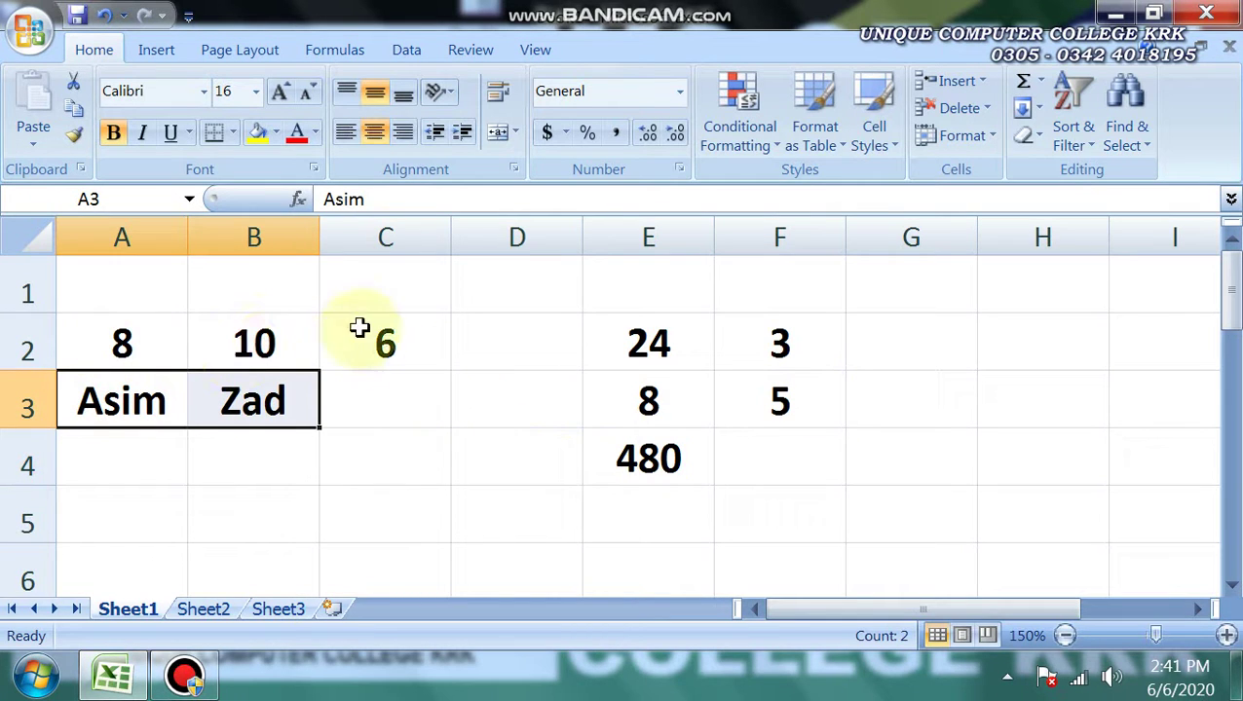
pyautogui.click(130, 407)
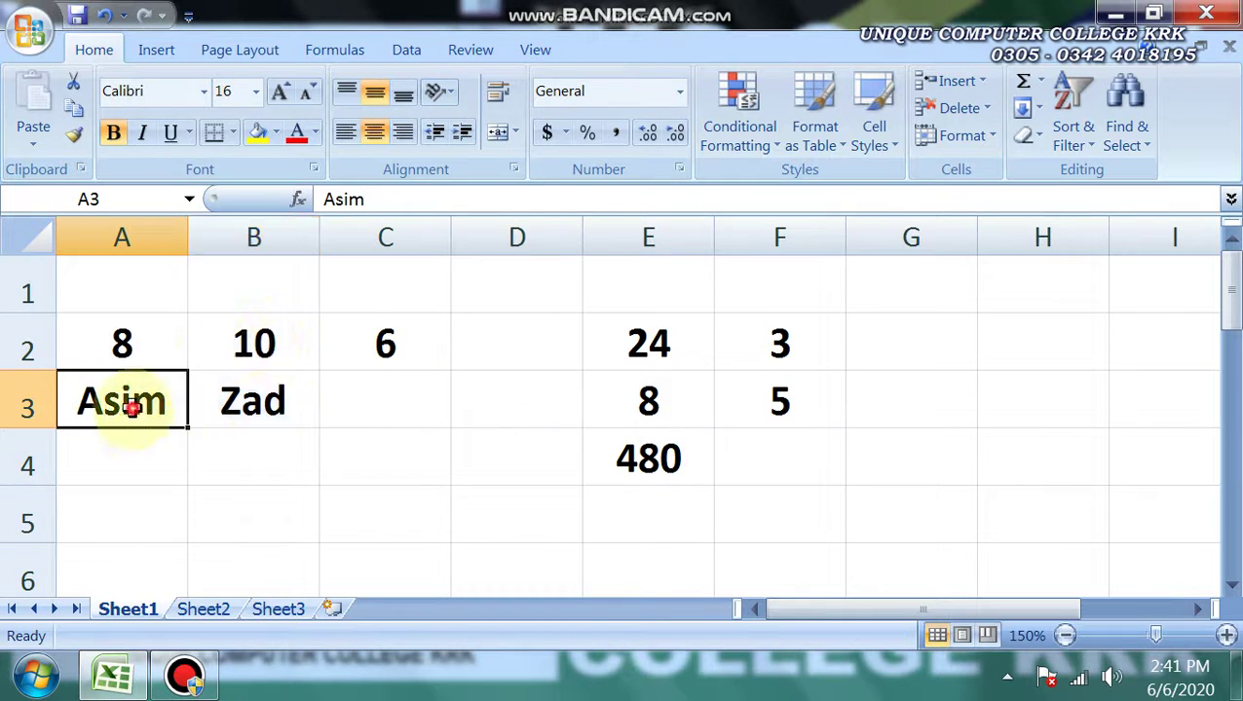
pyautogui.click(277, 403)
pyautogui.click(771, 466)
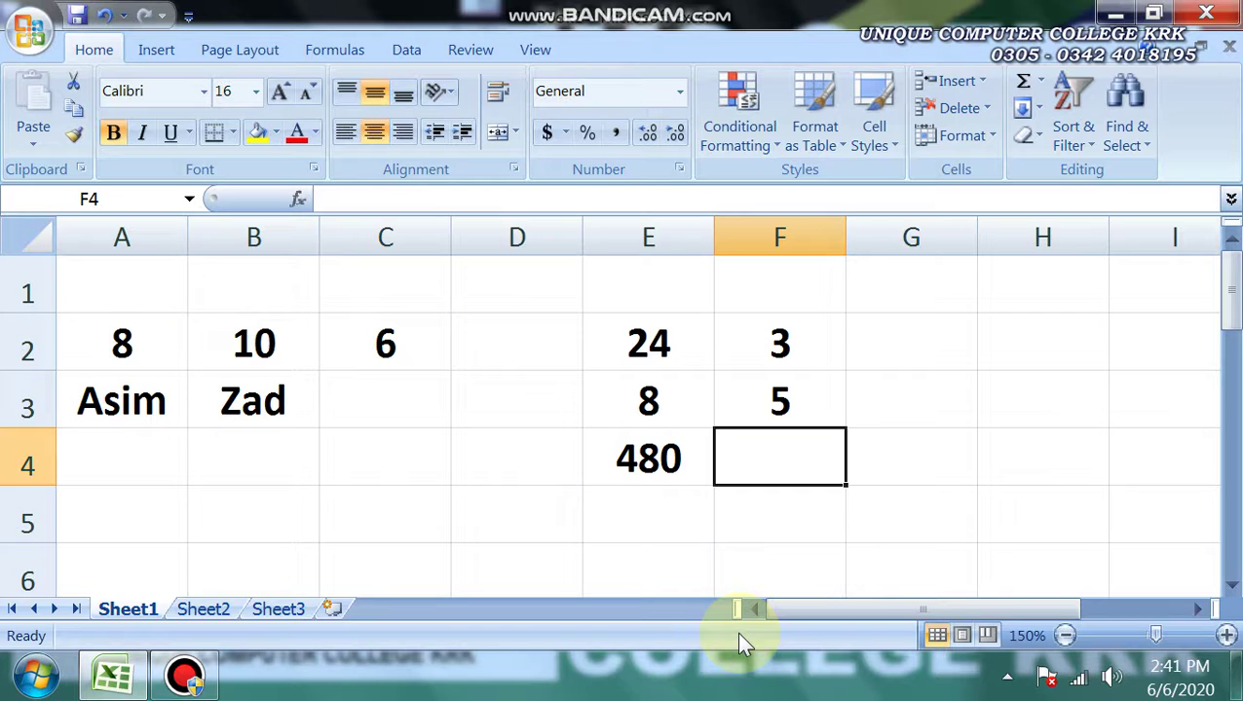
pyautogui.press('Up')
pyautogui.press('Up')
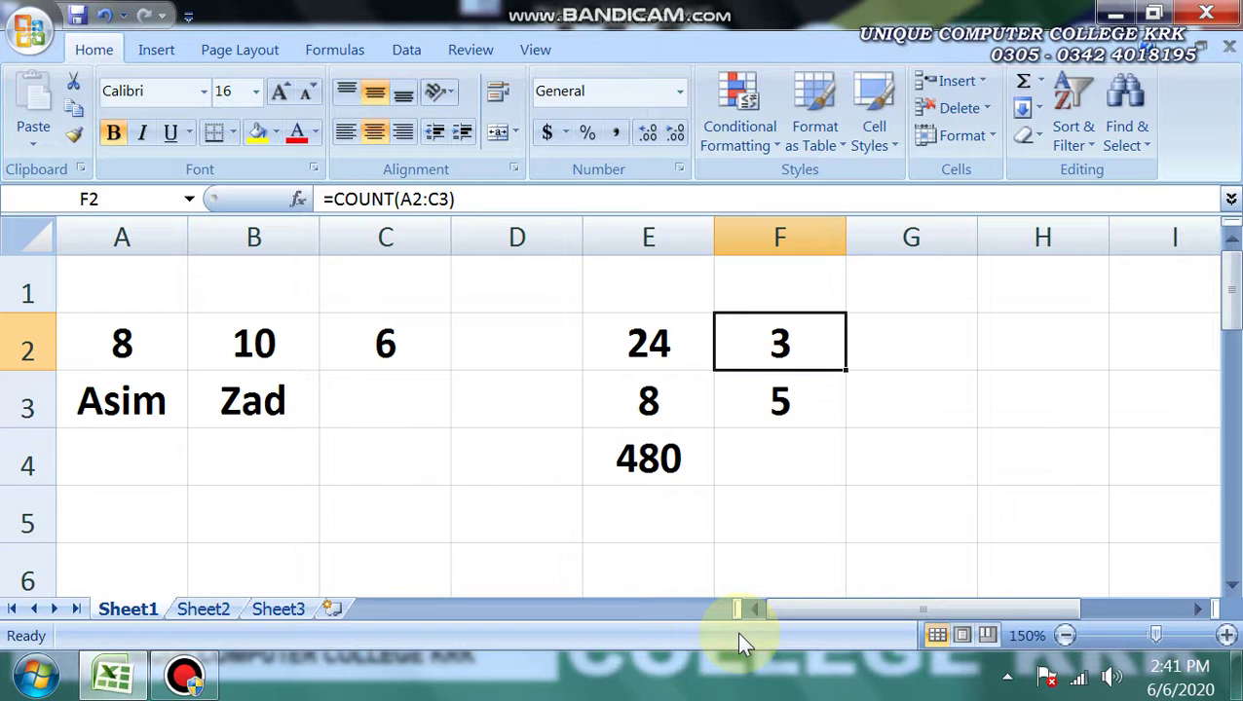
pyautogui.press('Down')
pyautogui.press('Down')
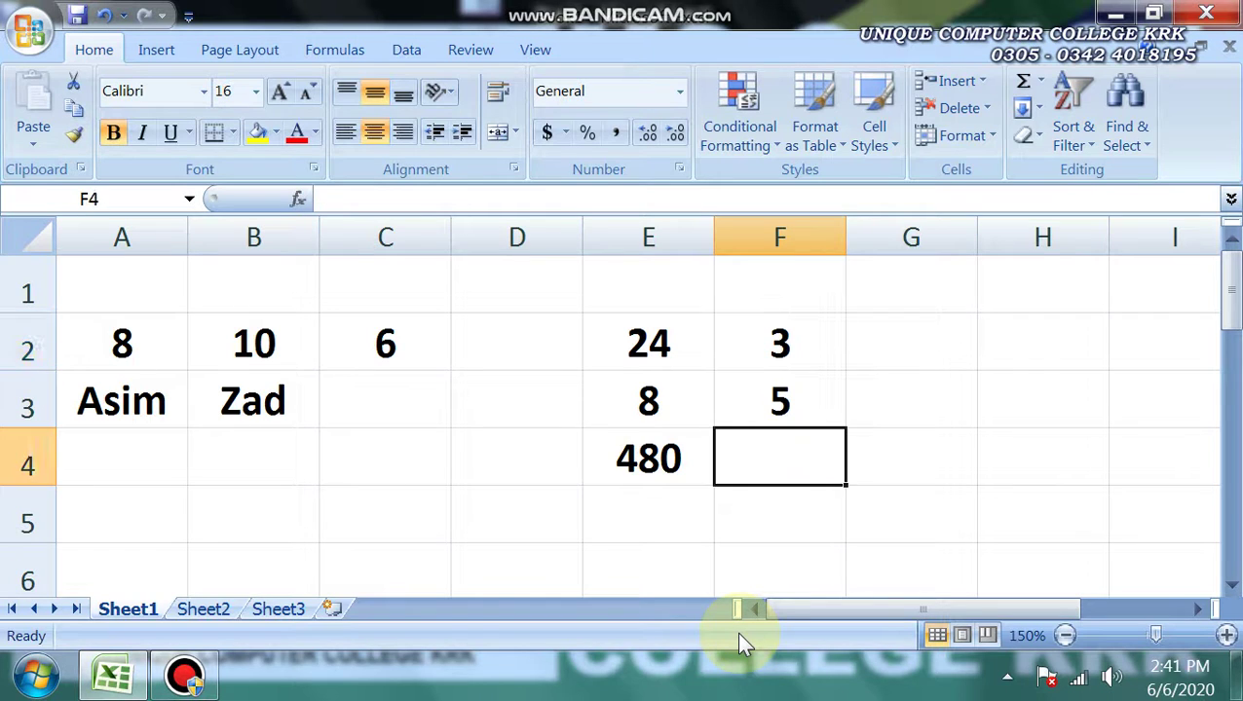
# Step: Enter a COUNTBLANK formula in cell F4 that counts the empty cells in A2:C3
pyautogui.write('=cou')
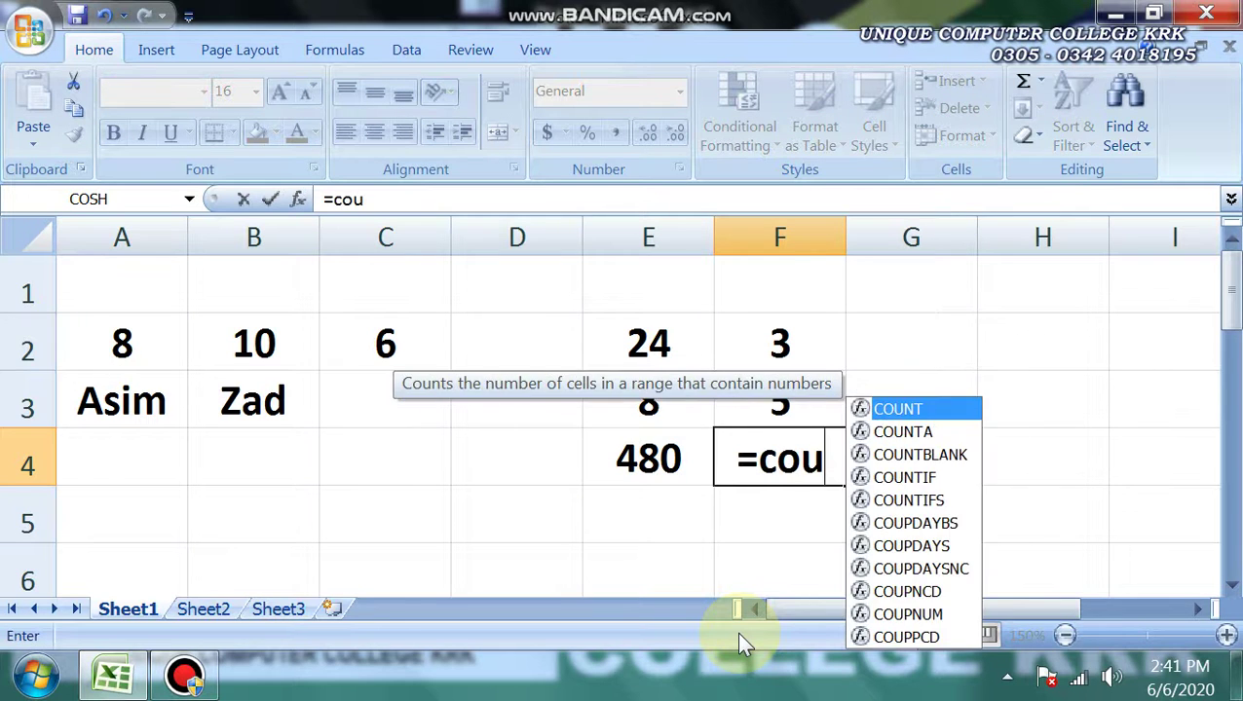
pyautogui.write('ntblank')
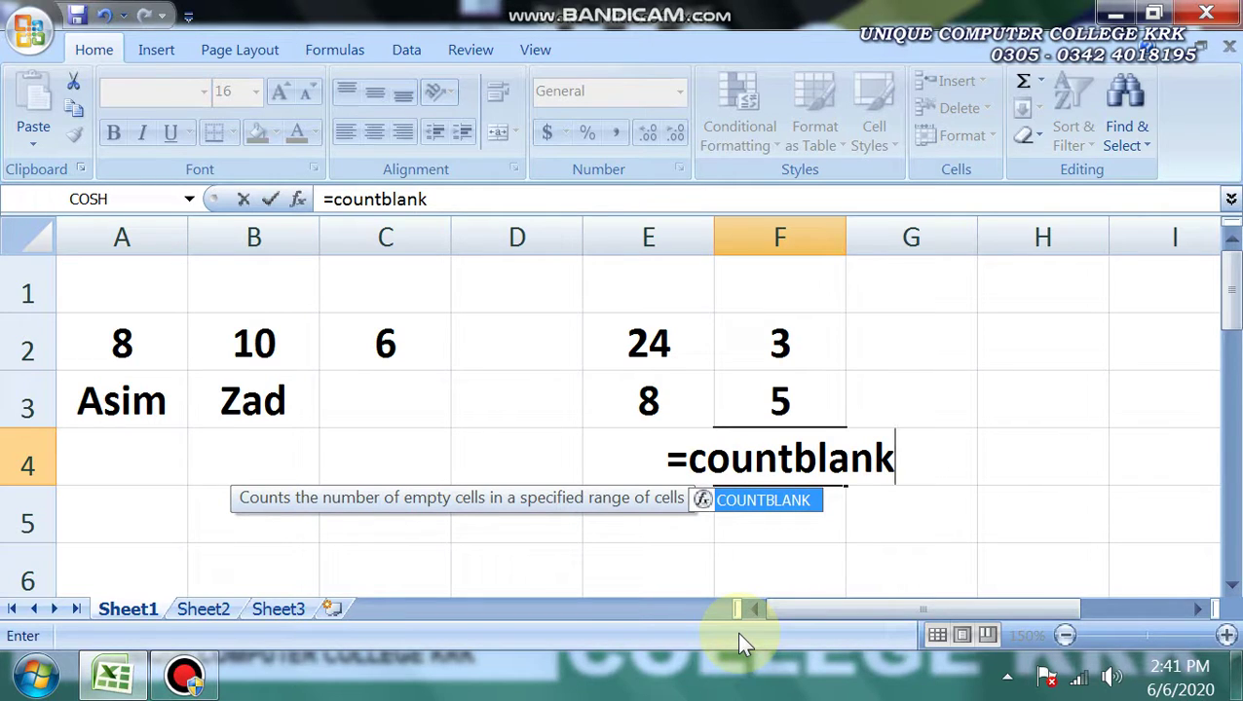
pyautogui.write('(')
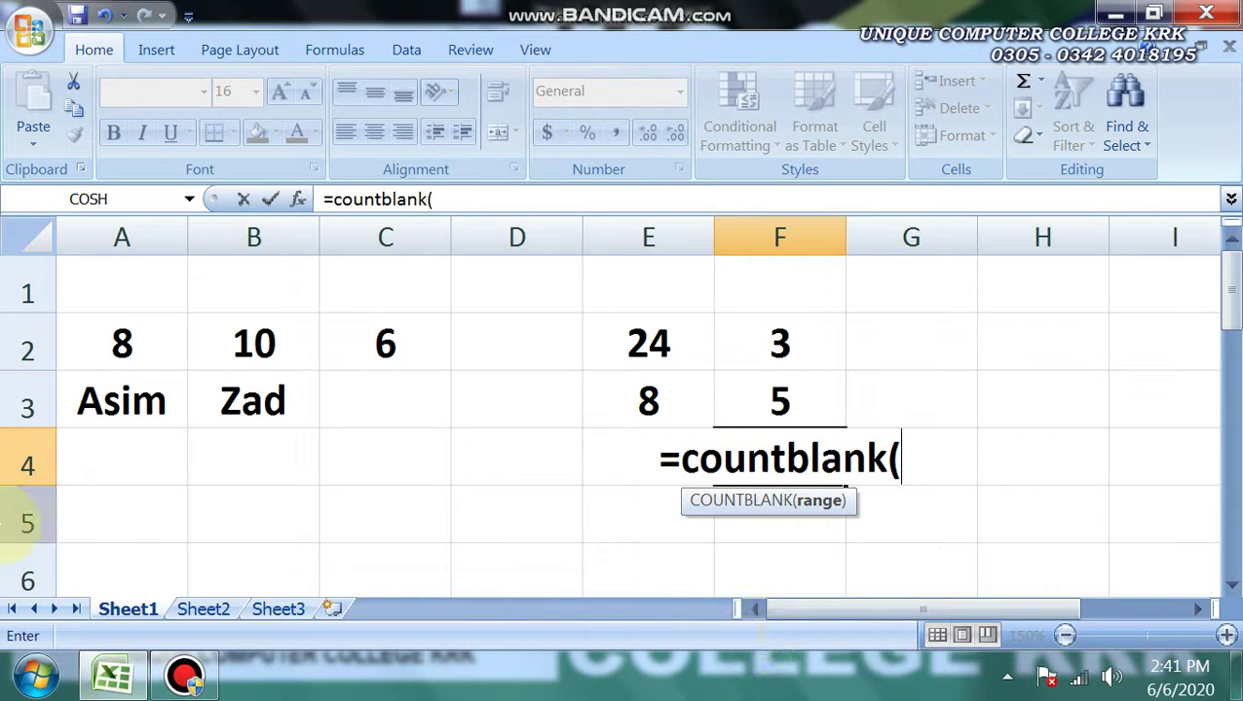
pyautogui.click(98, 343)
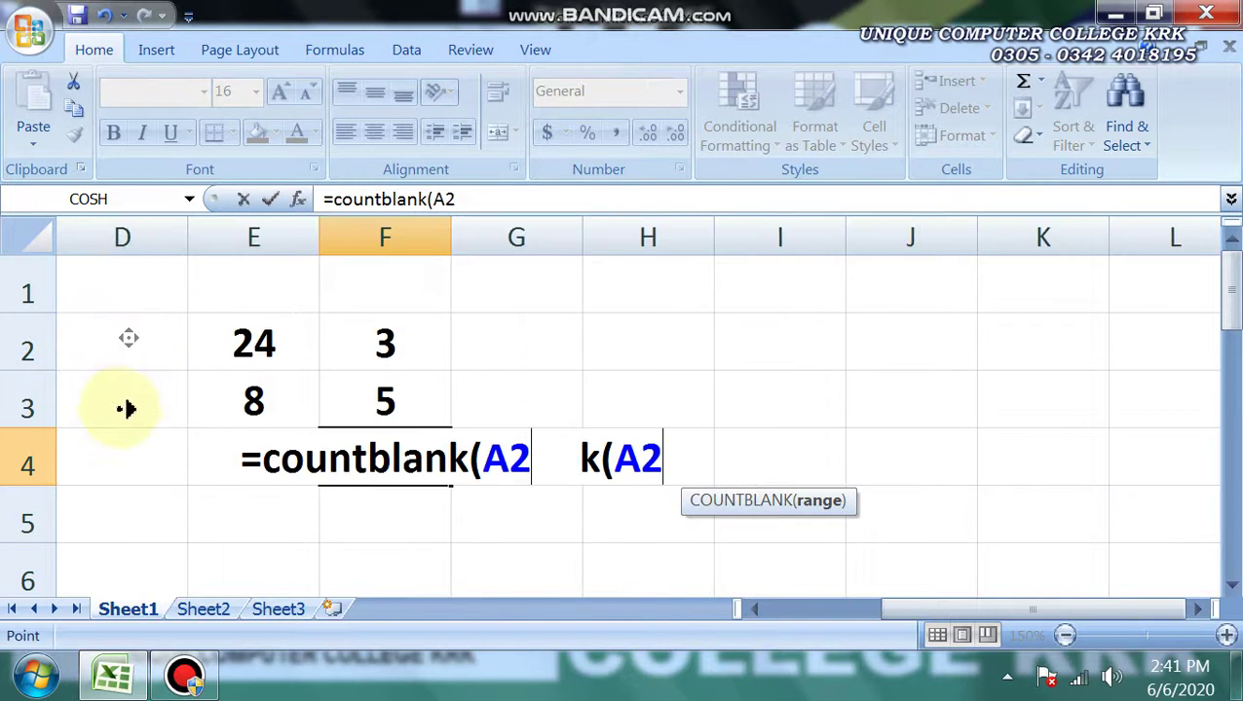
pyautogui.press('BackSpace')
pyautogui.press('BackSpace')
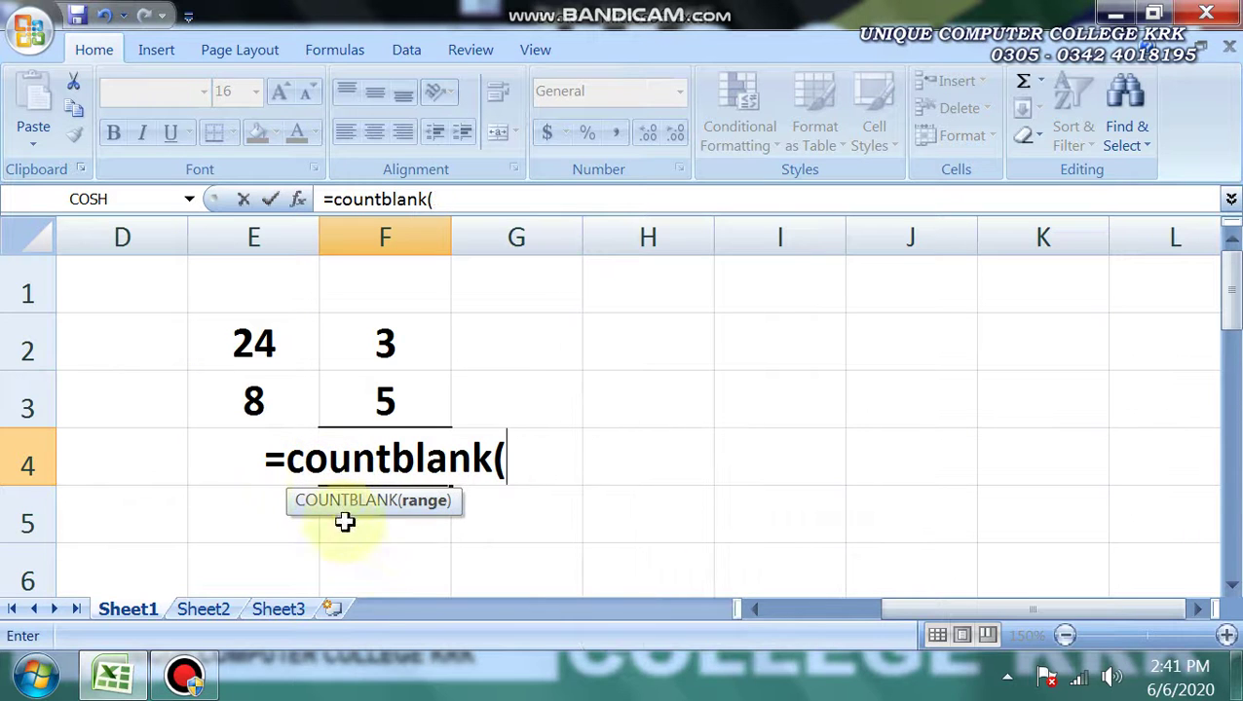
pyautogui.click(754, 610)
pyautogui.click(754, 610)
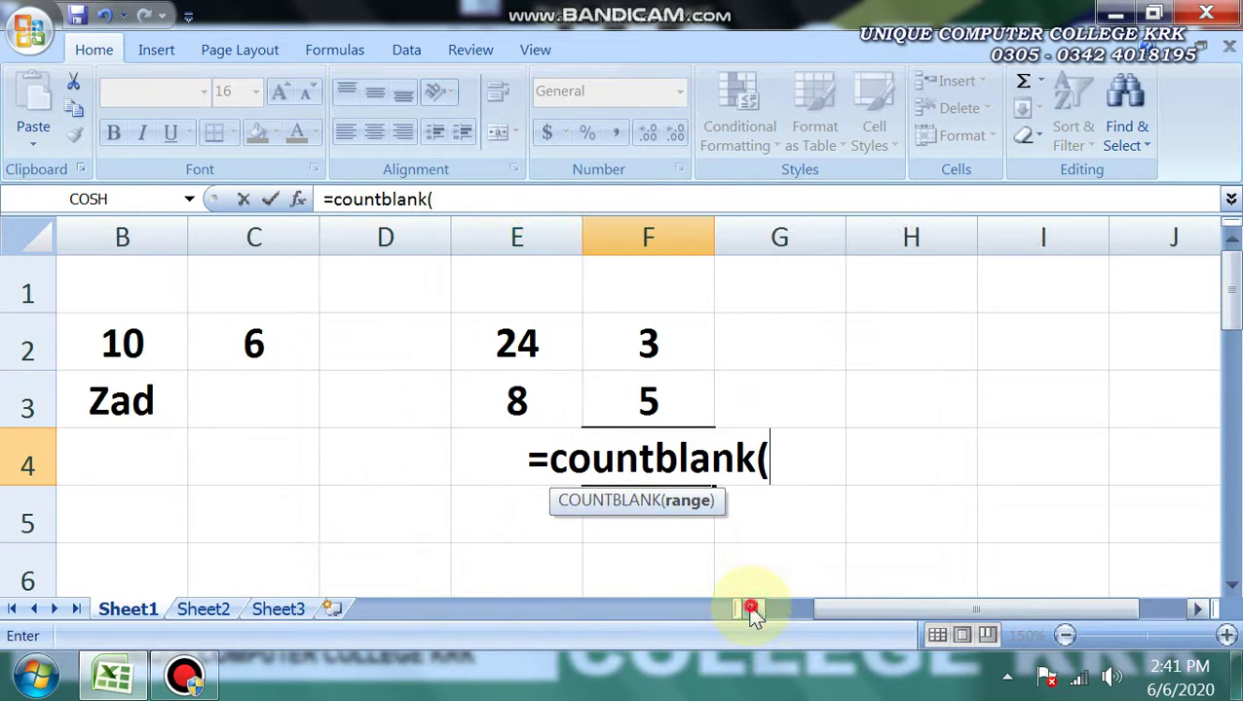
pyautogui.click(753, 609)
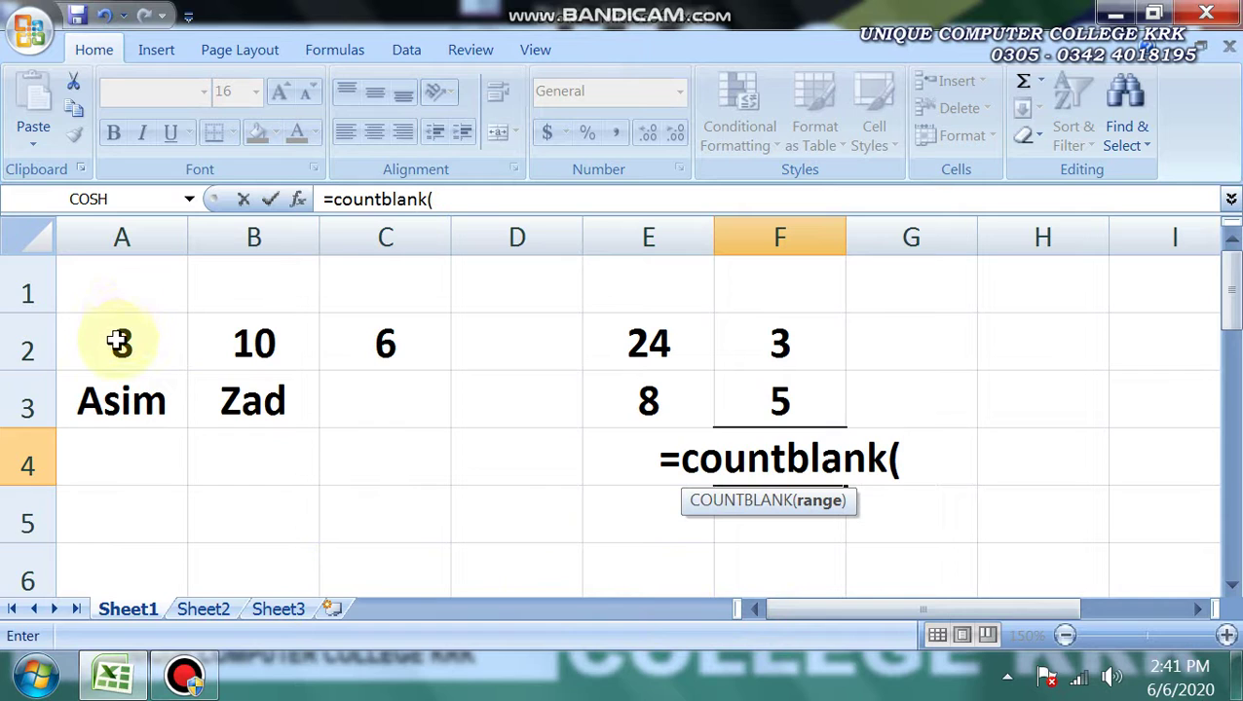
pyautogui.moveTo(116, 340); pyautogui.dragTo(345, 383)
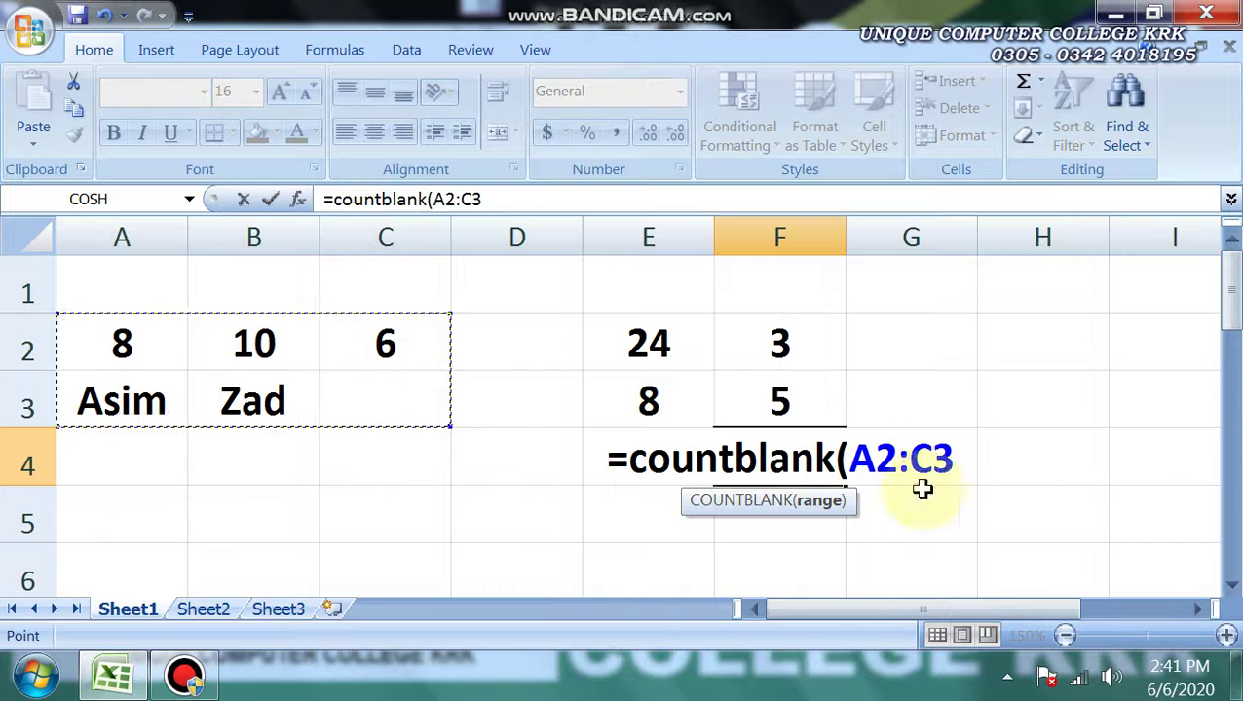
pyautogui.write(')')
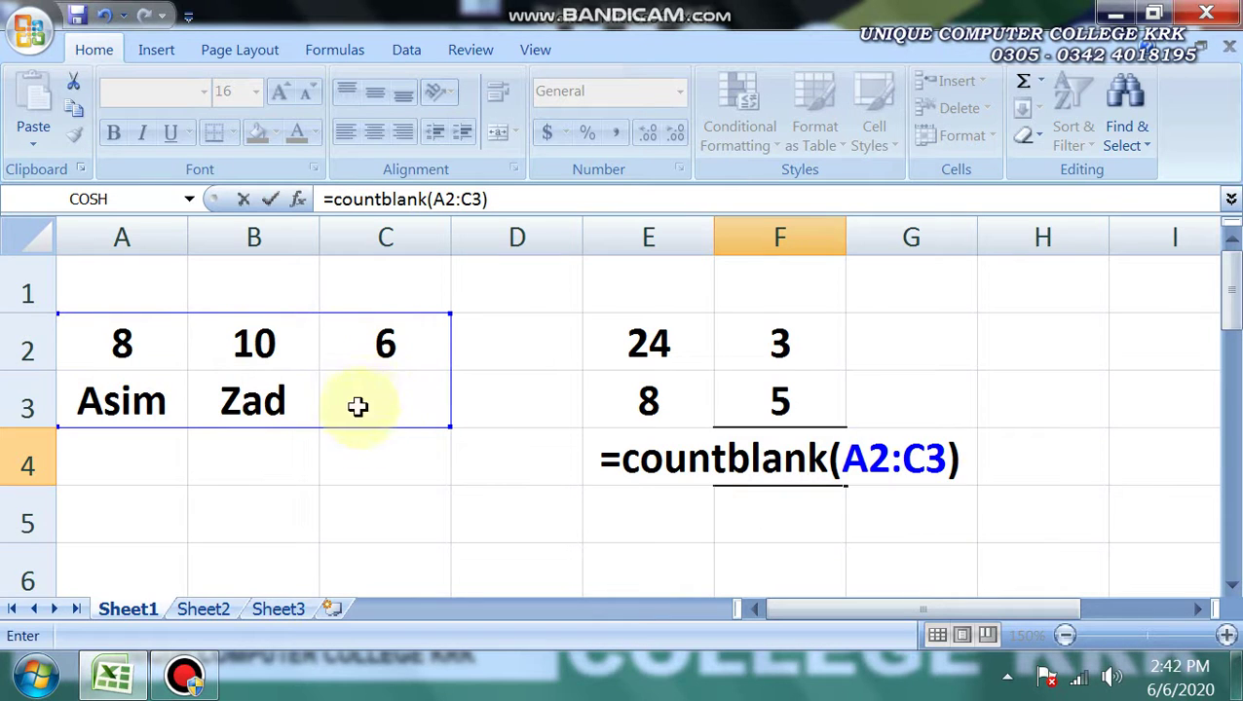
pyautogui.press('Return')
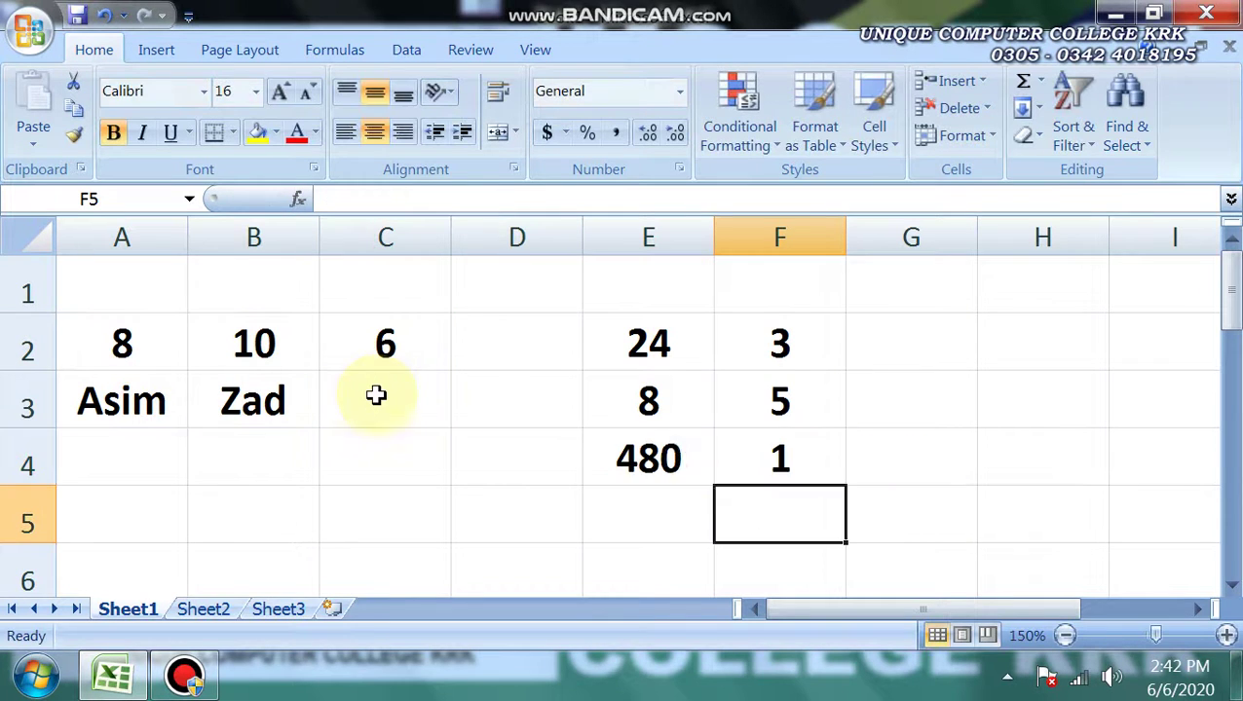
# Step: Change the range of the COUNTBLANK formula in cell F4 to A2:C4
pyautogui.click(779, 460)
pyautogui.doubleClick(779, 460)
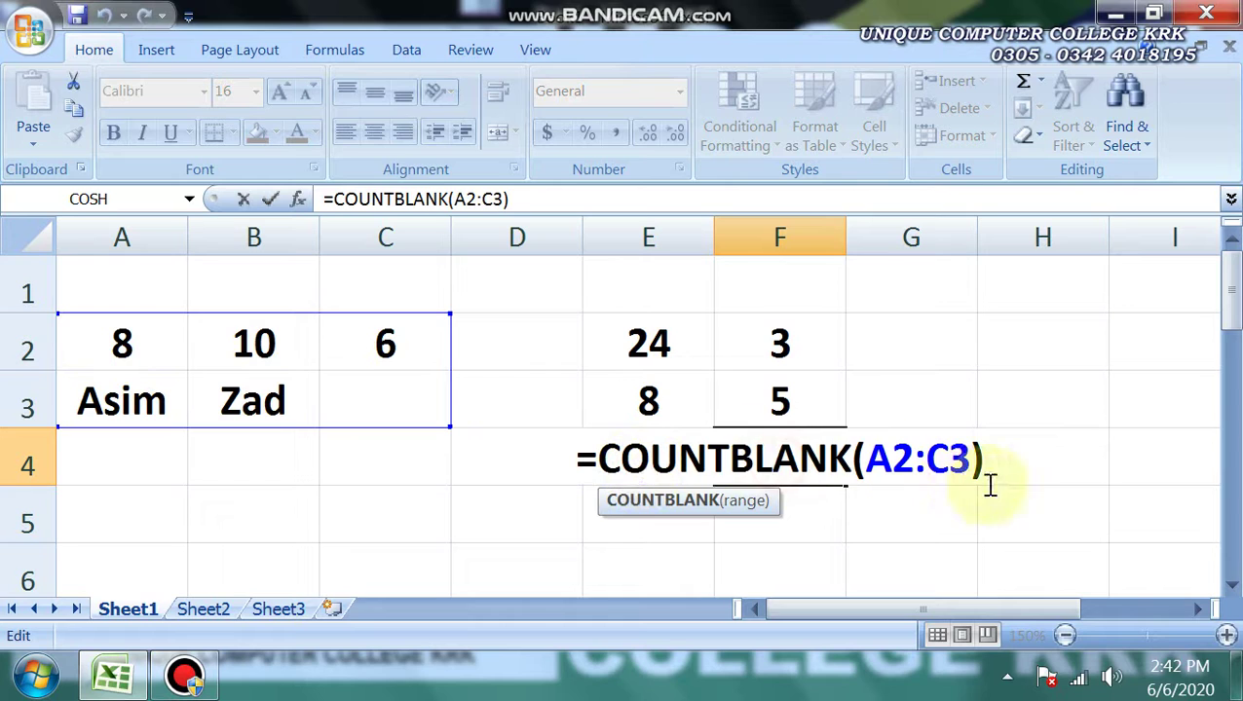
pyautogui.press('BackSpace')
pyautogui.press('BackSpace')
pyautogui.press('BackSpace')
pyautogui.press('BackSpace')
pyautogui.press('BackSpace')
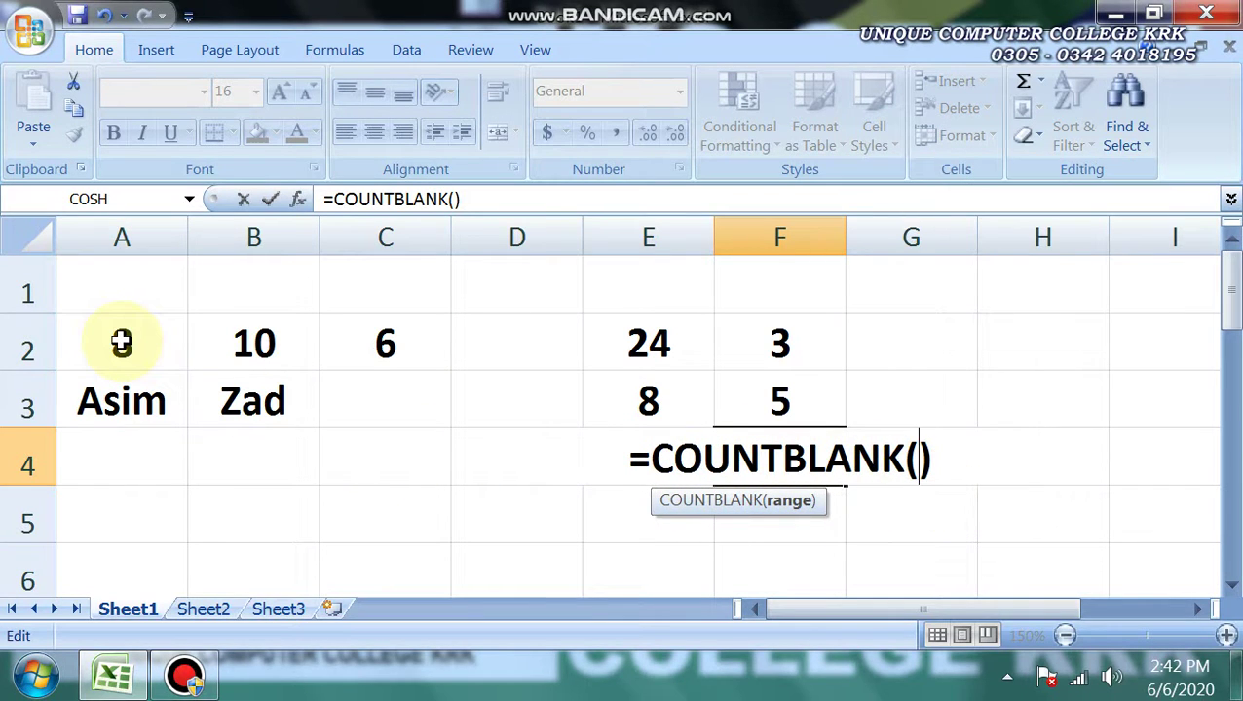
pyautogui.moveTo(119, 341); pyautogui.dragTo(398, 479)
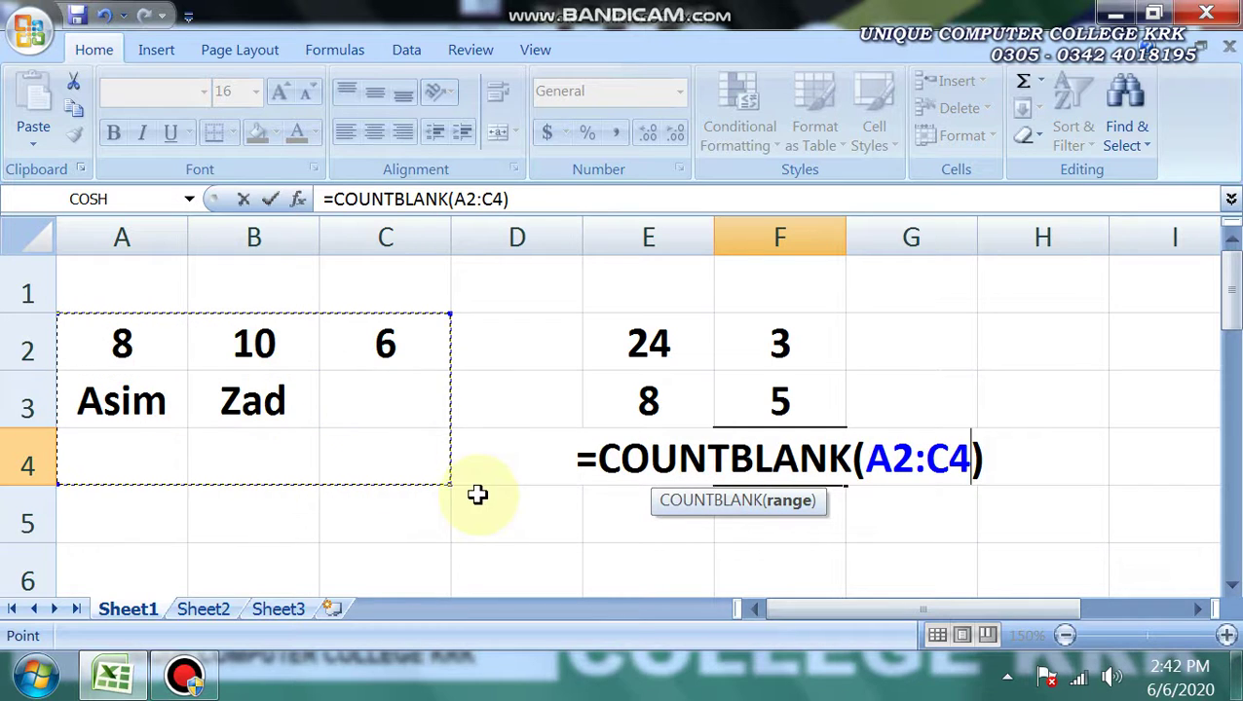
pyautogui.press('Return')
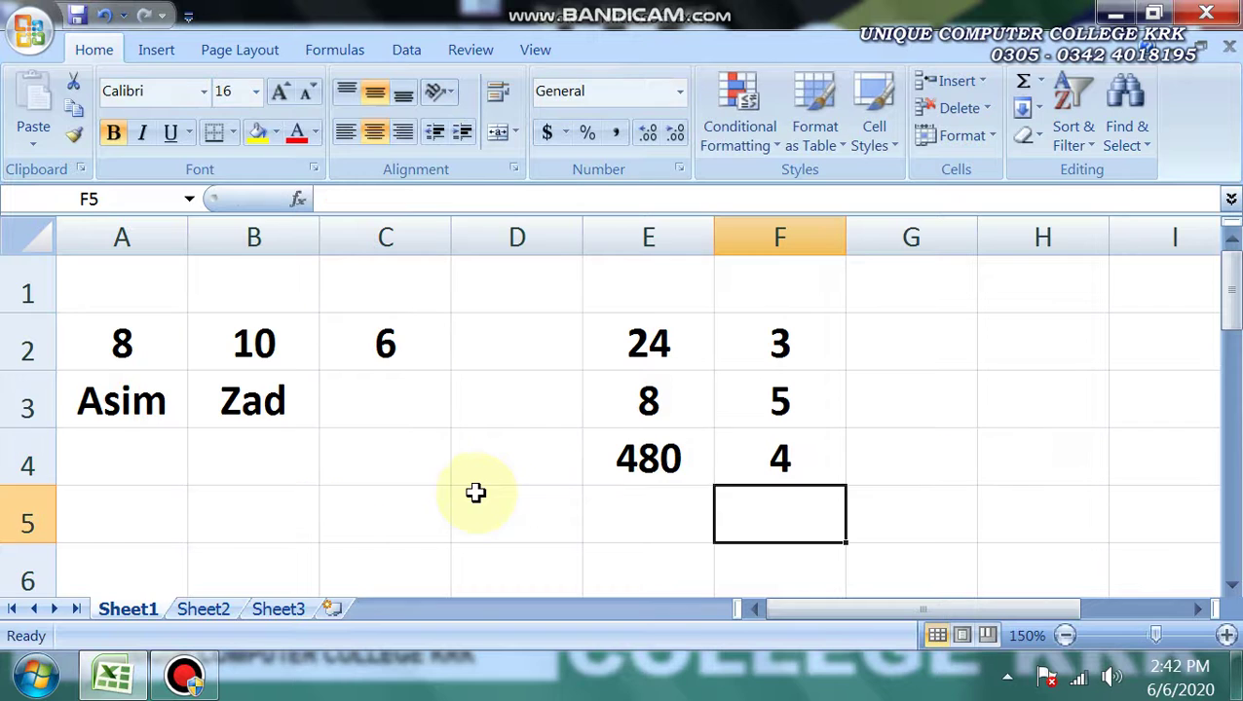
# Step: Review which cells the COUNTBLANK formula in F4 covers, leaving the formula as it is
pyautogui.doubleClick(781, 460)
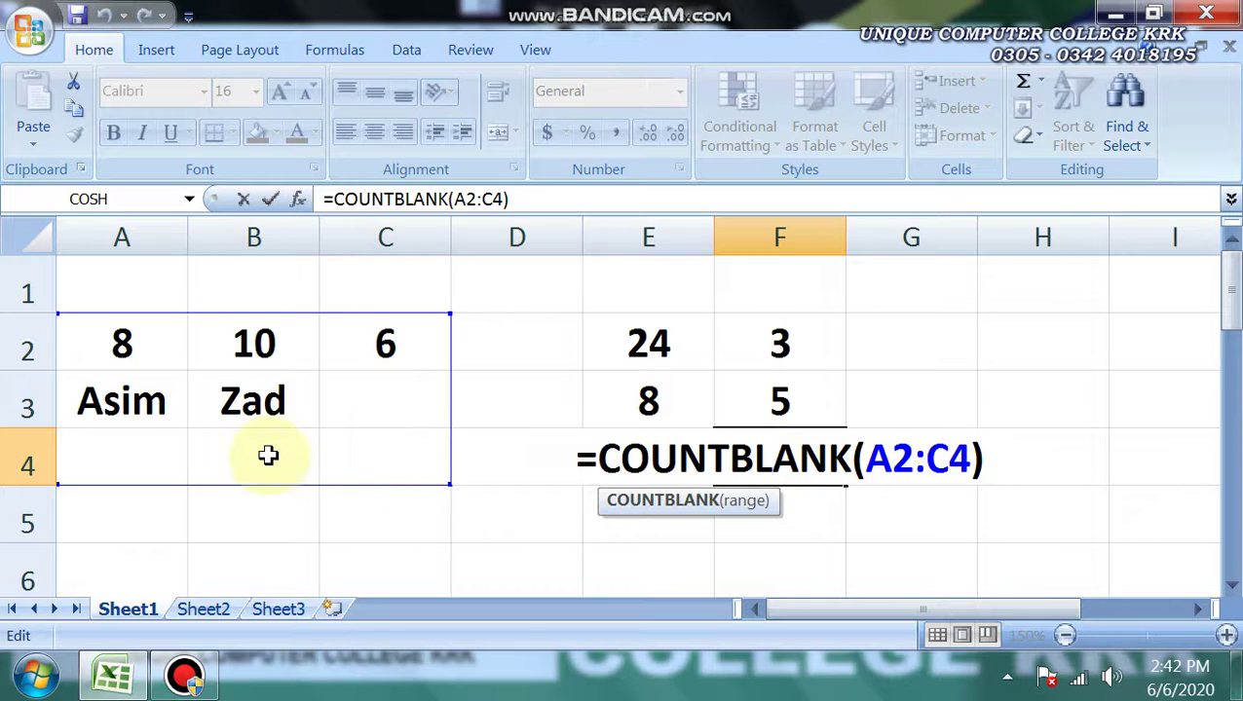
pyautogui.click(987, 460)
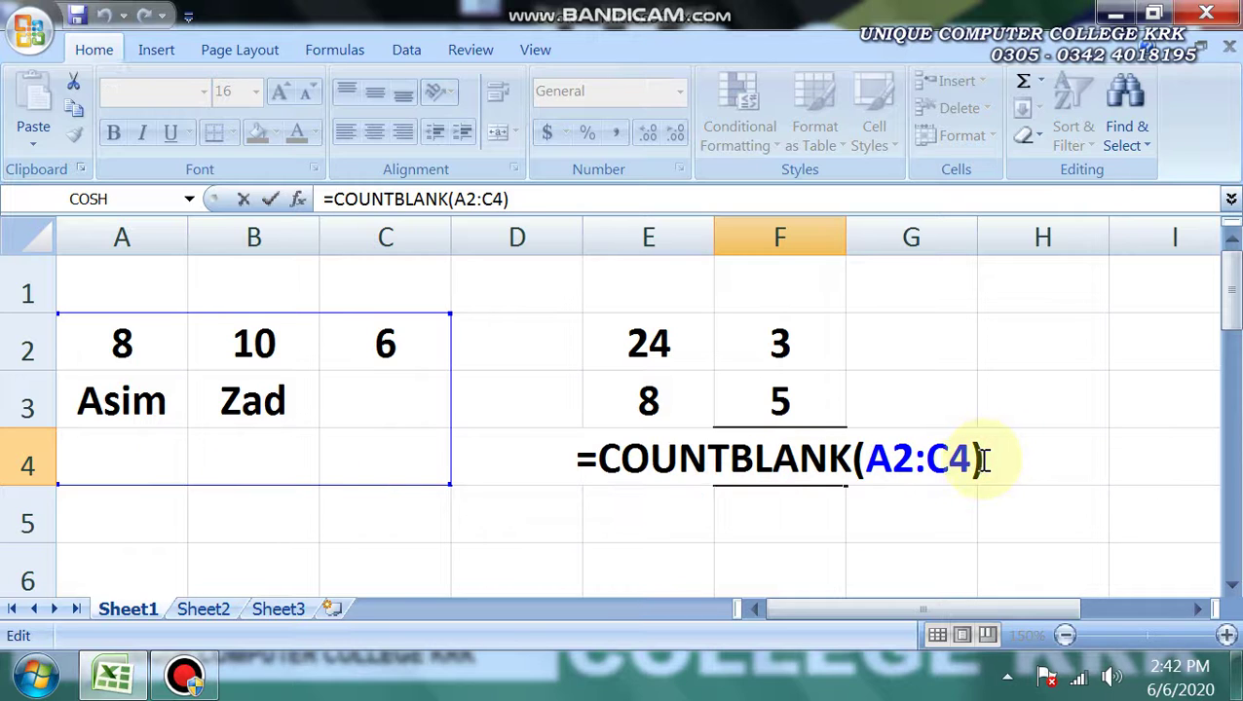
pyautogui.press('Return')
pyautogui.click(893, 335)
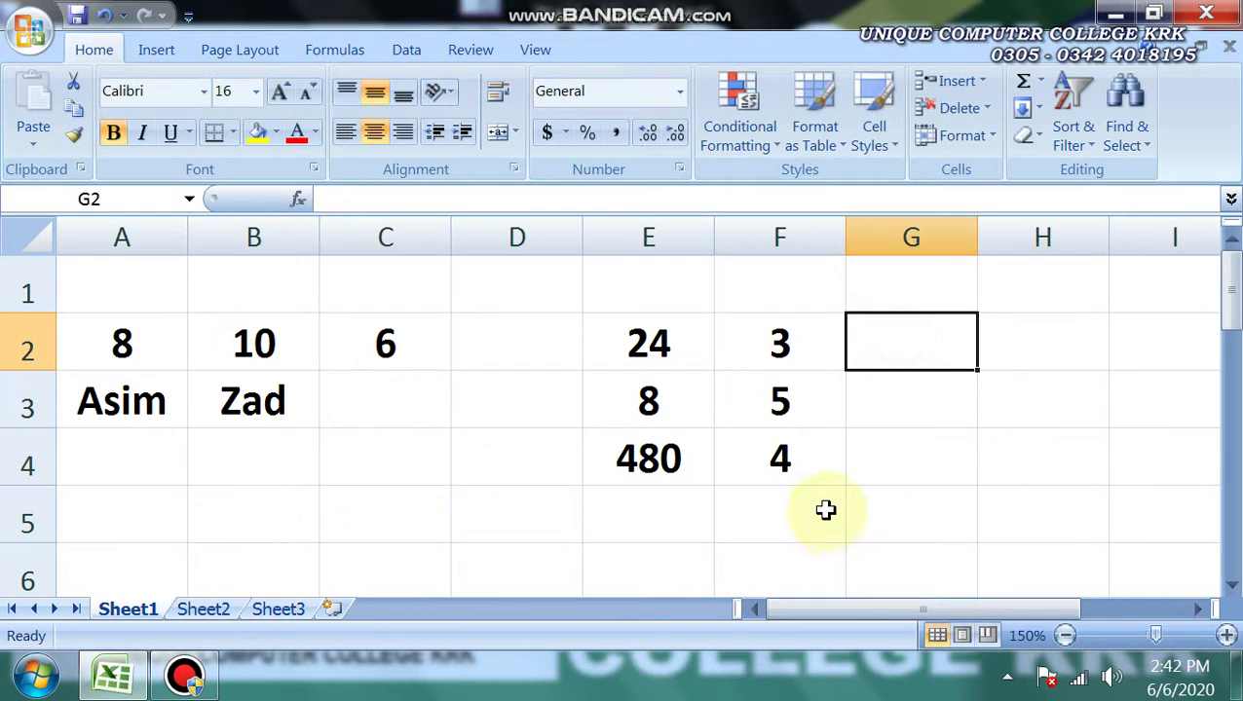
pyautogui.write('=')
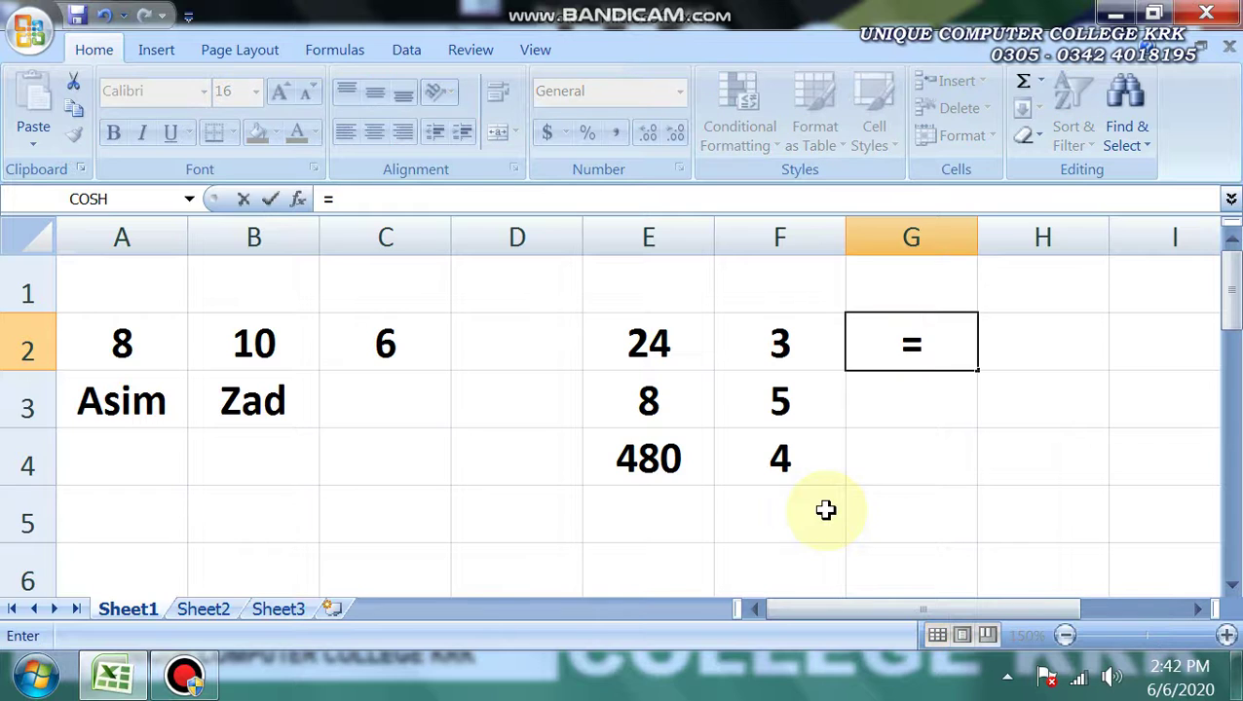
pyautogui.write('min(')
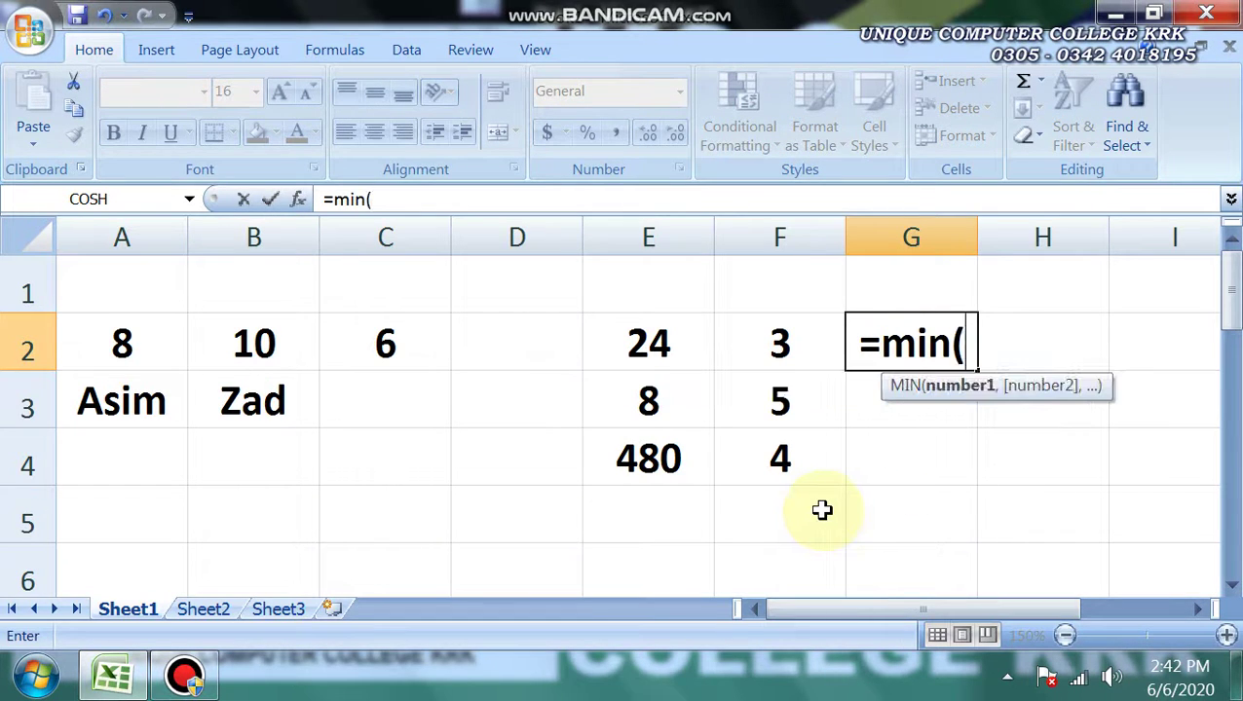
pyautogui.click(105, 340)
pyautogui.hscroll(20, 224, 390)
pyautogui.click(375, 393)
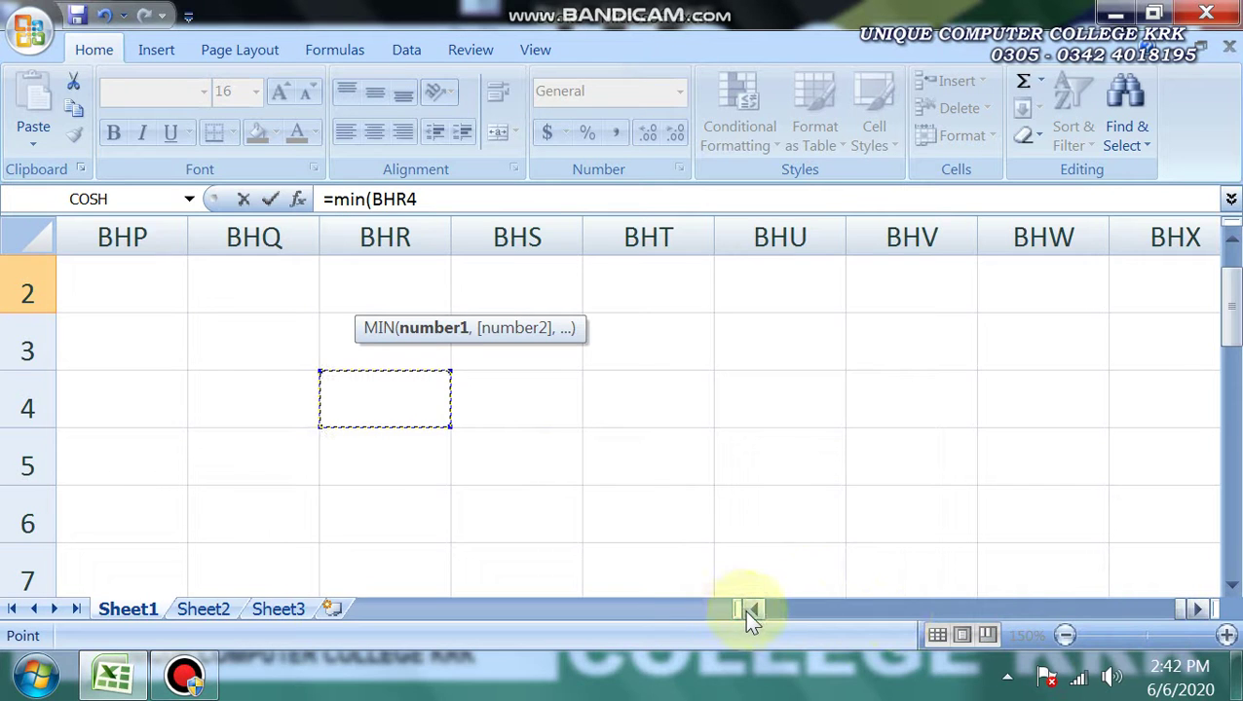
pyautogui.hotkey('ctrl', 'Left')
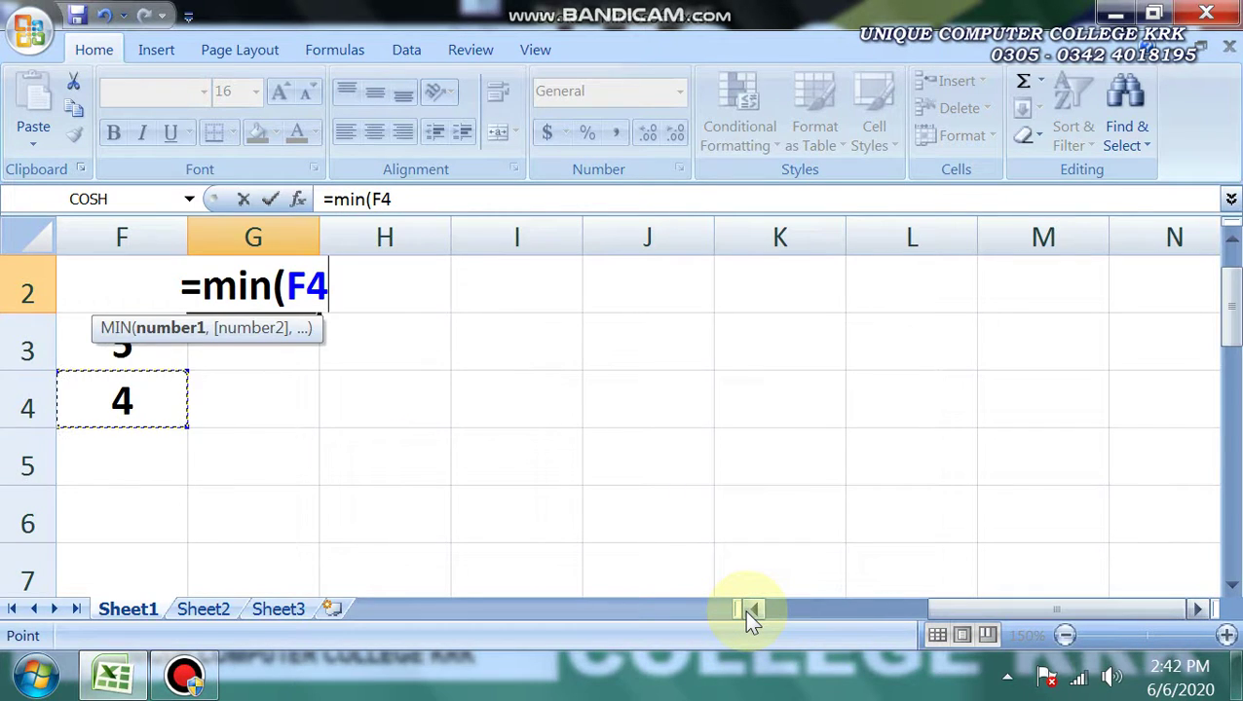
pyautogui.press('BackSpace')
pyautogui.press('BackSpace')
pyautogui.press('BackSpace')
pyautogui.press('BackSpace')
pyautogui.press('BackSpace')
pyautogui.press('BackSpace')
pyautogui.press('BackSpace')
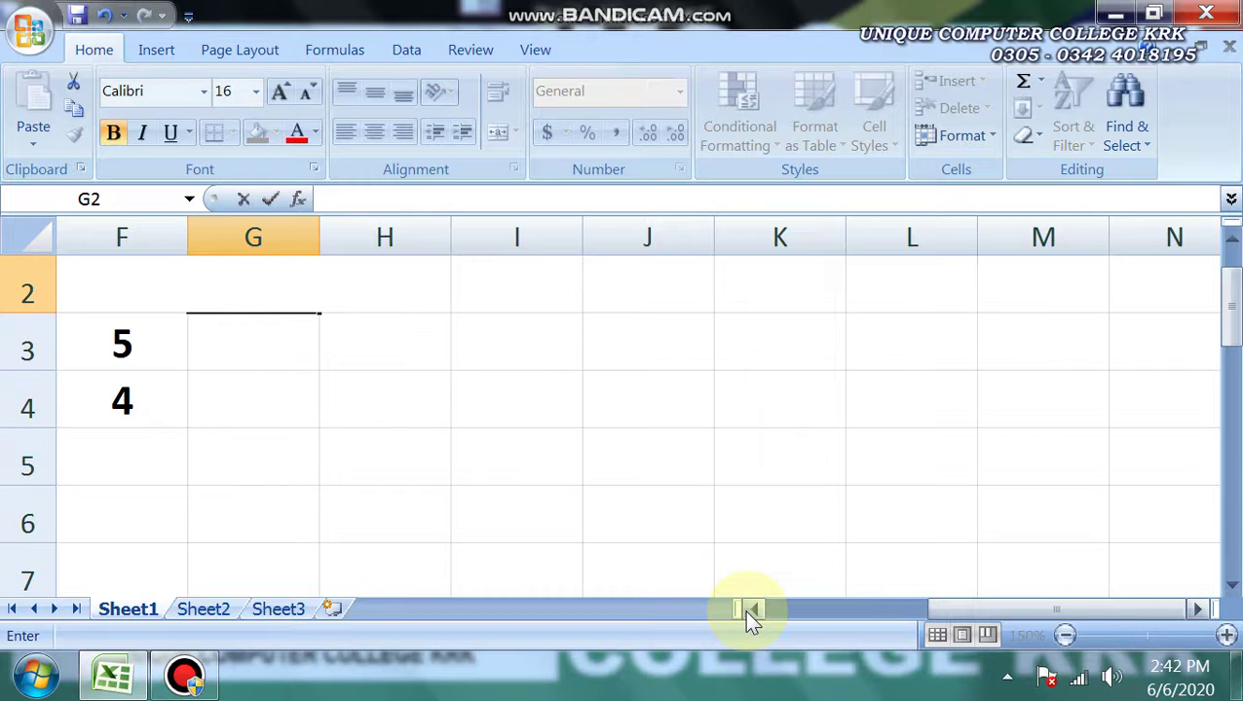
pyautogui.click(768, 616)
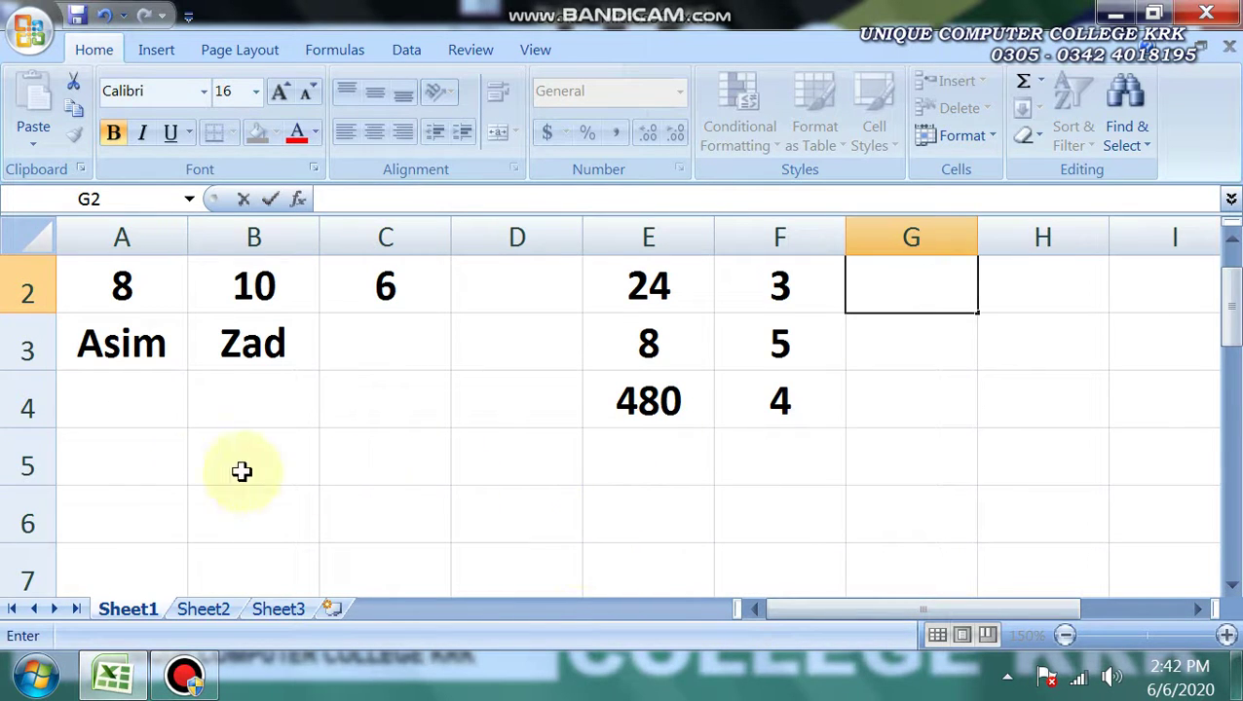
# Step: Try a MIN formula over the range A2:C3 in cell A5 and clear the cell again
pyautogui.click(147, 463)
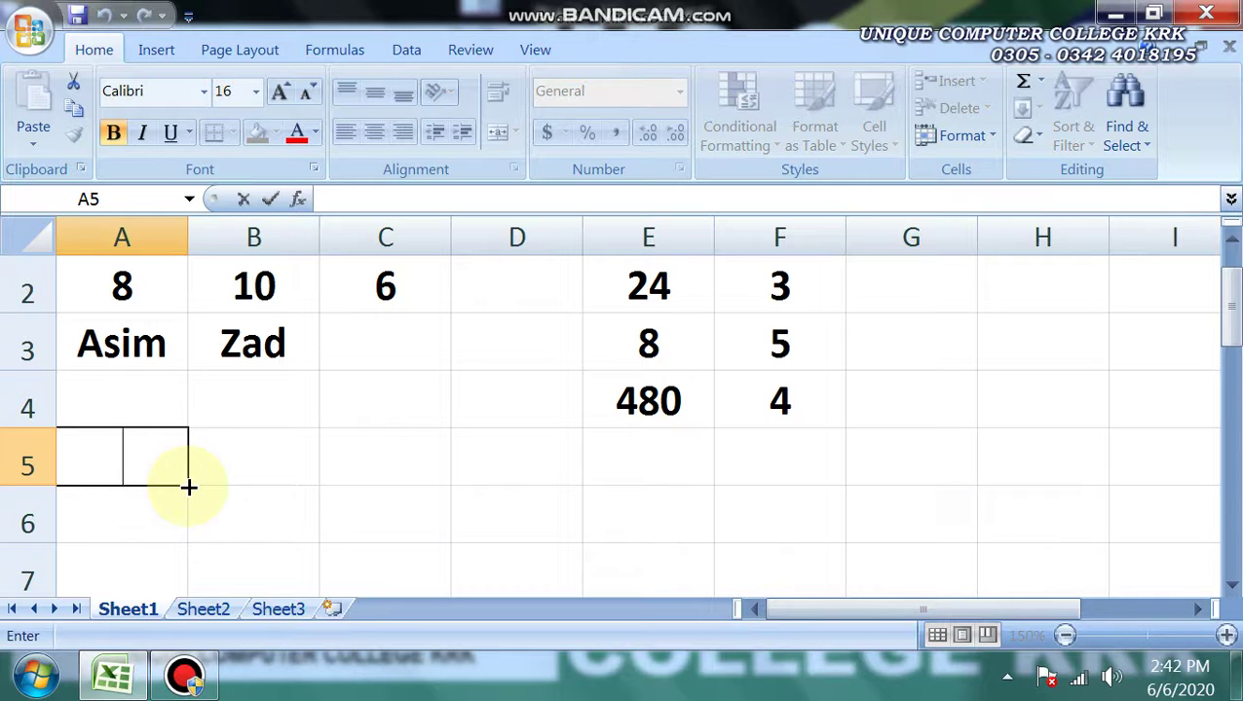
pyautogui.write('=min(')
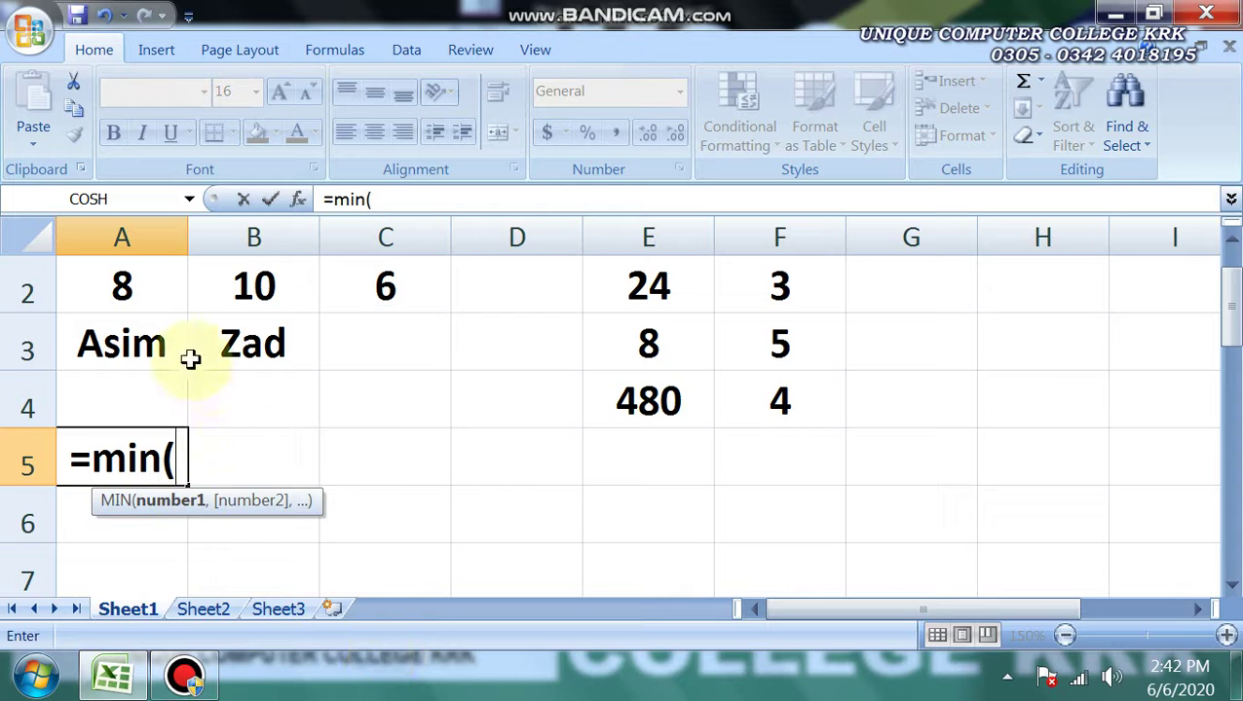
pyautogui.moveTo(115, 283); pyautogui.dragTo(328, 343)
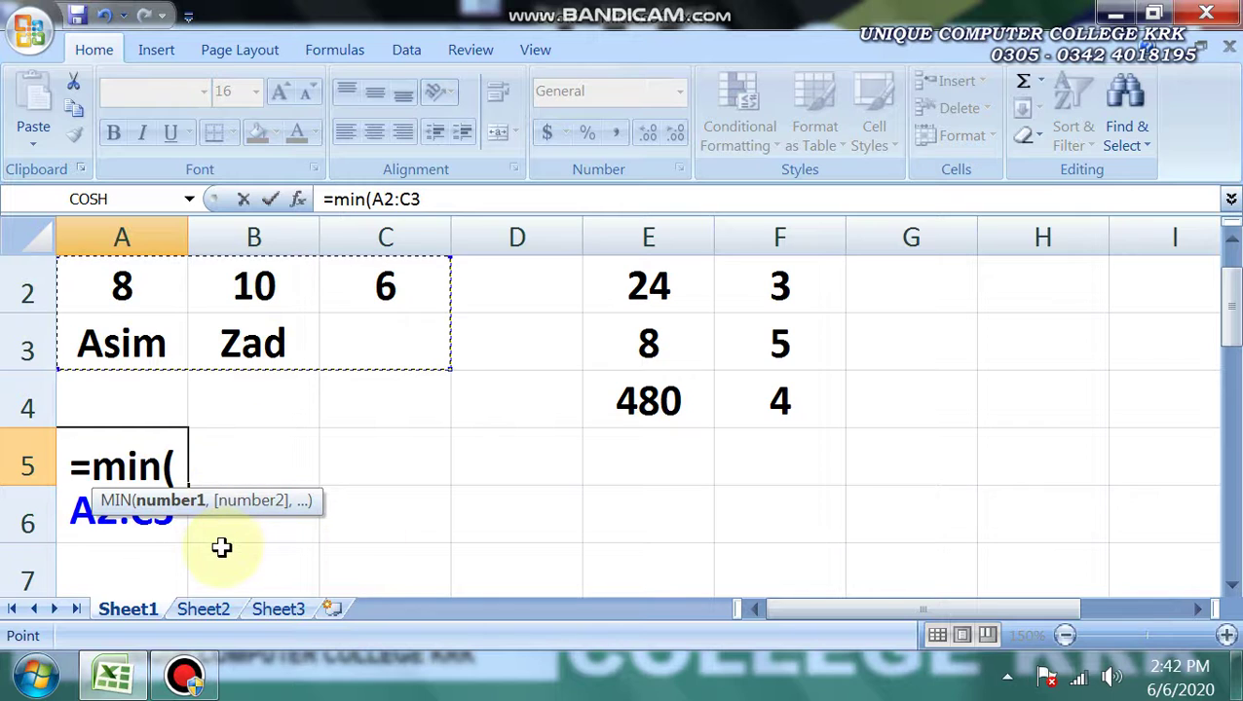
pyautogui.write(')')
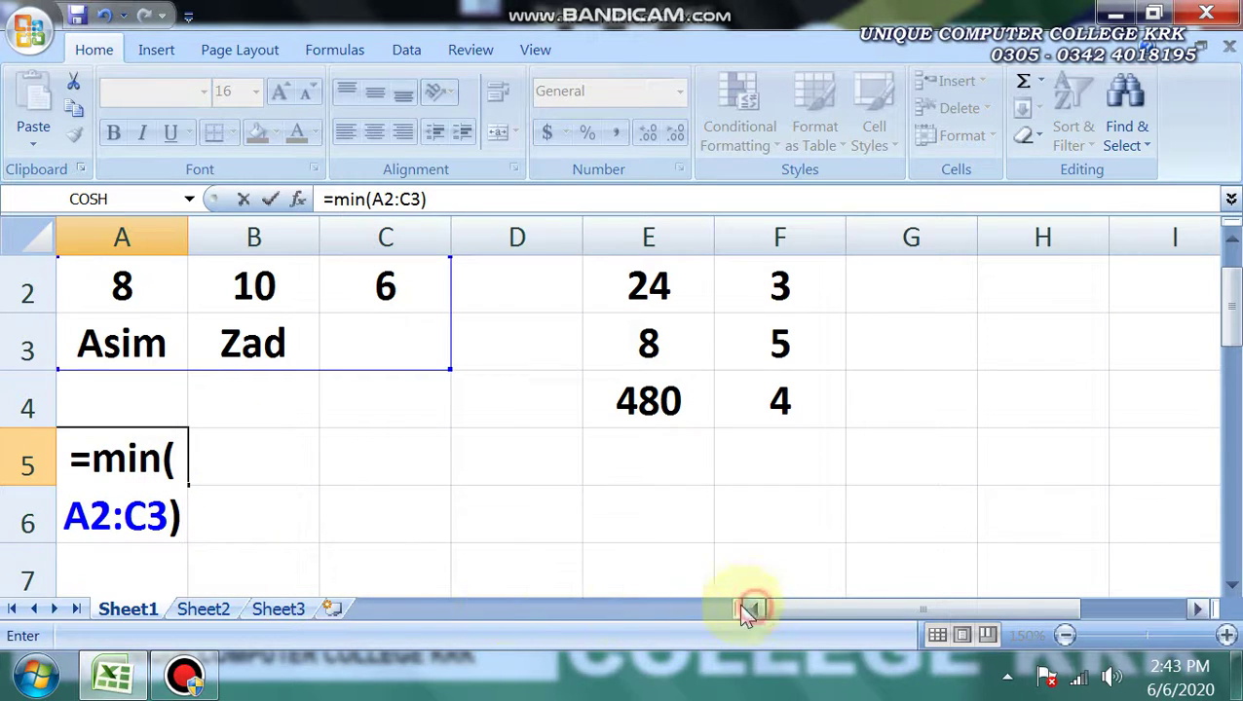
pyautogui.press('Return')
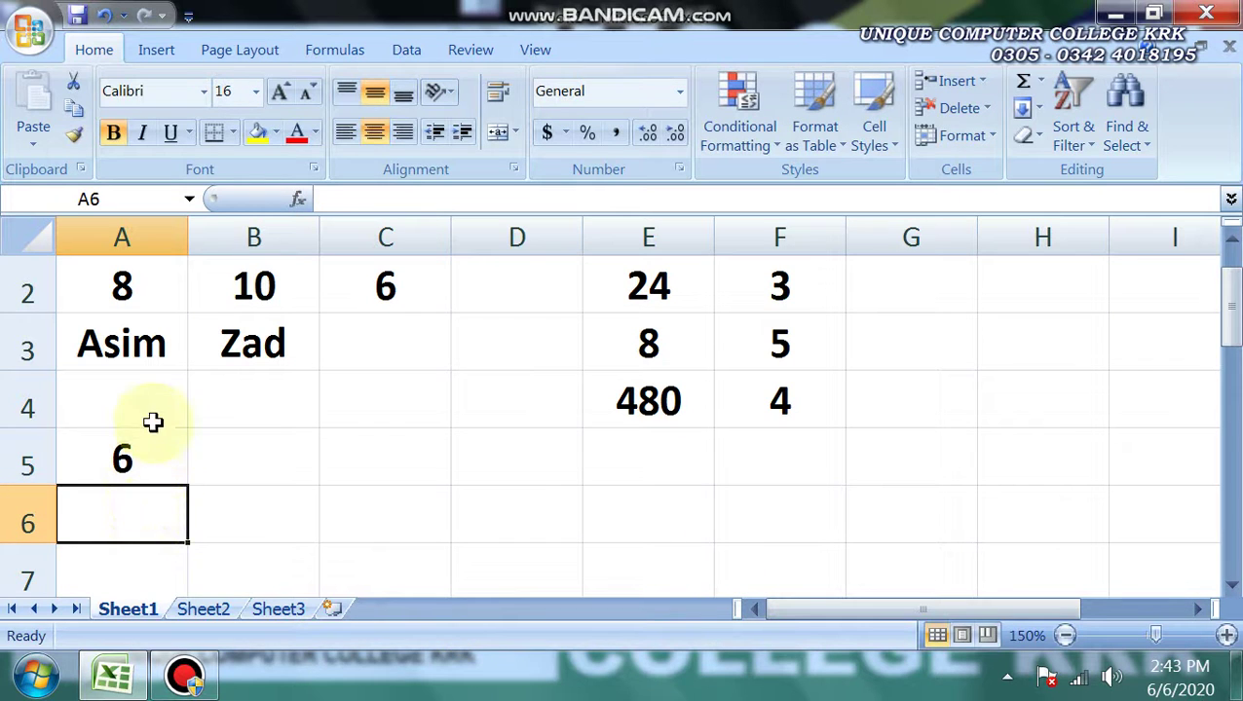
pyautogui.click(156, 452)
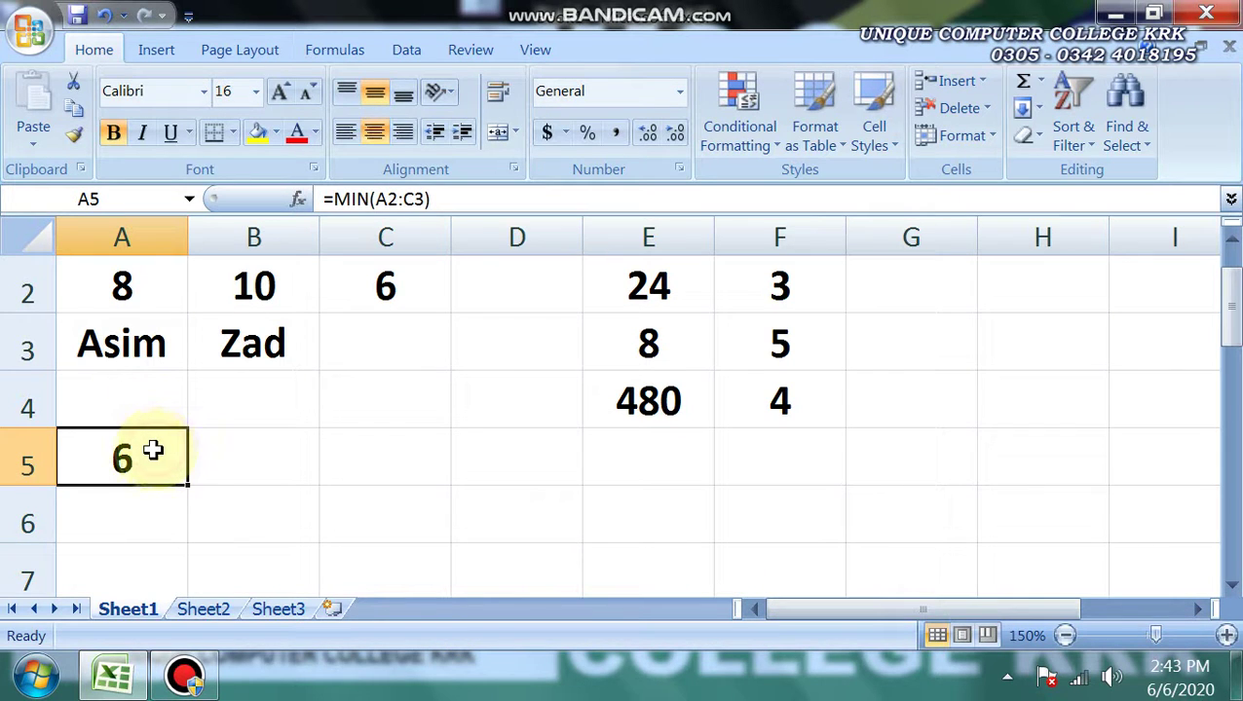
pyautogui.press('Delete')
# Step: Enter a MIN formula in cell G2 that returns the smallest number in A2:C3
pyautogui.click(871, 286)
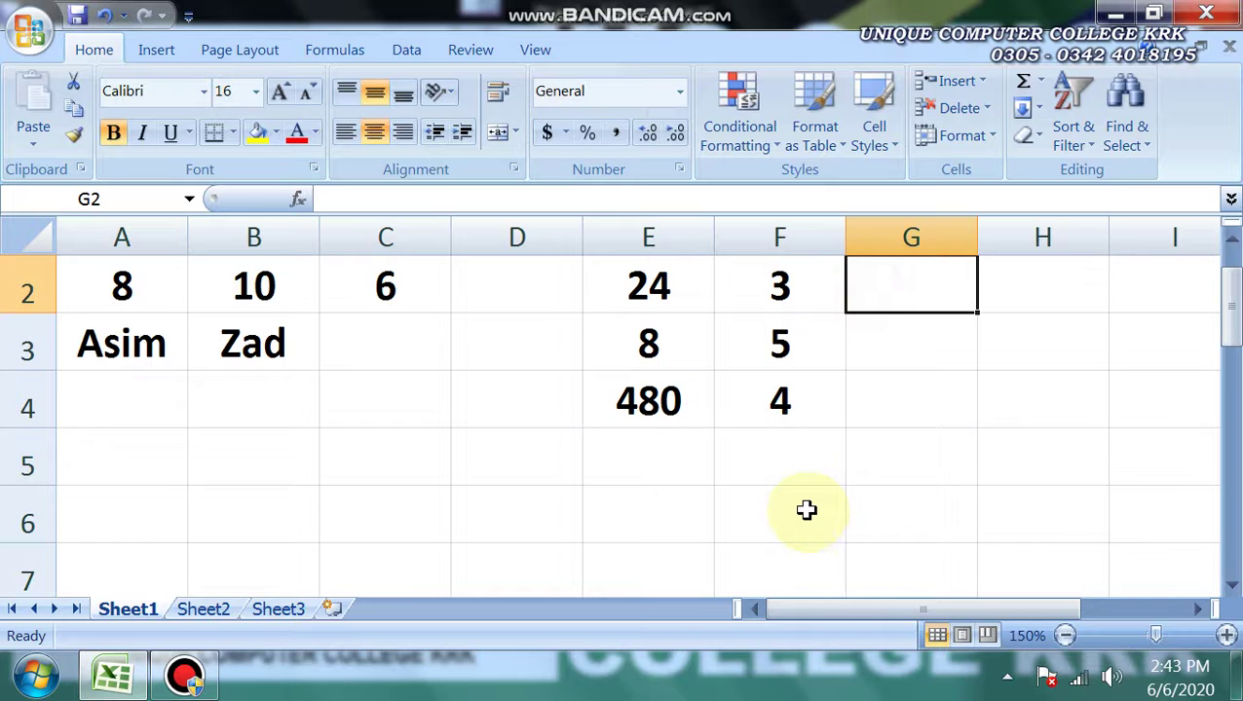
pyautogui.write('=min')
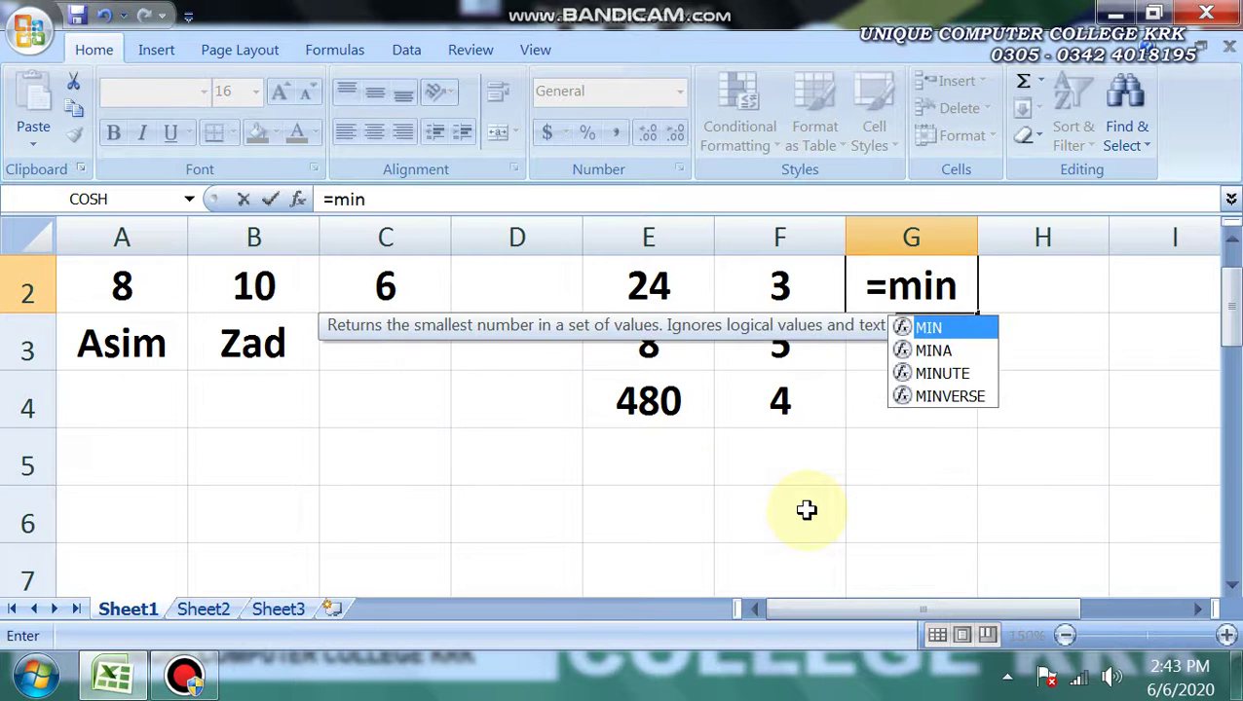
pyautogui.write('(')
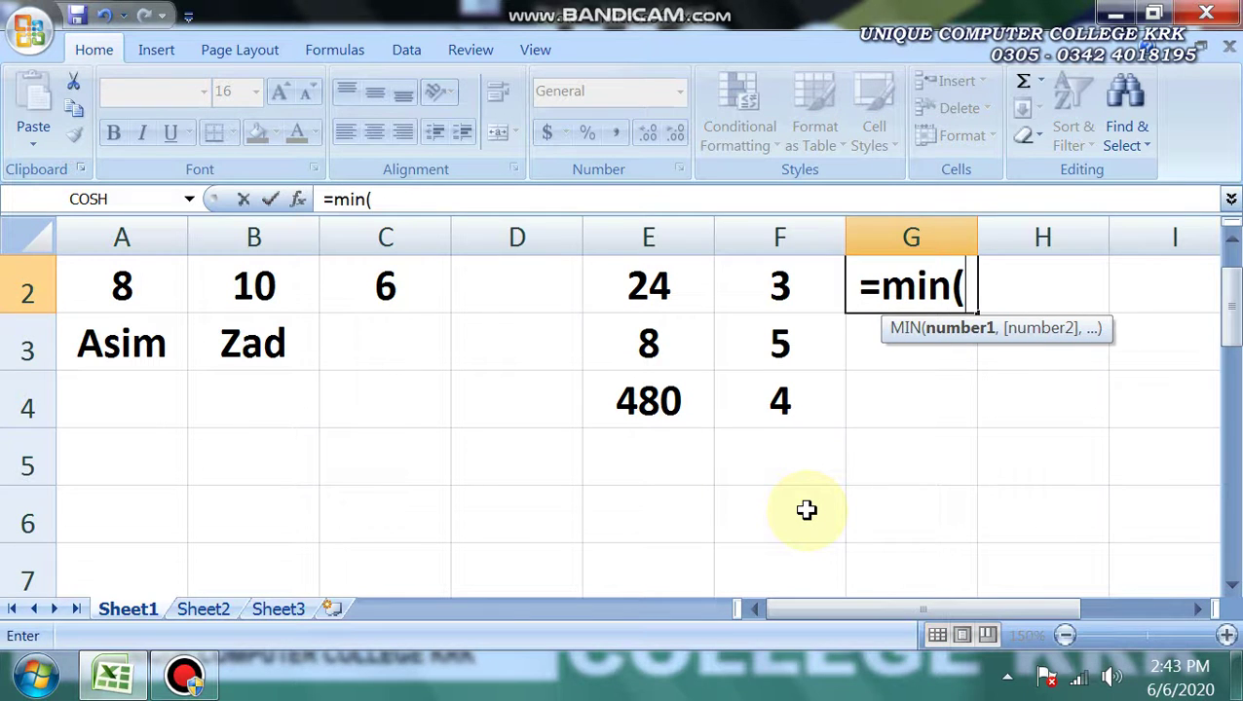
pyautogui.click(139, 293)
pyautogui.press('F8')
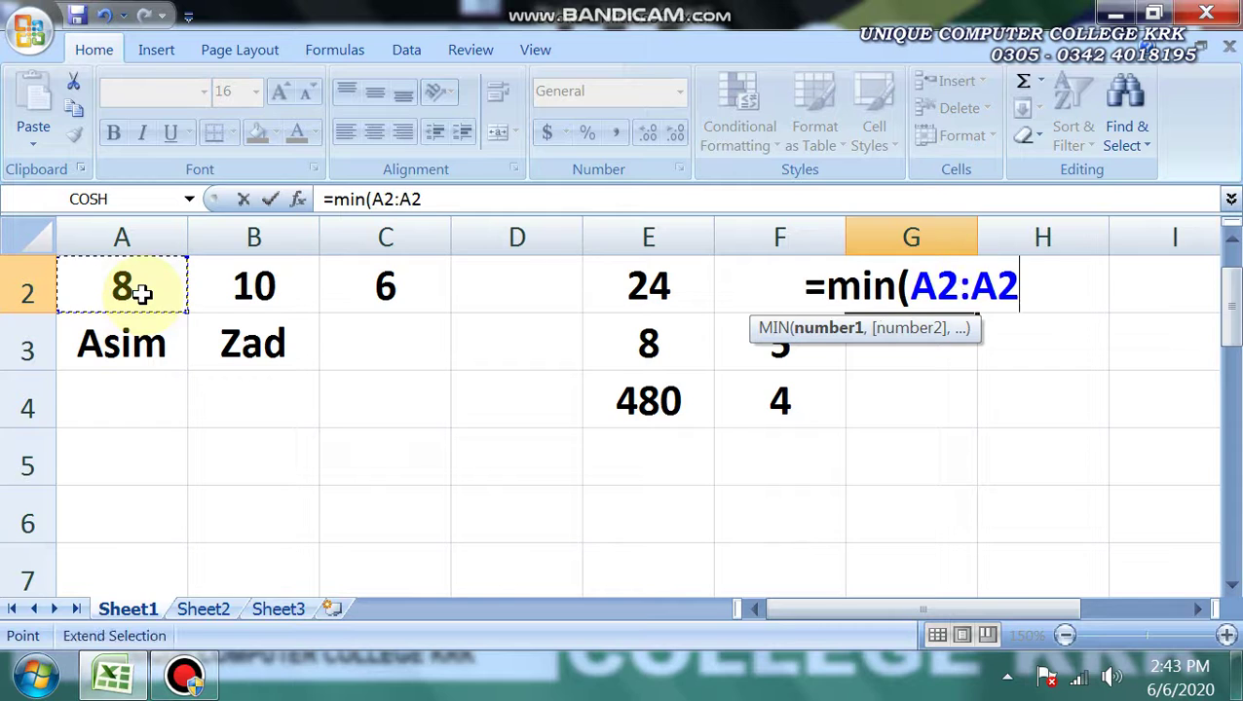
pyautogui.click(421, 346)
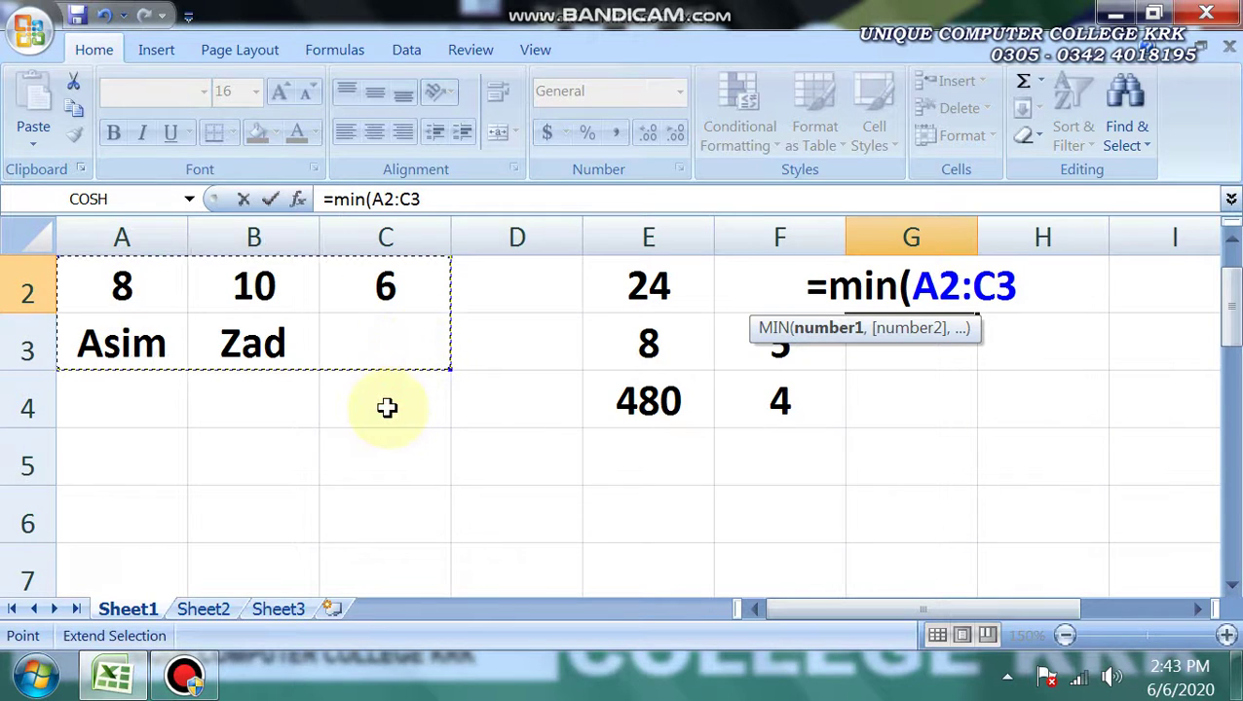
pyautogui.write(')')
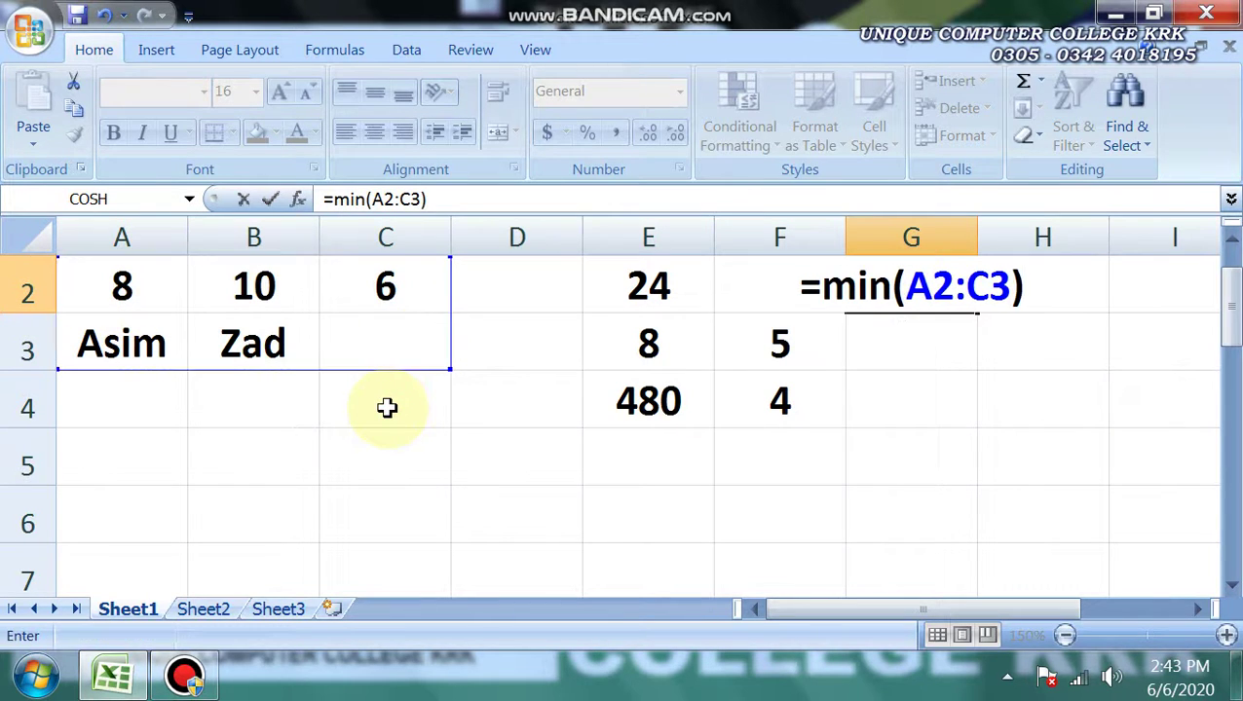
pyautogui.press('Return')
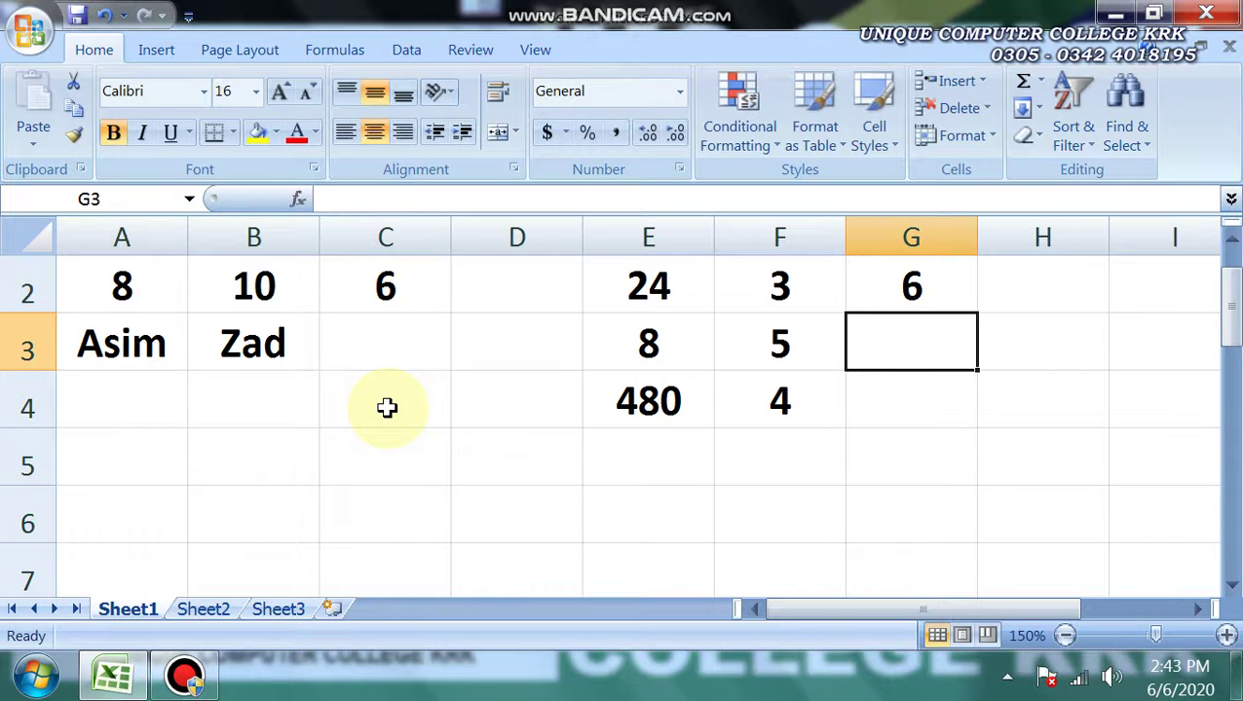
# Step: Enter a MAX formula in cell G3 that returns the largest number in A2:C3
pyautogui.write('=max(')
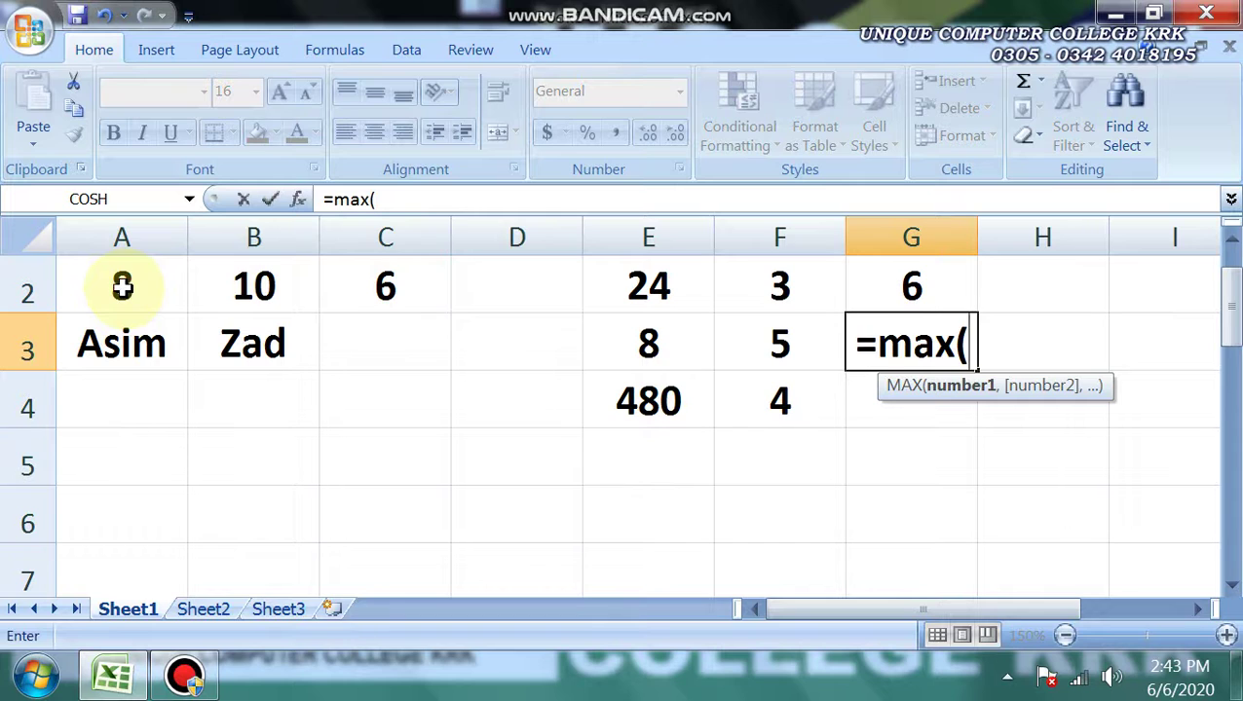
pyautogui.moveTo(121, 285); pyautogui.dragTo(347, 350)
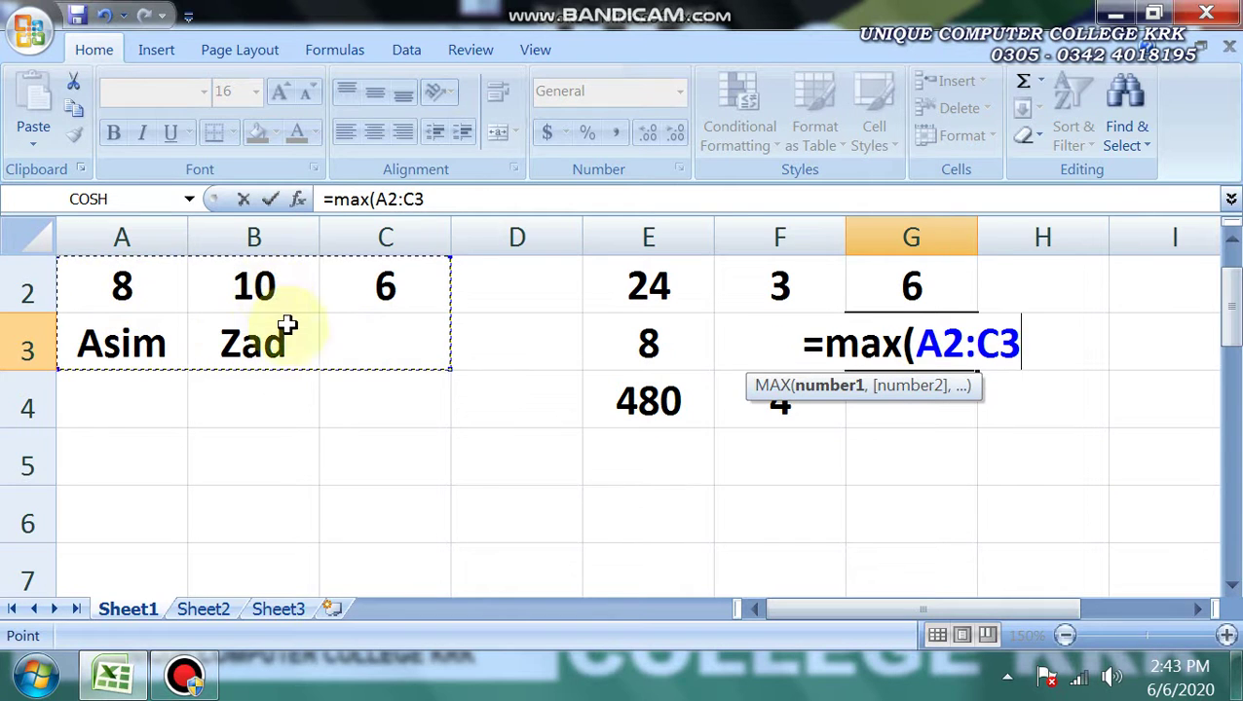
pyautogui.write(')')
pyautogui.press('Return')
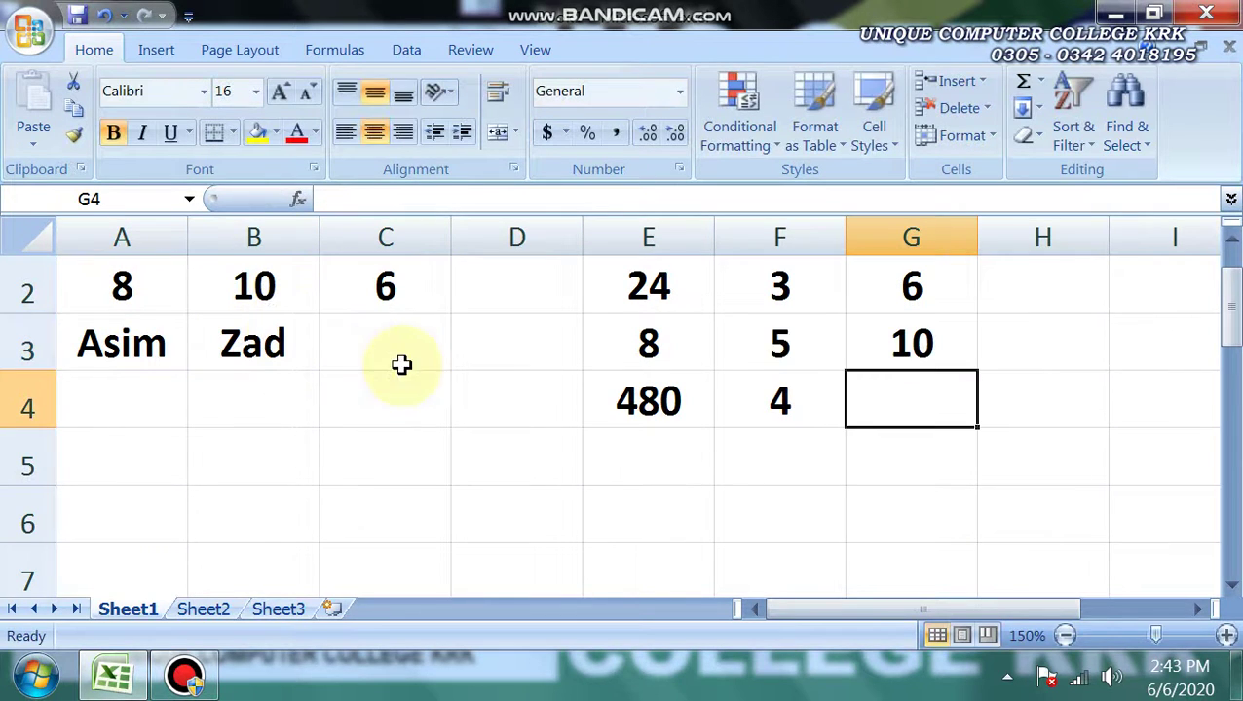
# Step: Enter the formula =PI() in cell G4 and reduce its display to two decimal places
pyautogui.write('=pi(')
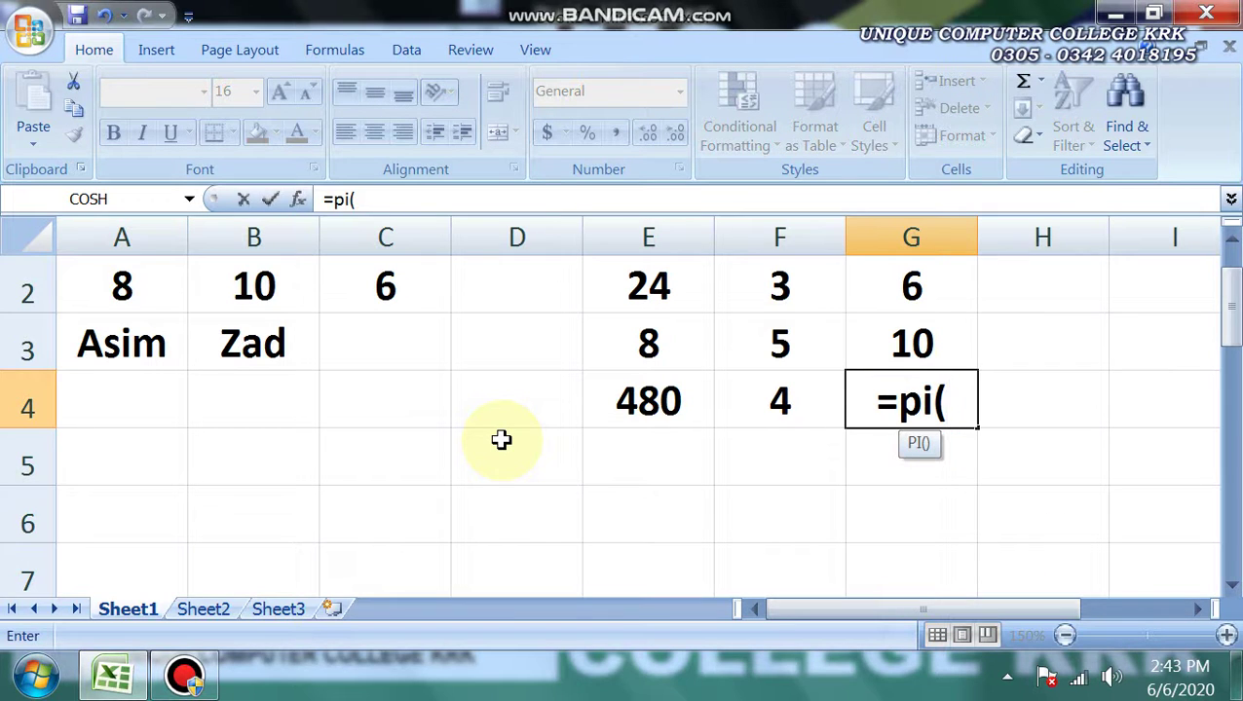
pyautogui.write(')')
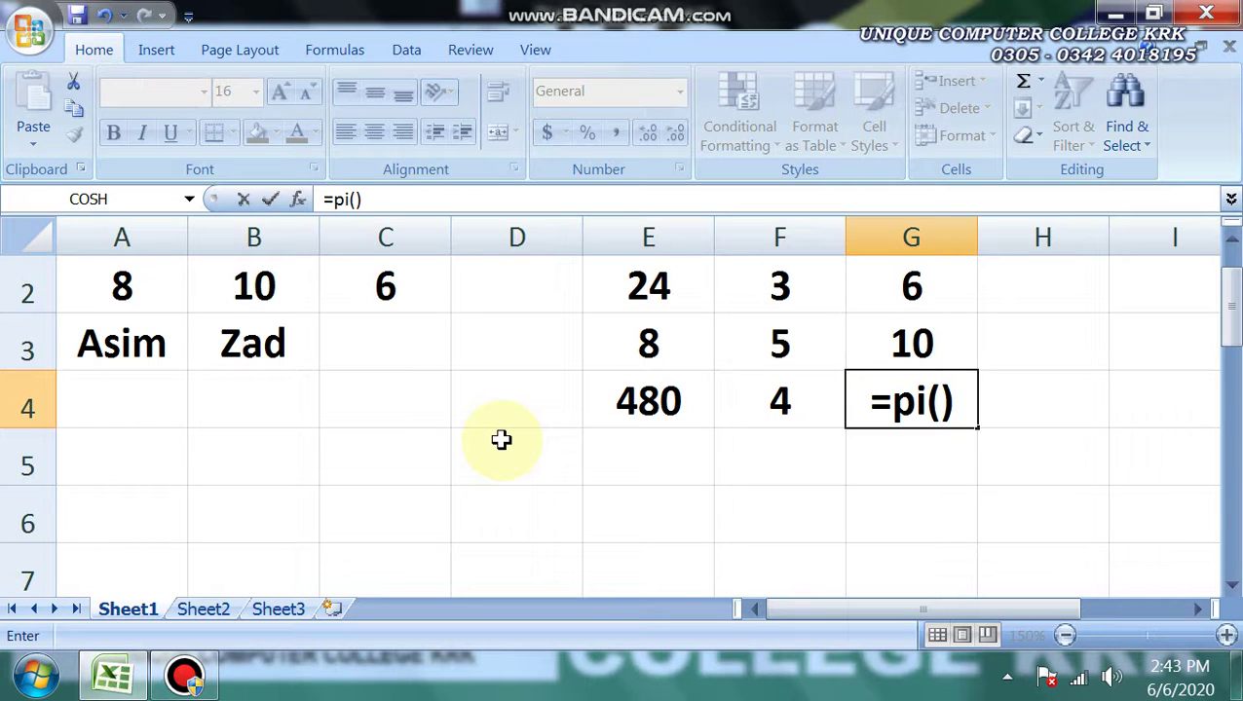
pyautogui.press('Return')
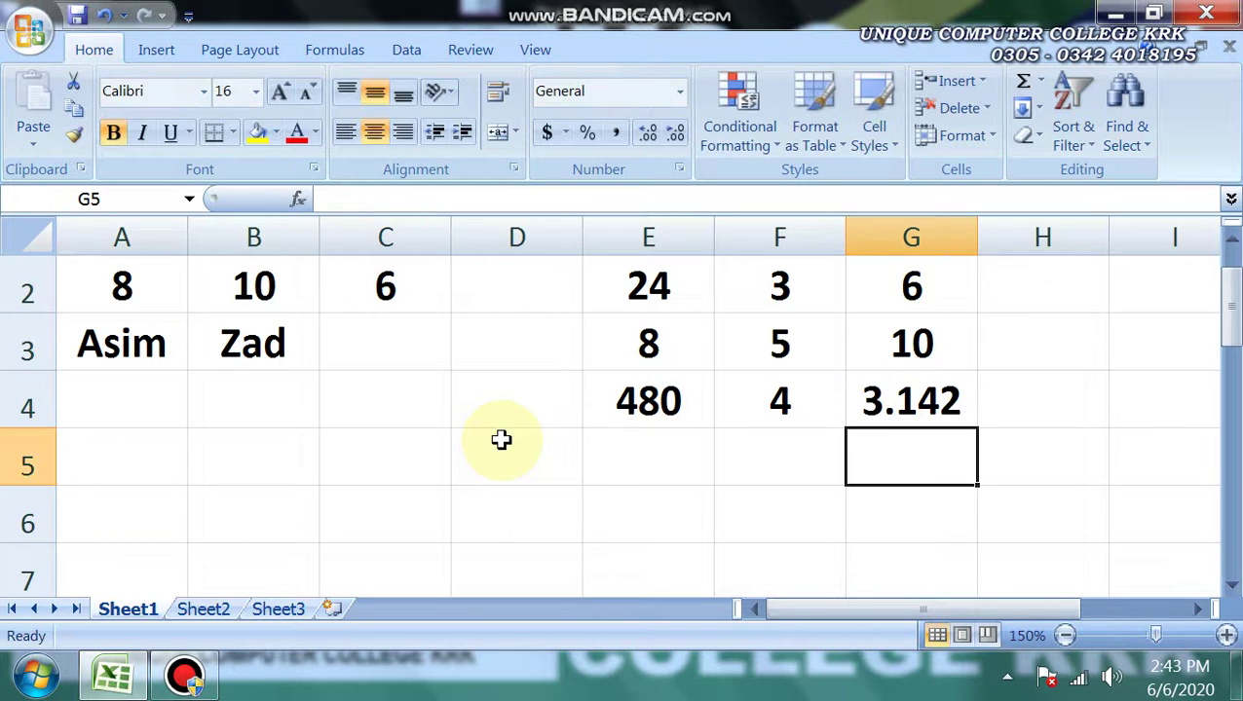
pyautogui.click(913, 397)
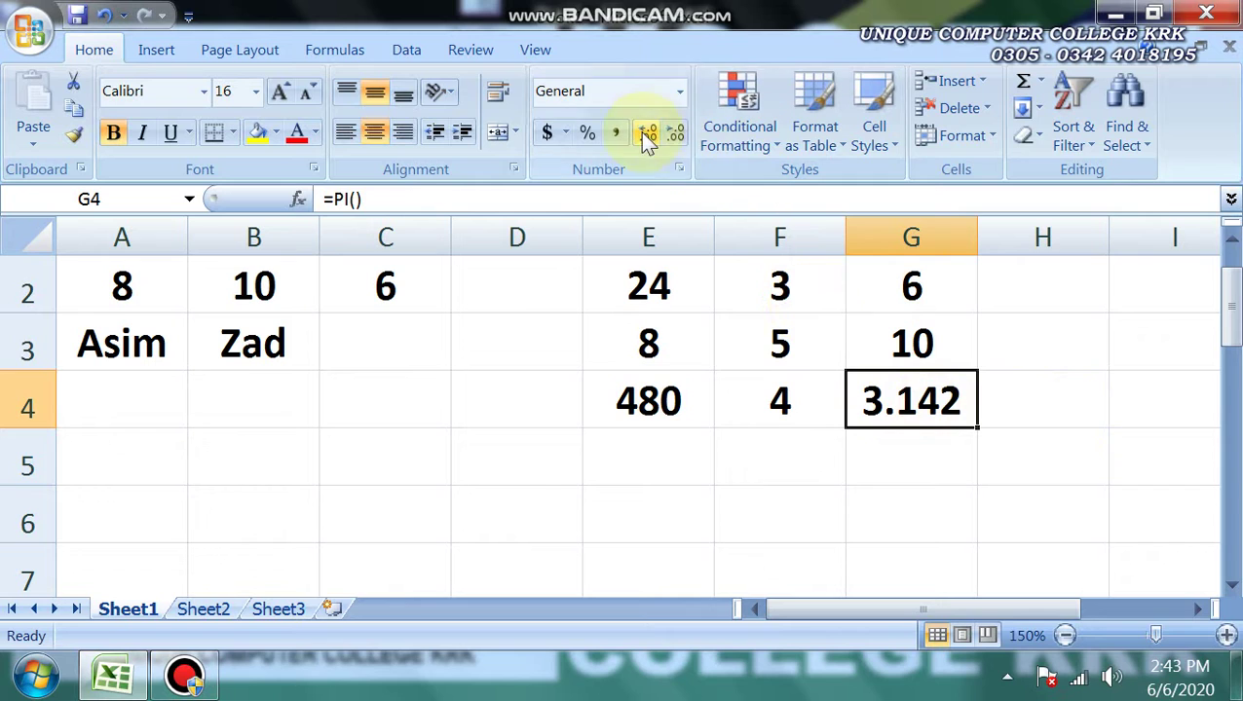
pyautogui.click(672, 133)
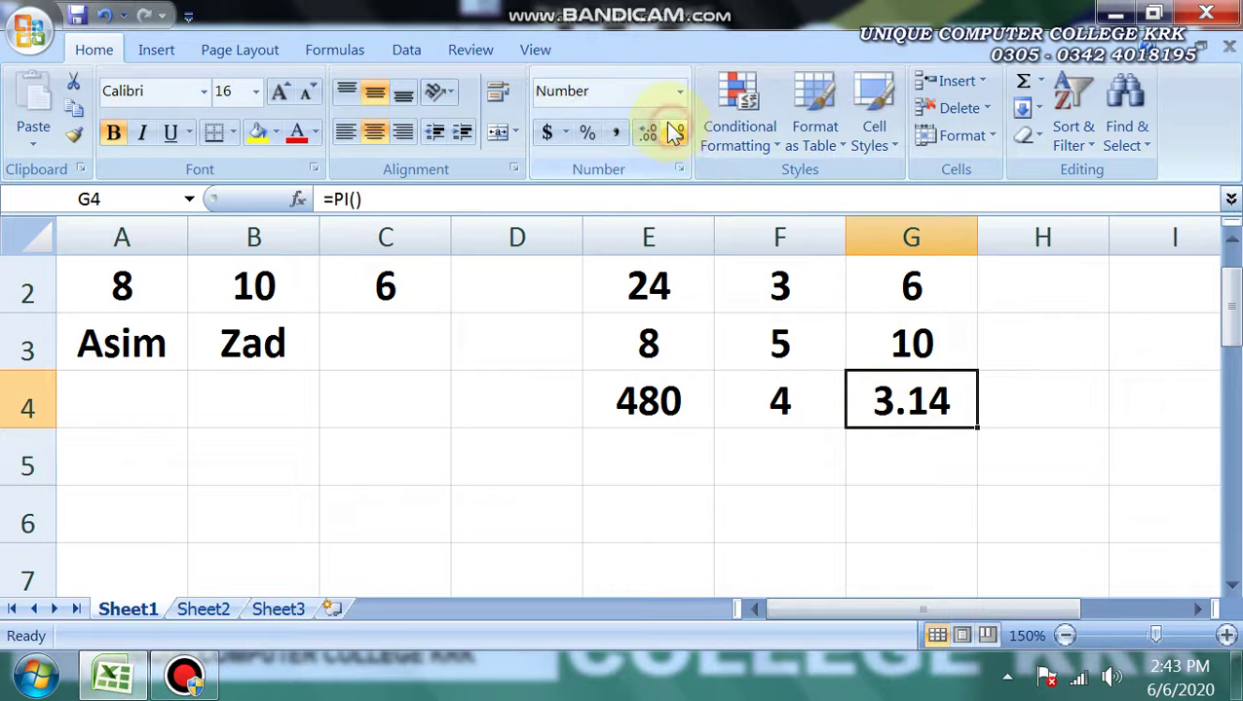
pyautogui.doubleClick(903, 407)
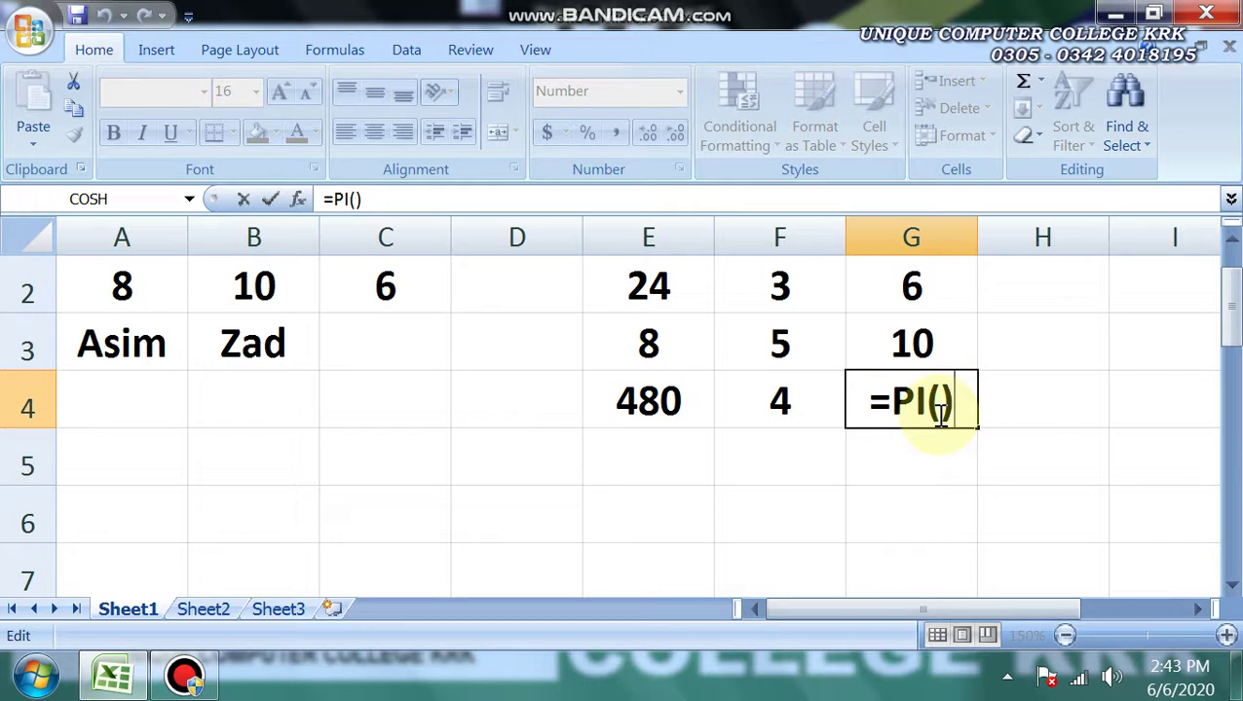
pyautogui.write('*')
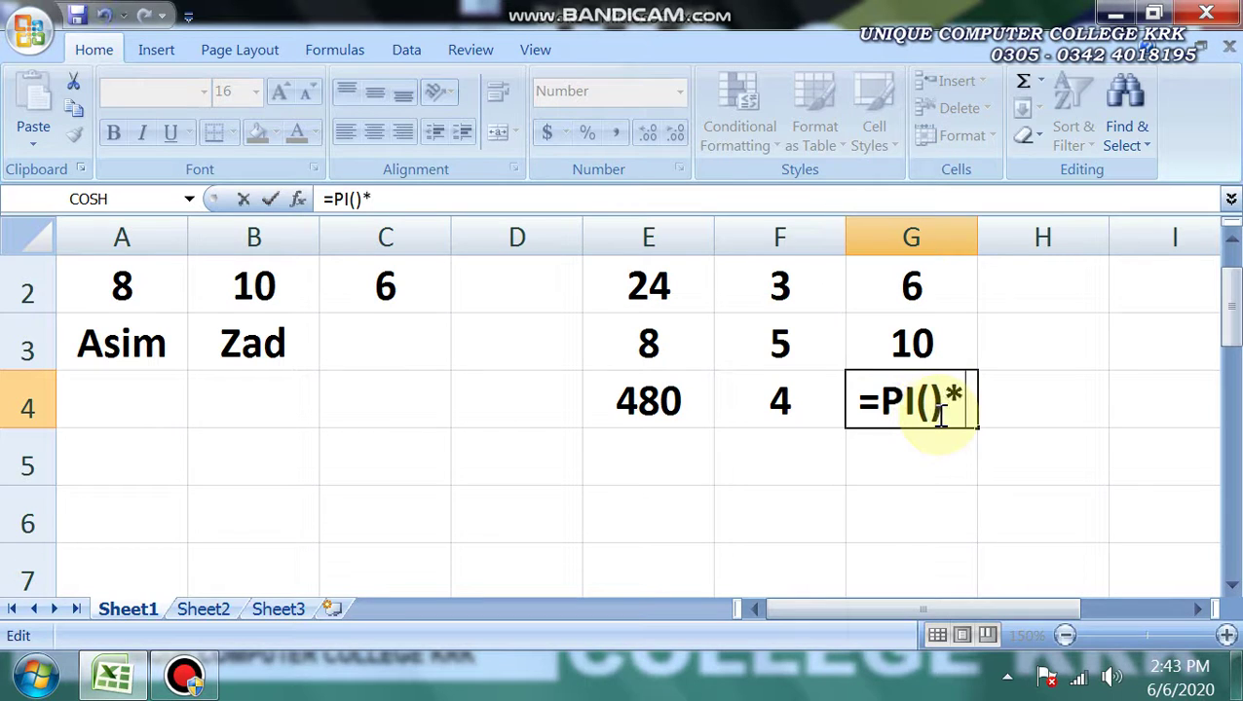
pyautogui.press('BackSpace')
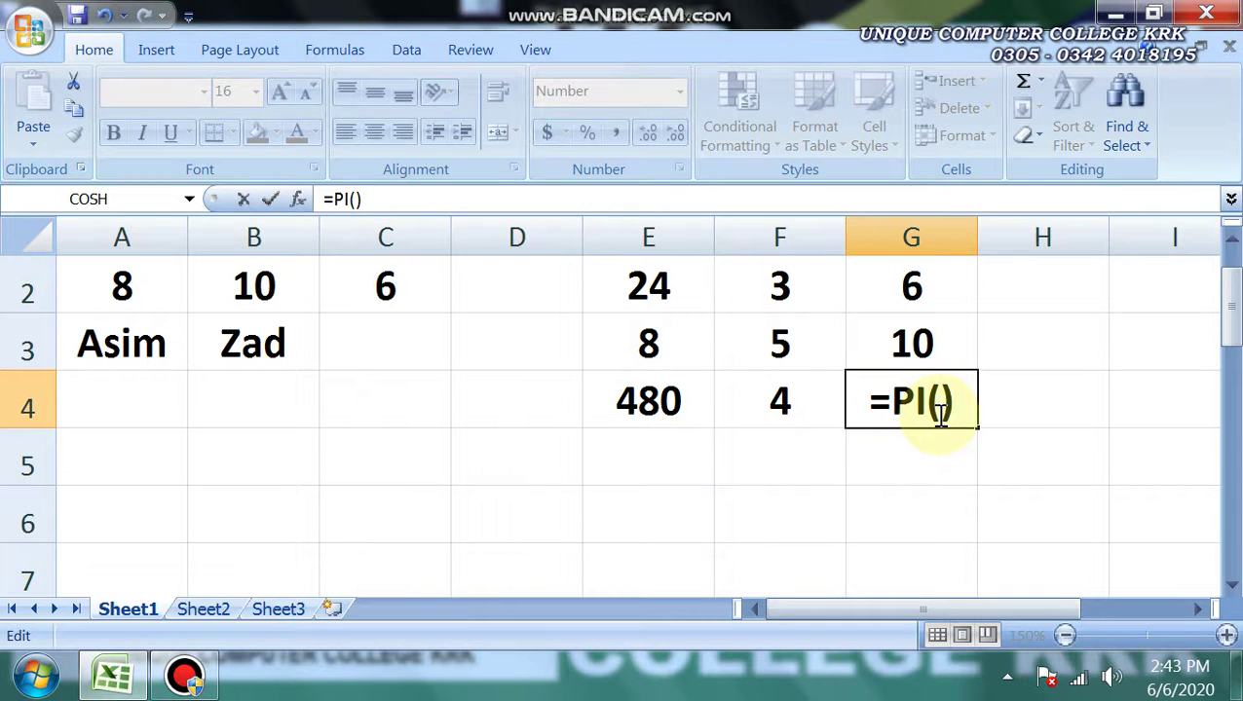
pyautogui.click(883, 469)
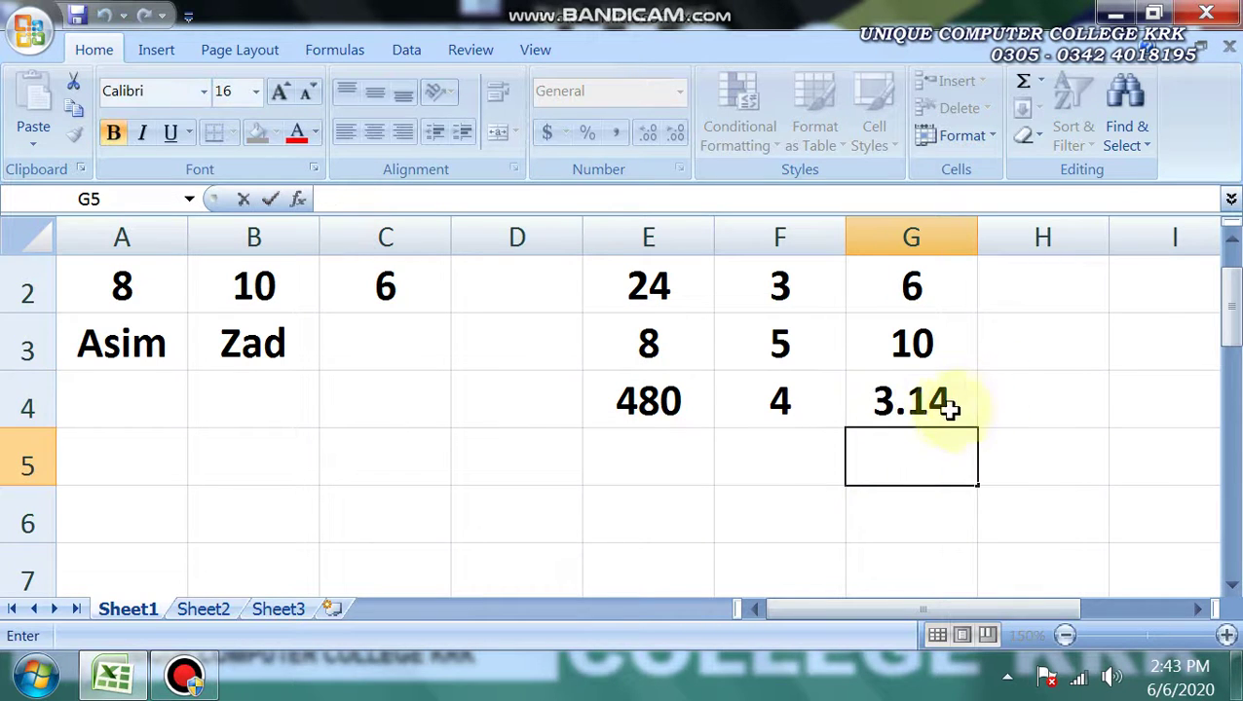
# Step: Enter a SQRT formula in cell E5 that calculates the square root of the number in B2
pyautogui.click(609, 478)
pyautogui.click(186, 672)
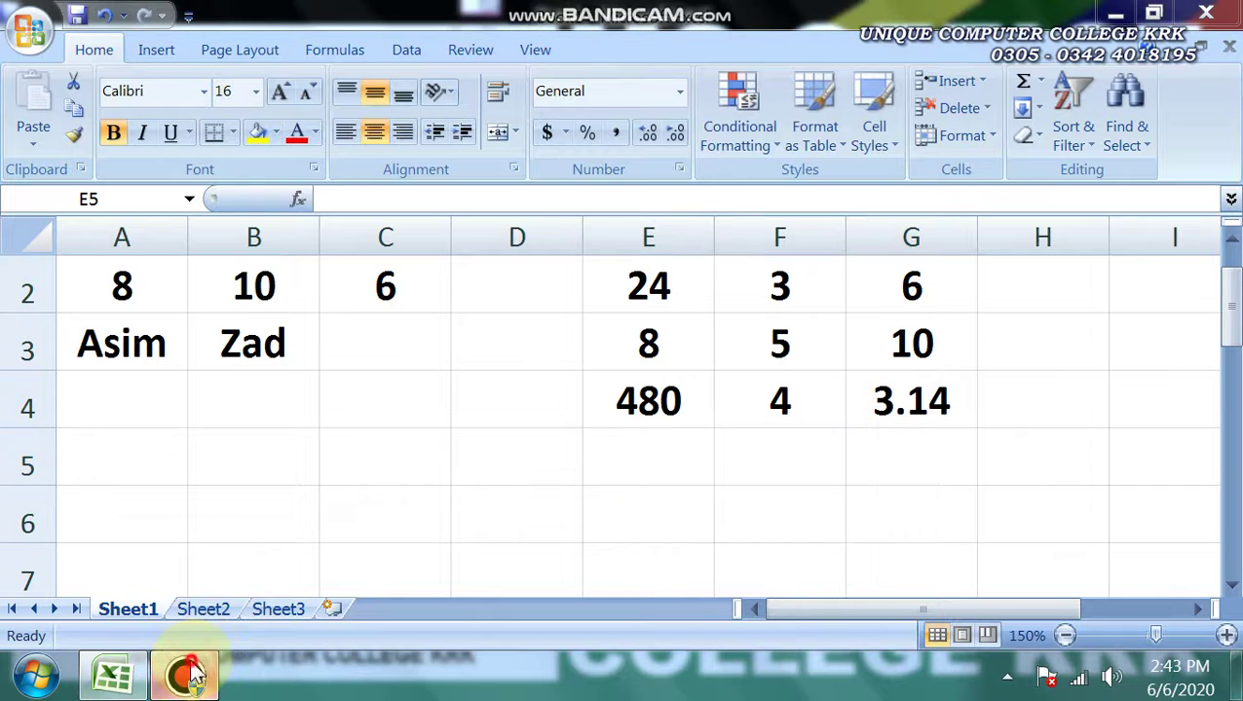
pyautogui.click(186, 672)
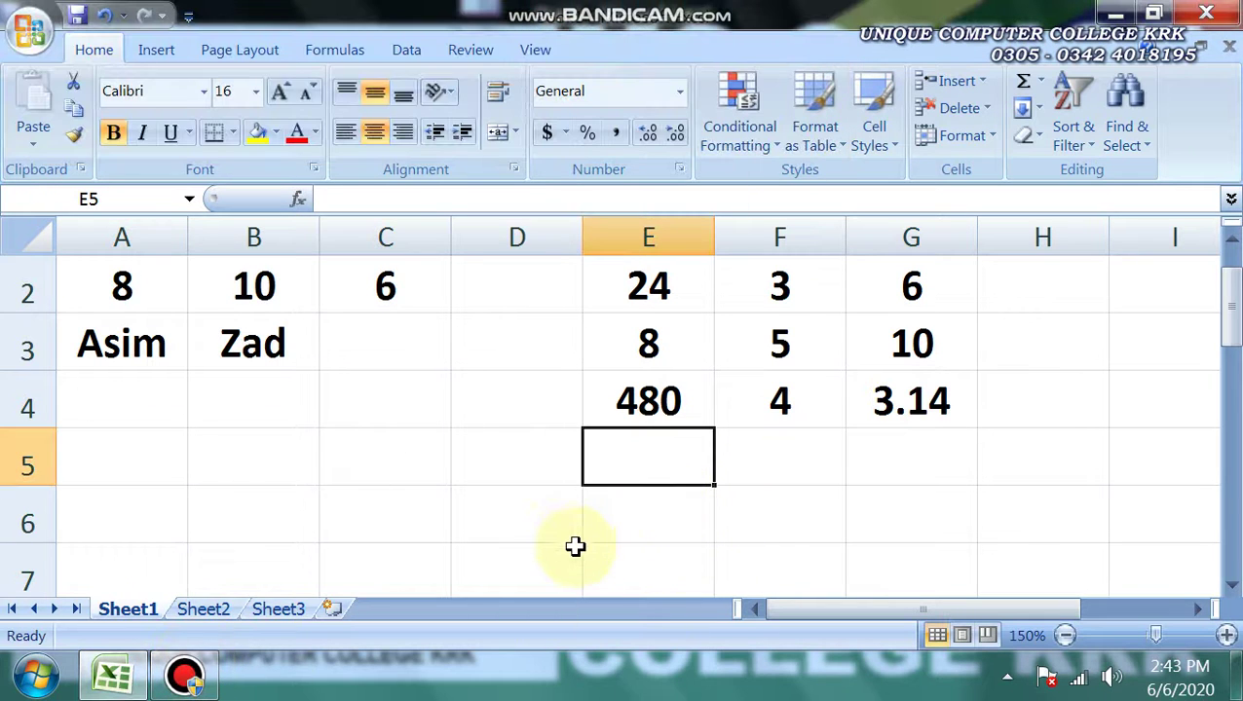
pyautogui.write('=')
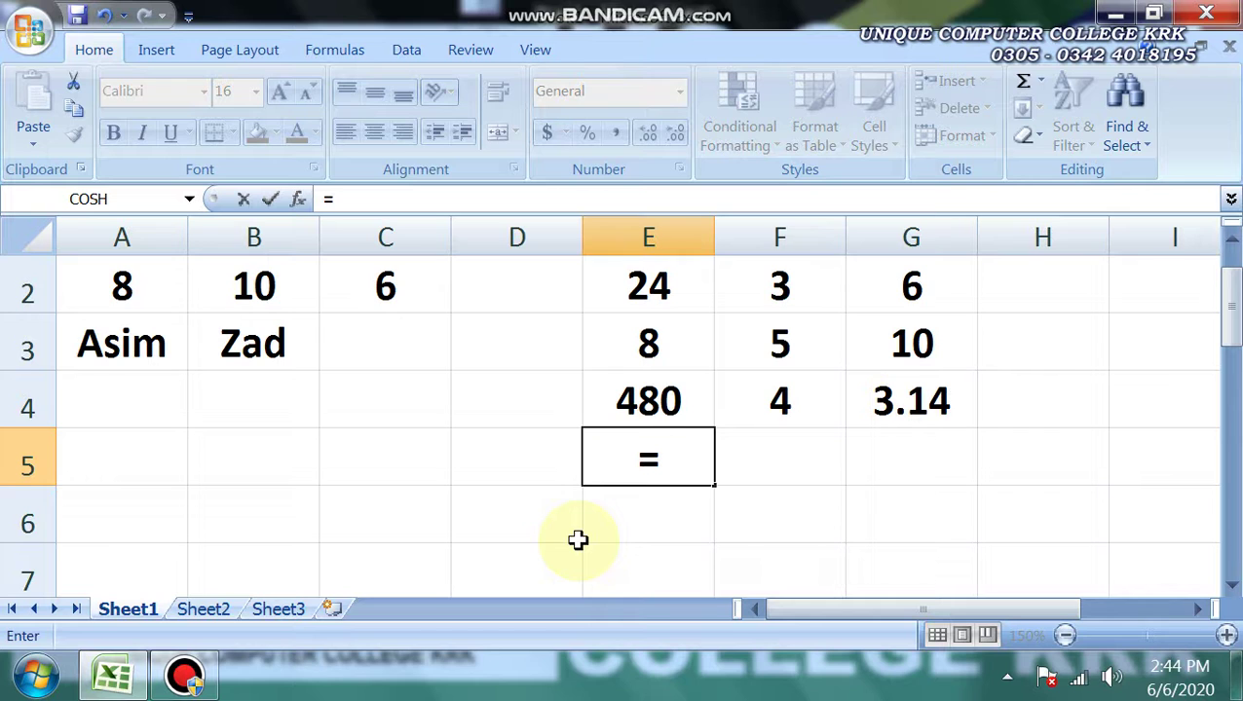
pyautogui.write('sqrt')
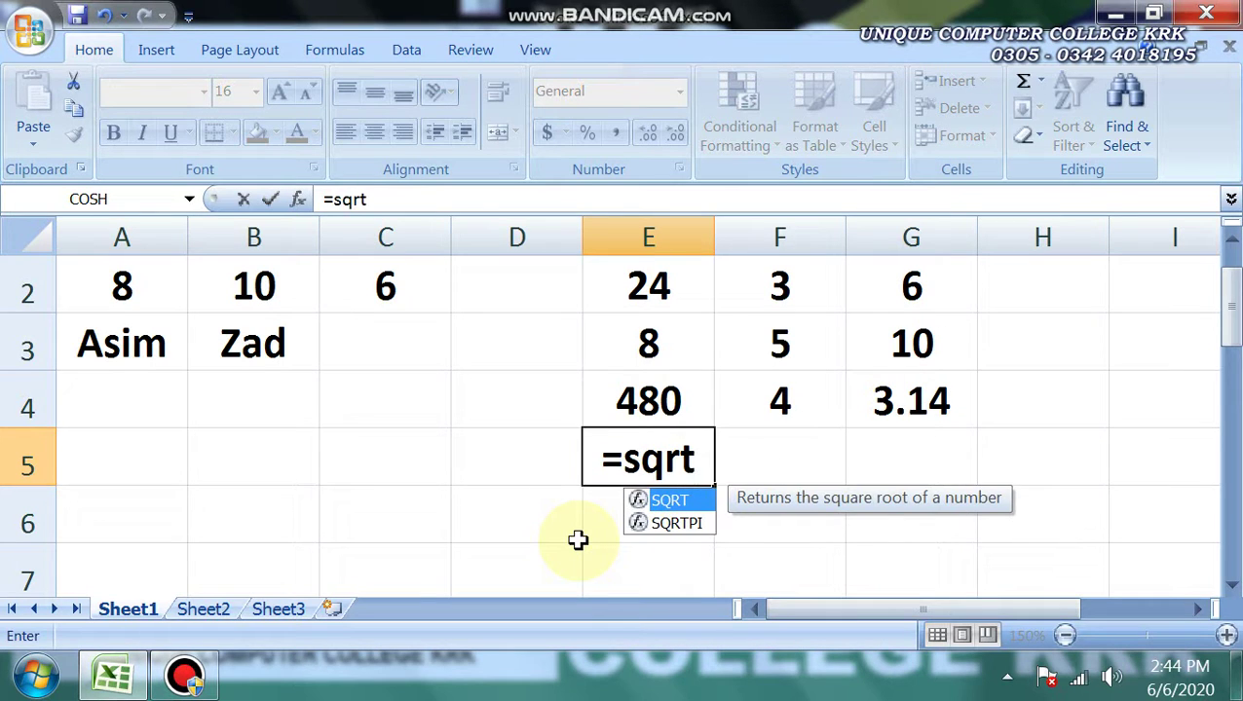
pyautogui.write('(')
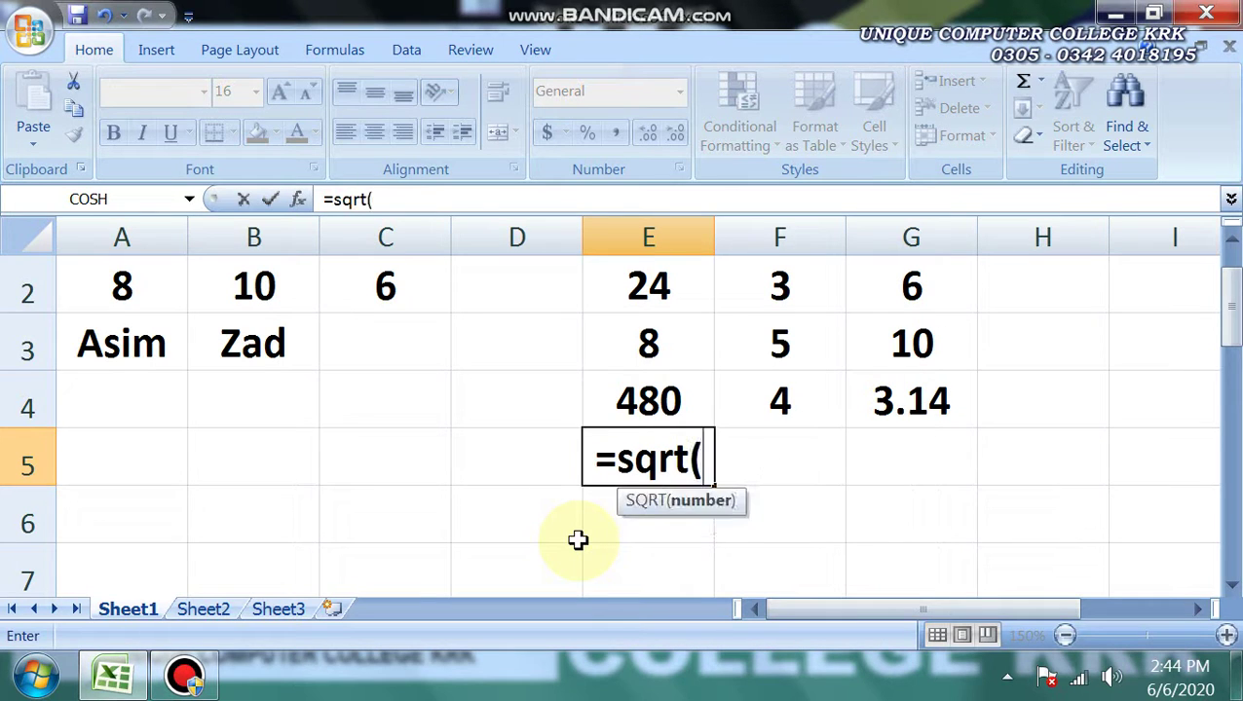
pyautogui.click(255, 298)
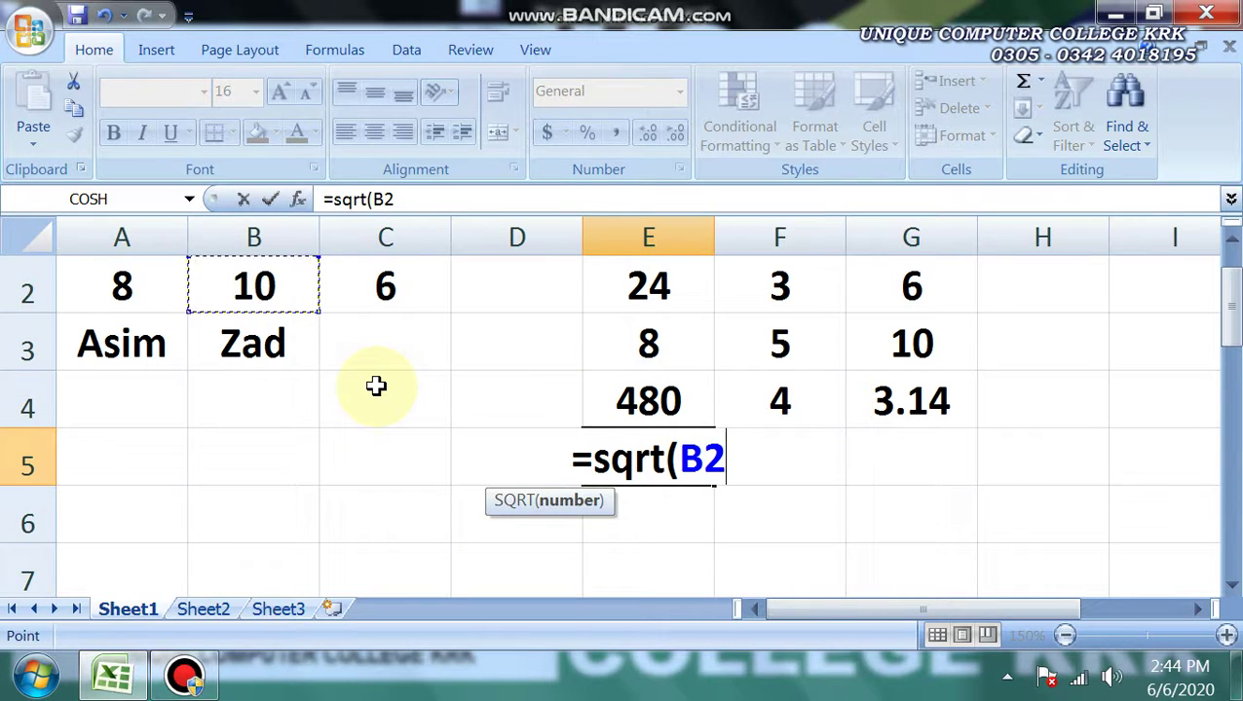
pyautogui.write(')')
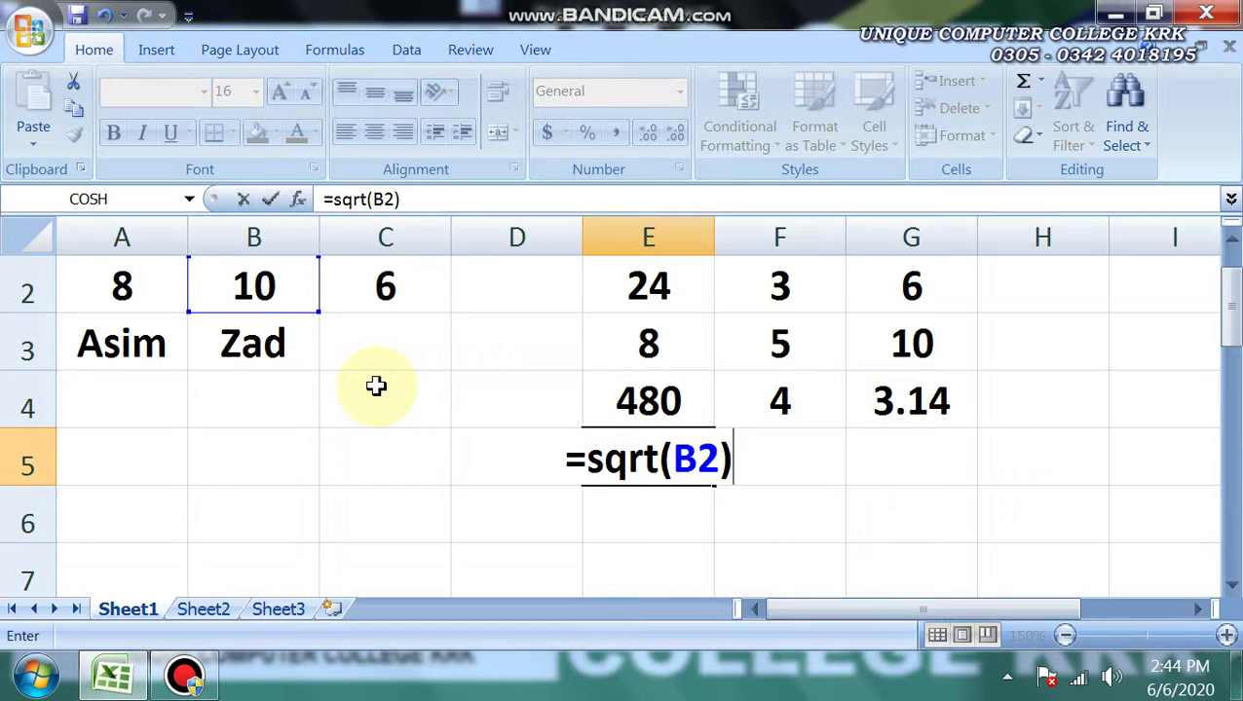
pyautogui.press('Return')
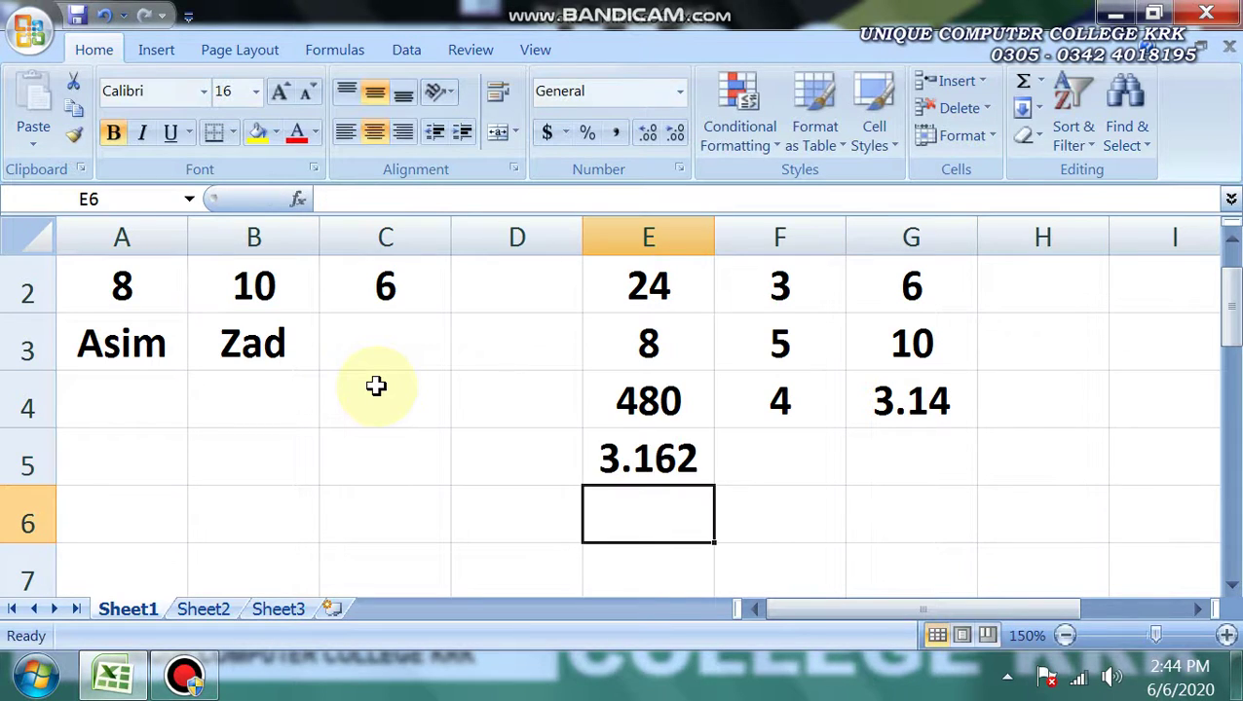
# Step: Reduce the display of the square root in cell E5 to two decimal places
pyautogui.click(638, 466)
pyautogui.click(672, 134)
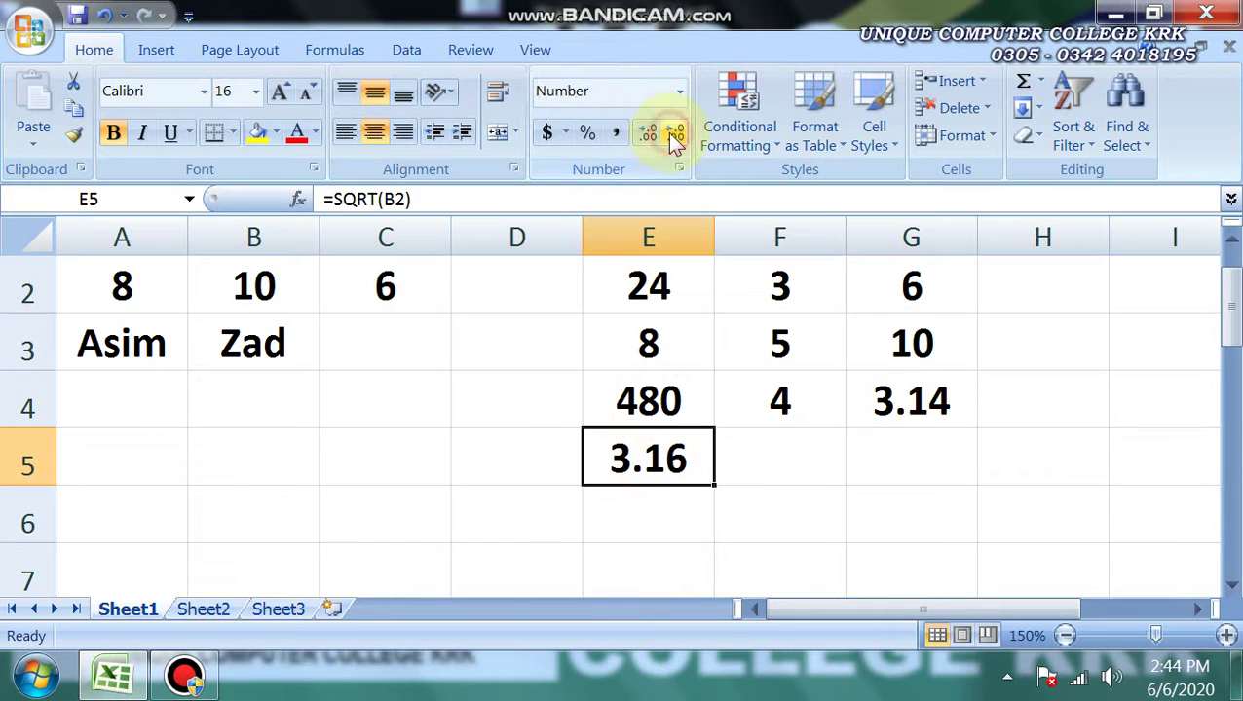
pyautogui.click(807, 462)
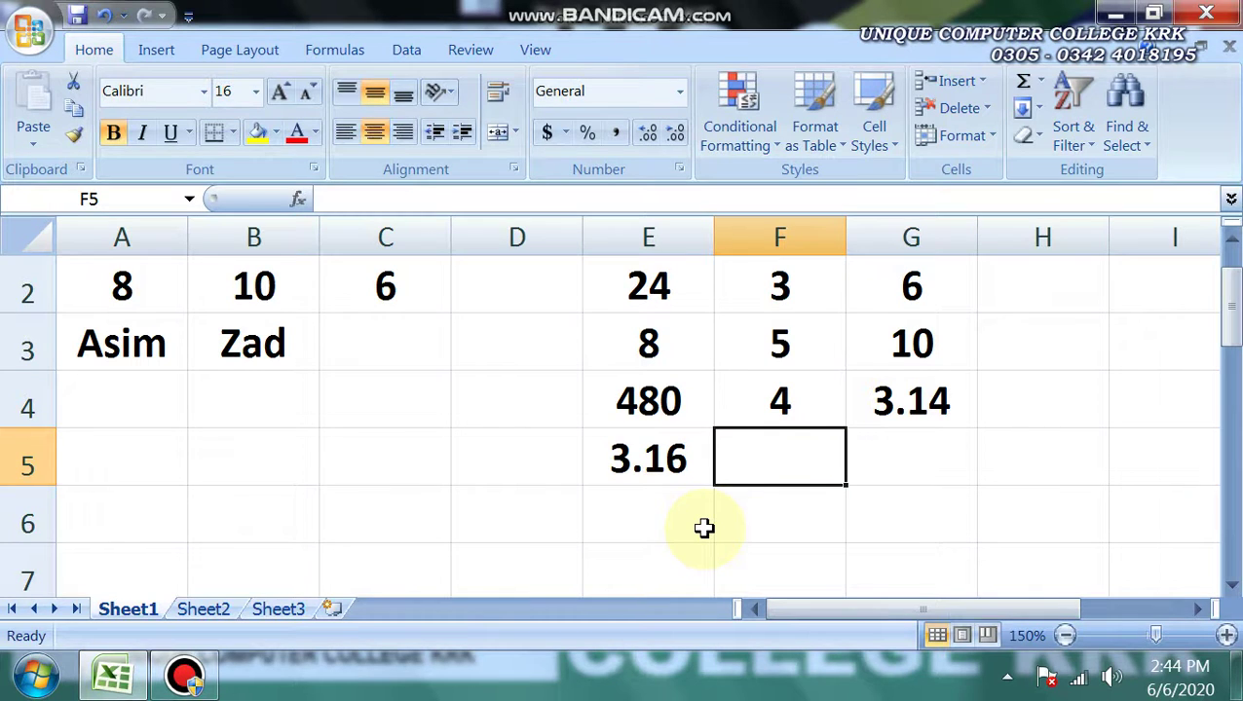
# Step: Enter the formula =TODAY() in cell F5
pyautogui.write('=')
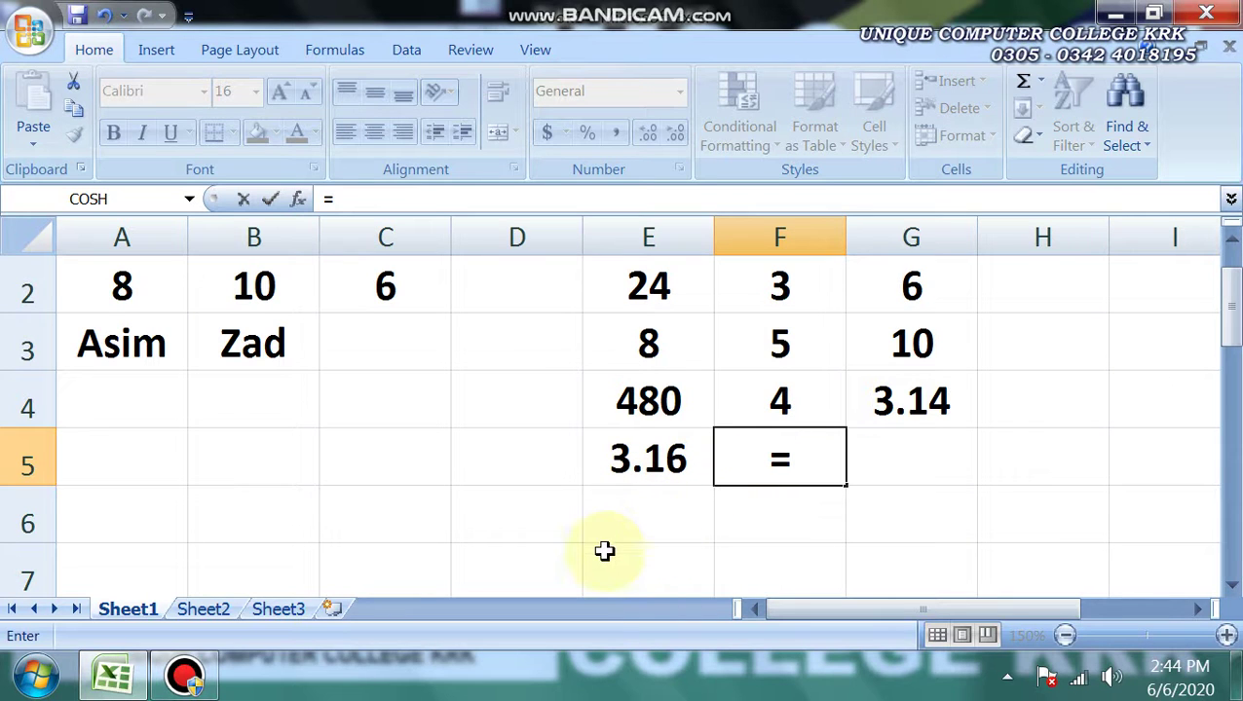
pyautogui.write('toda')
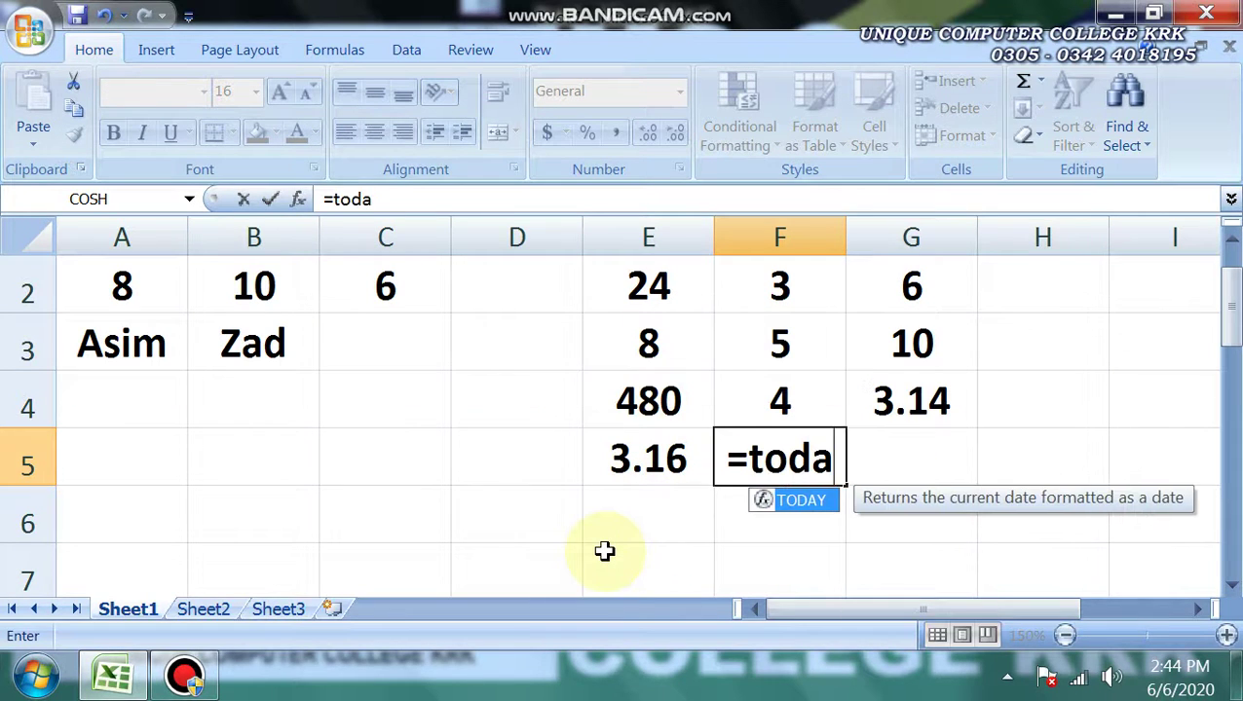
pyautogui.write('y(')
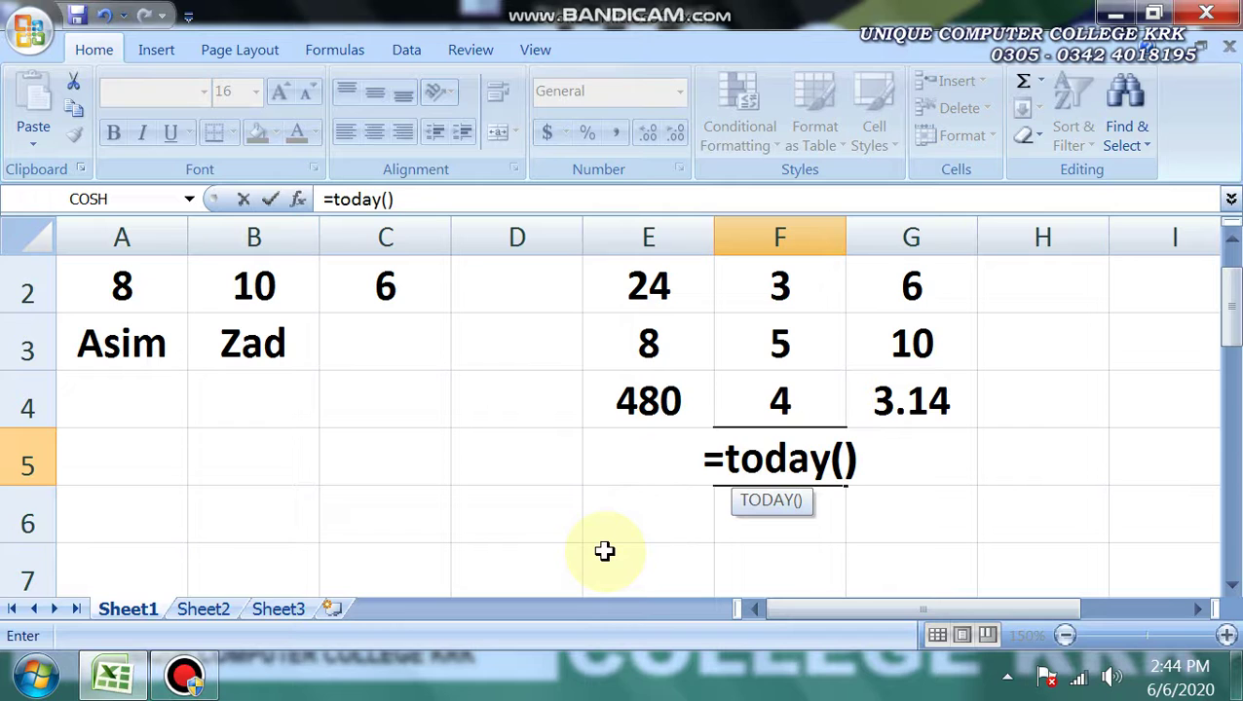
pyautogui.press('Return')
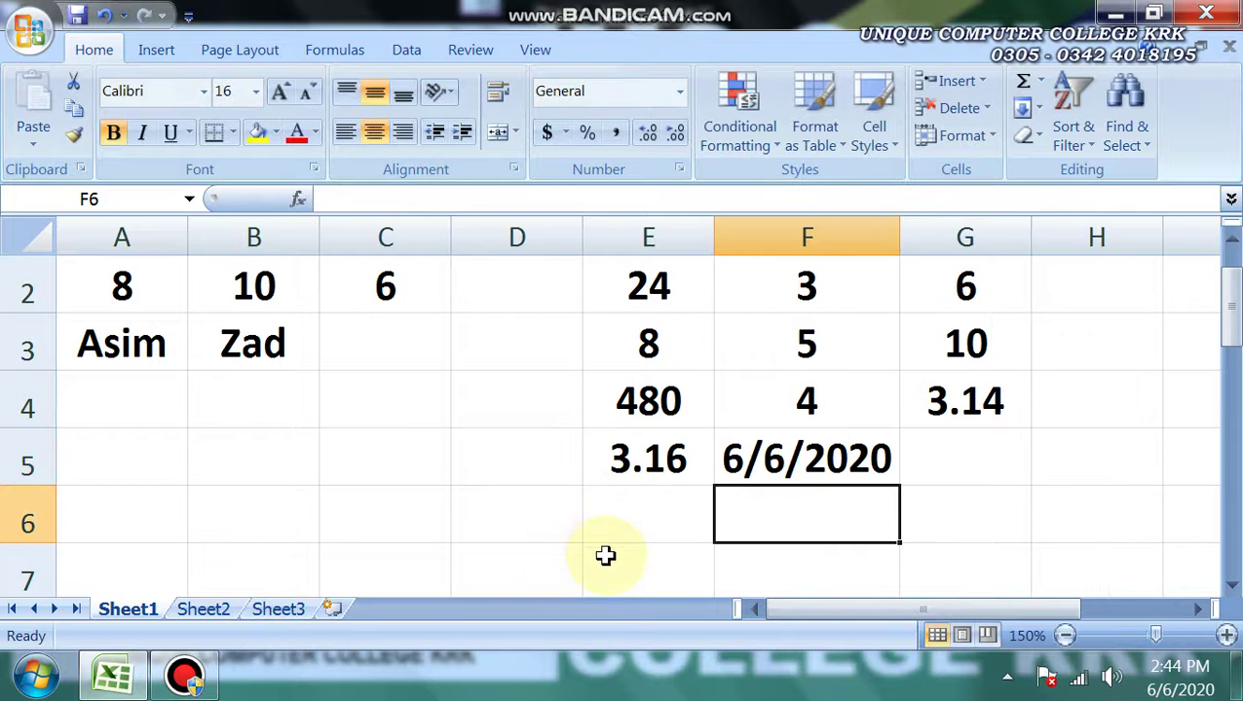
# Step: Change the number format of the date in F5 to the 14-Mar-01 date type
pyautogui.click(729, 478)
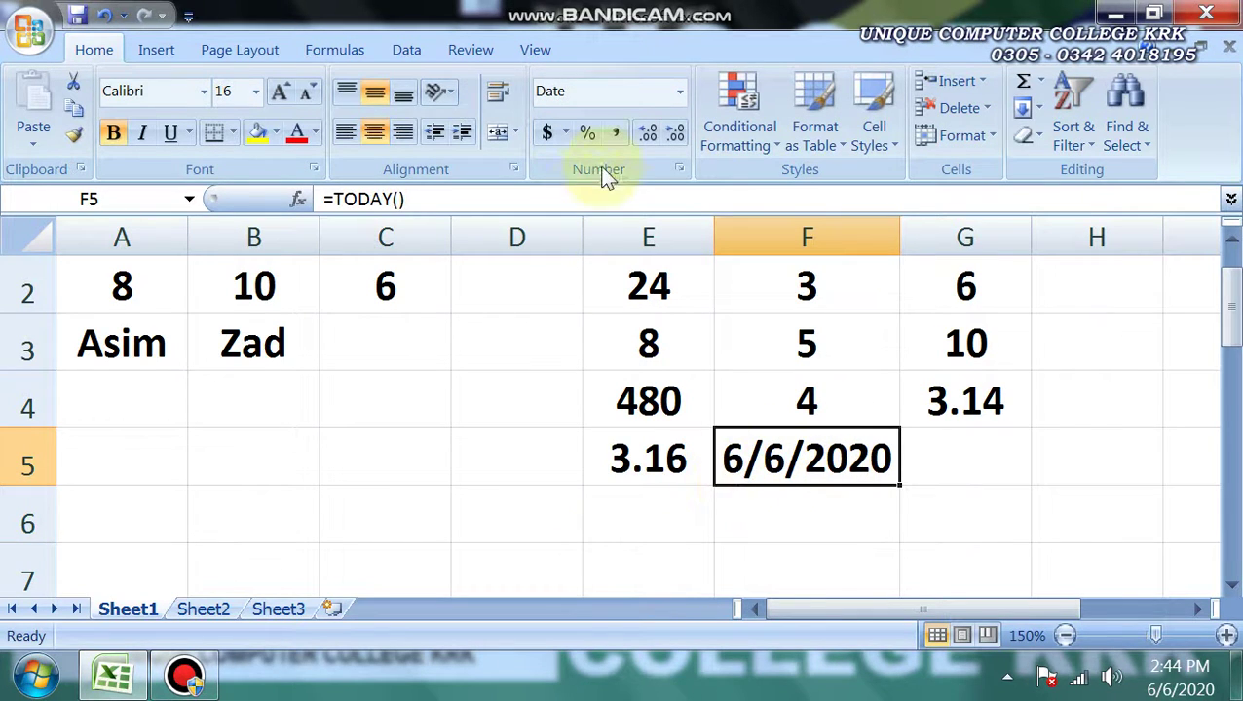
pyautogui.click(678, 172)
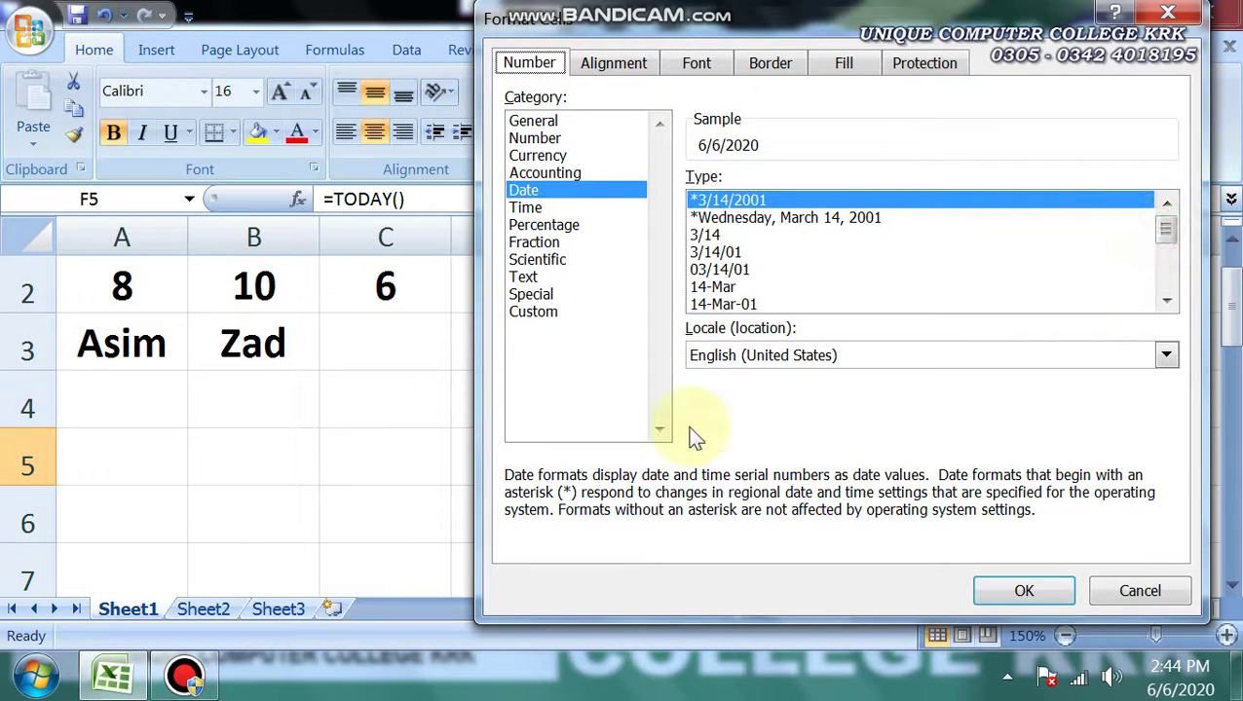
pyautogui.click(187, 676)
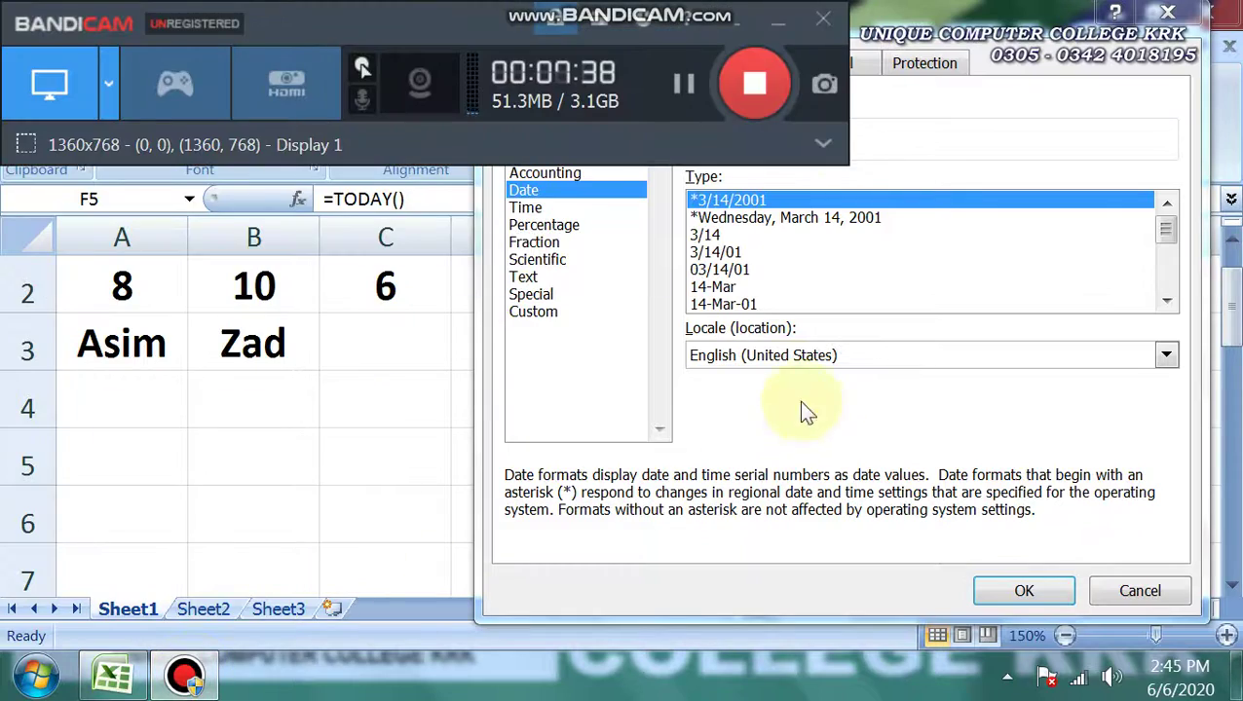
pyautogui.click(782, 24)
pyautogui.moveTo(798, 34); pyautogui.dragTo(692, 50)
pyautogui.click(608, 329)
pyautogui.press('Return')
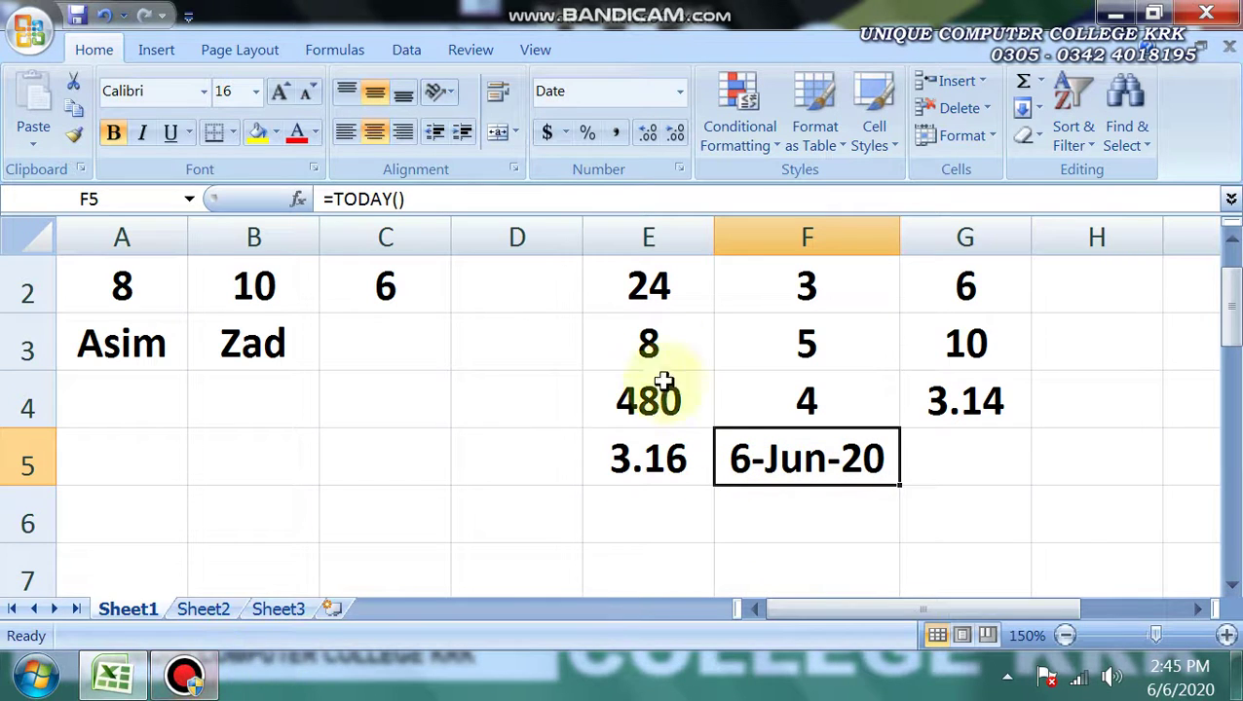
# Step: Check the percentage example in the desktop formula notes and enter 800 in cell B6
pyautogui.click(115, 679)
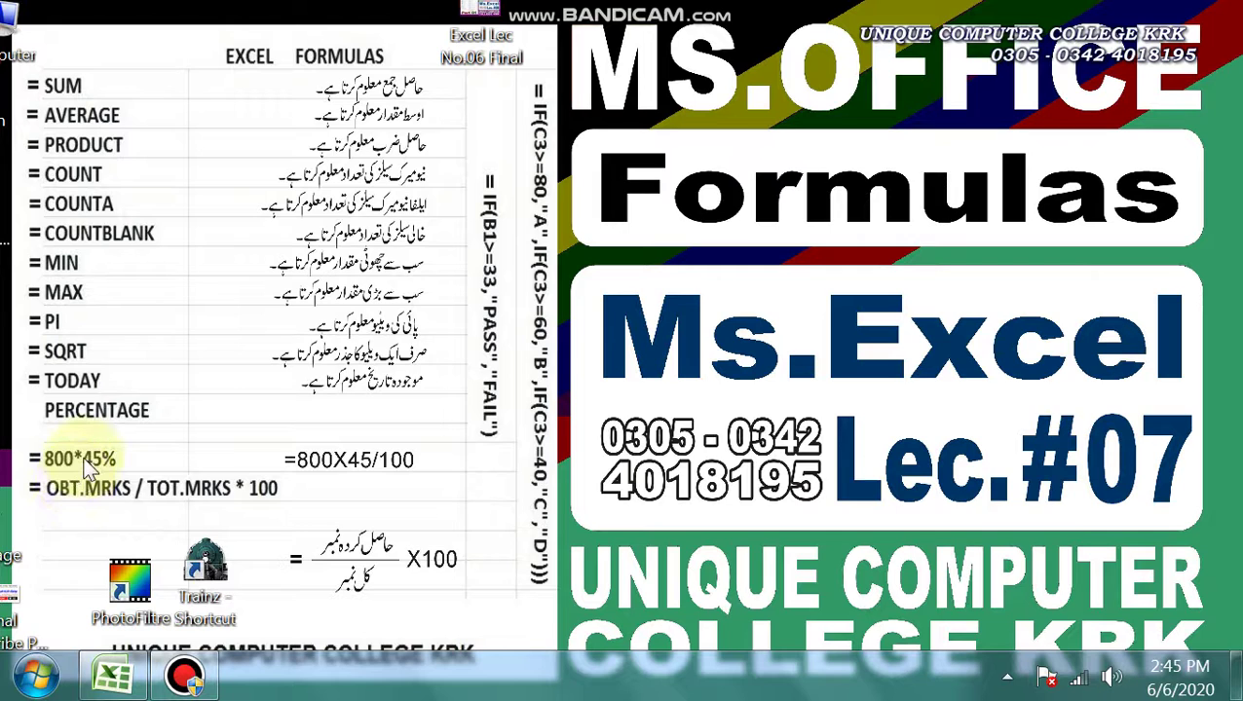
pyautogui.click(125, 685)
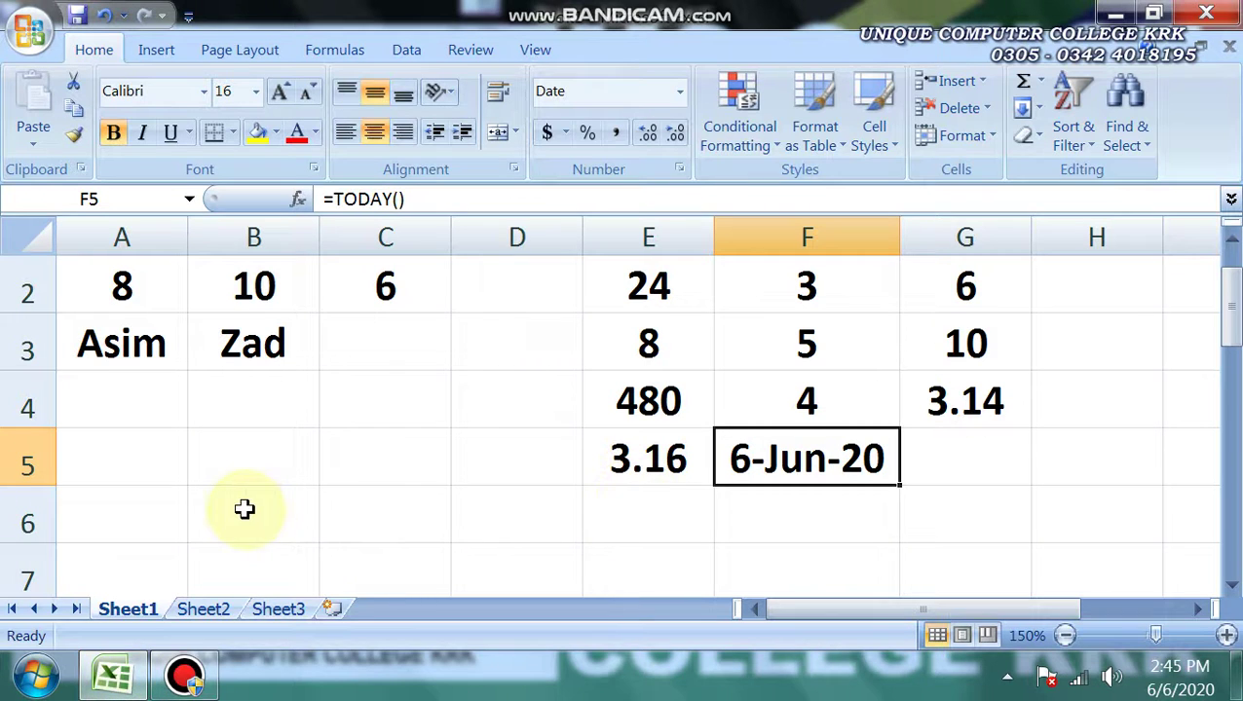
pyautogui.click(188, 679)
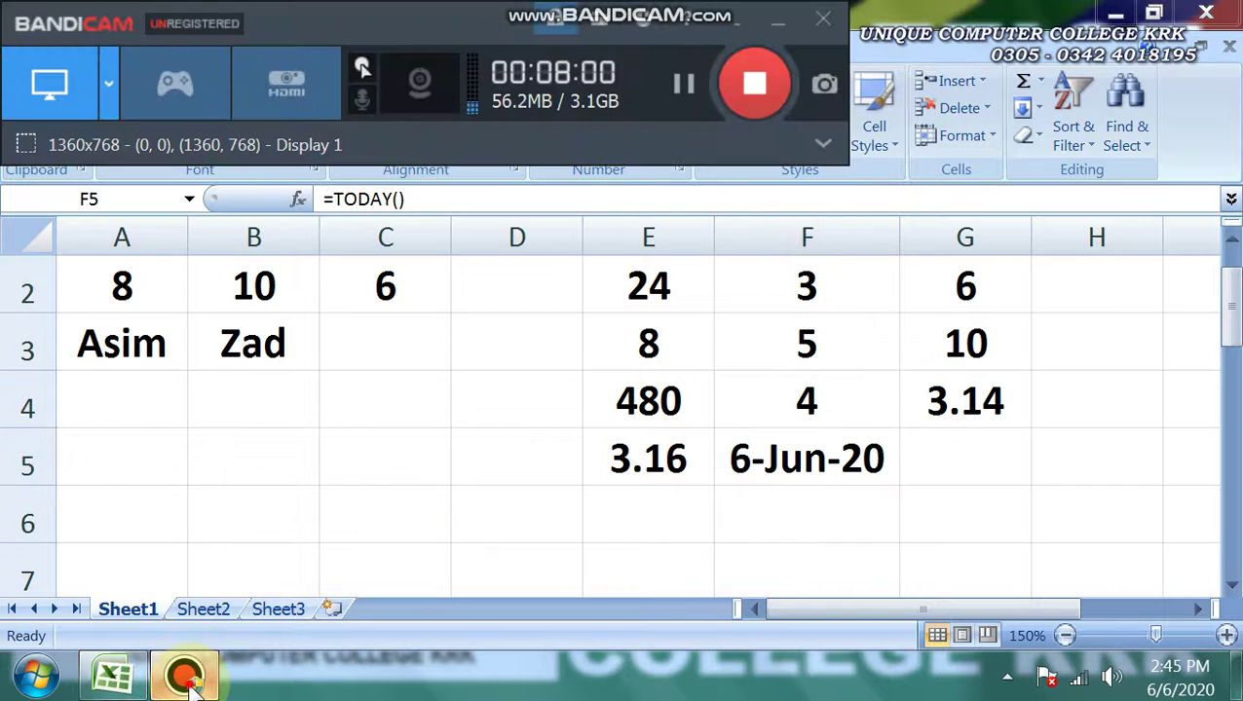
pyautogui.click(188, 682)
pyautogui.click(247, 539)
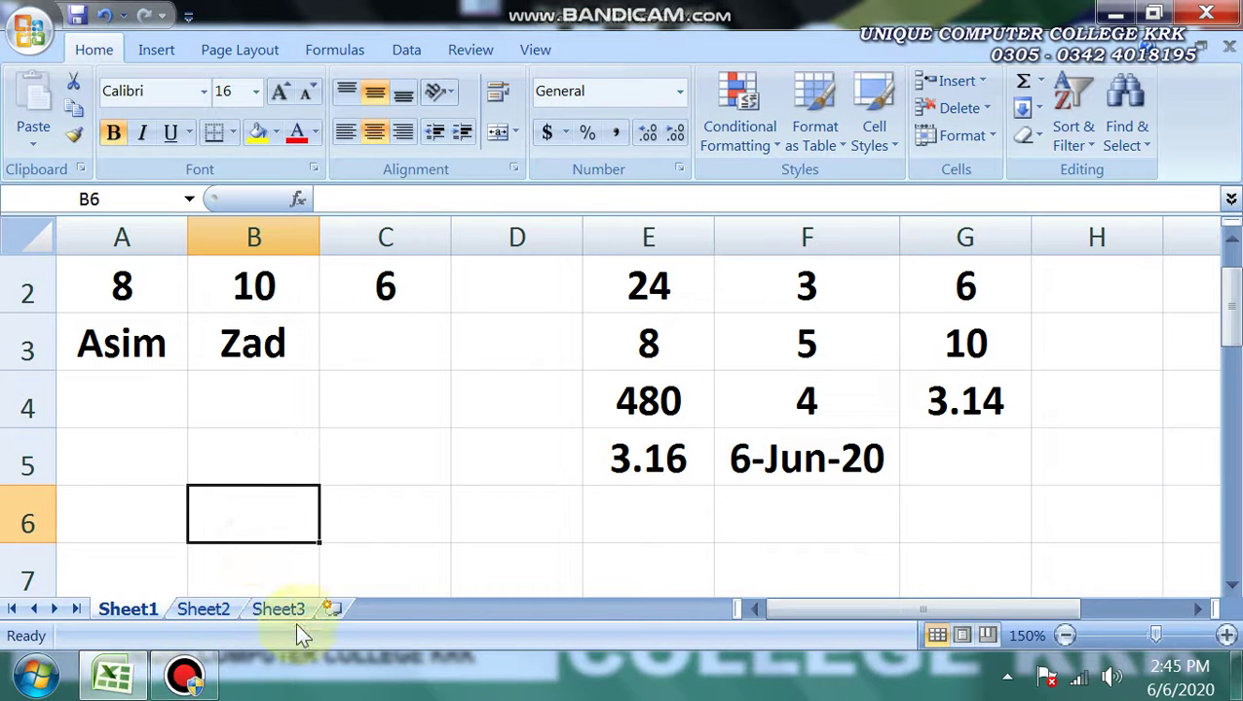
pyautogui.write('800')
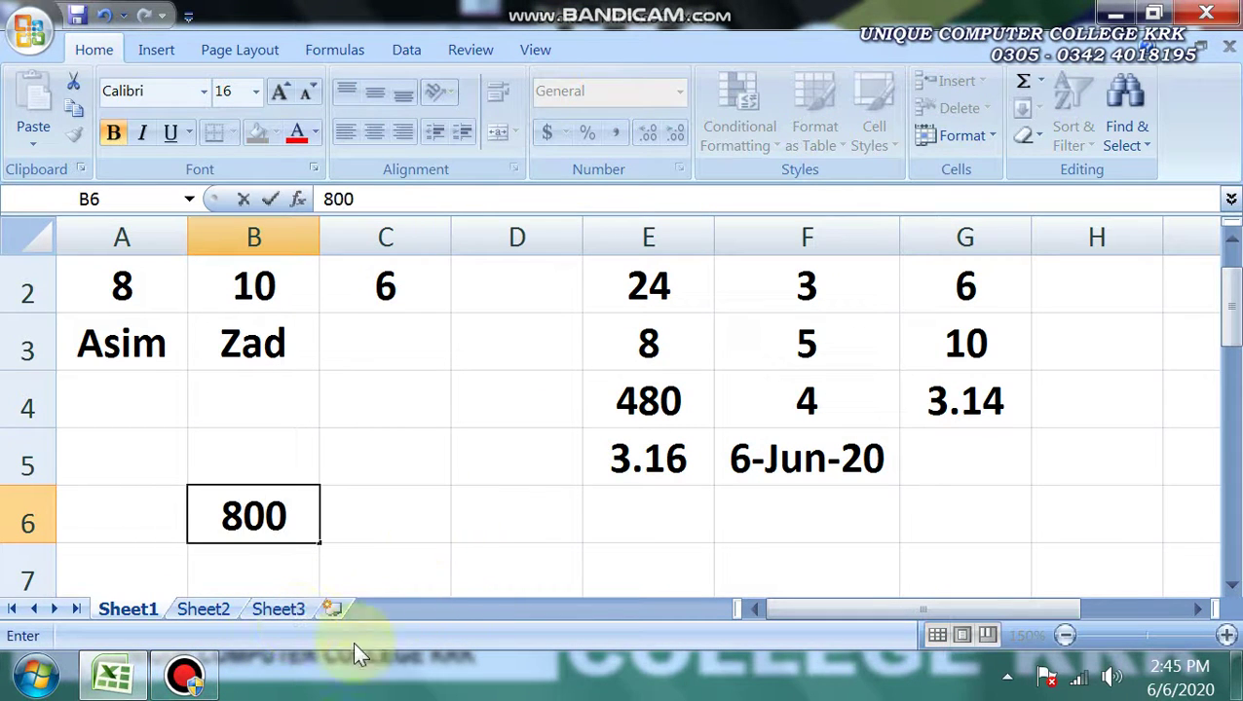
pyautogui.click(346, 548)
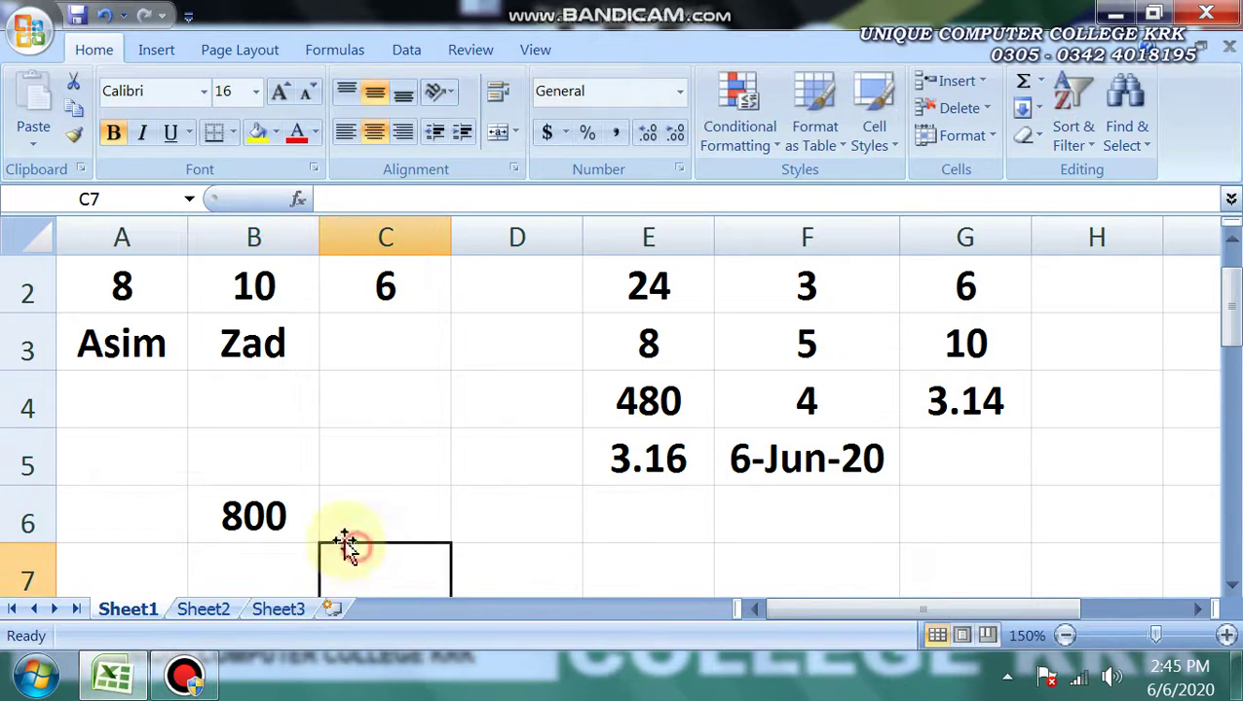
# Step: Enter 45% in cell D6, leaving C6 empty between it and the 800
pyautogui.click(113, 675)
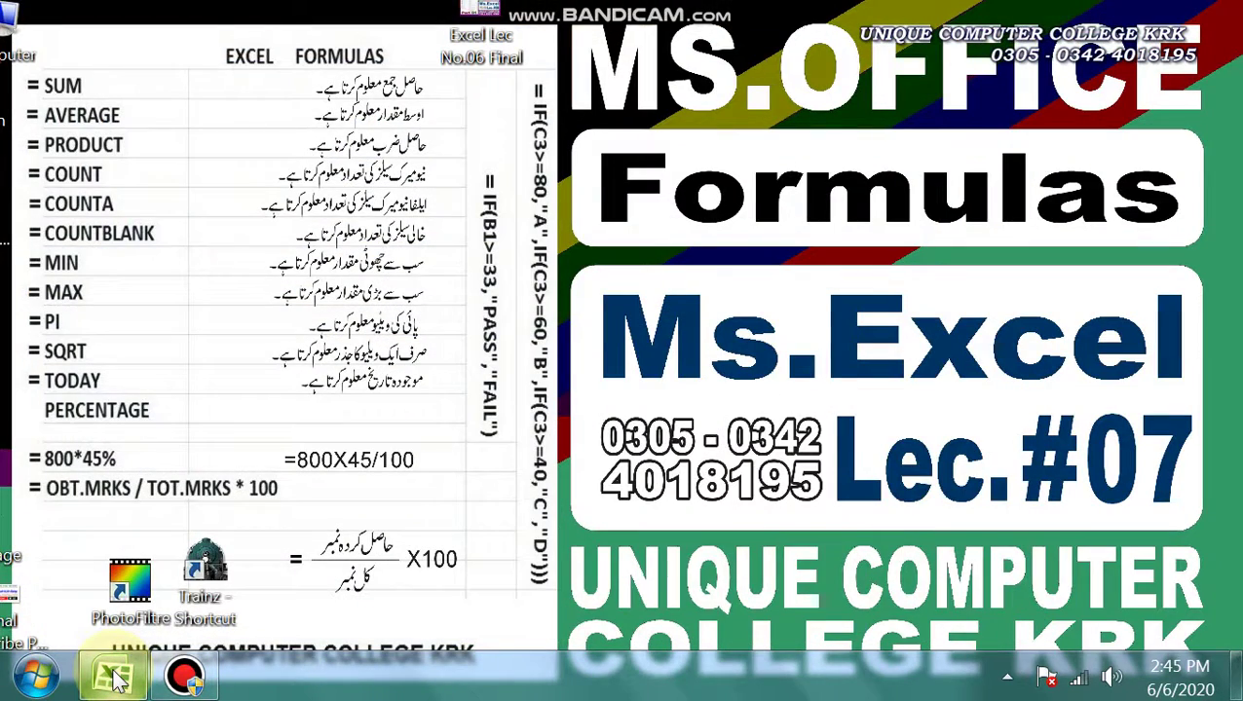
pyautogui.click(113, 675)
pyautogui.click(352, 515)
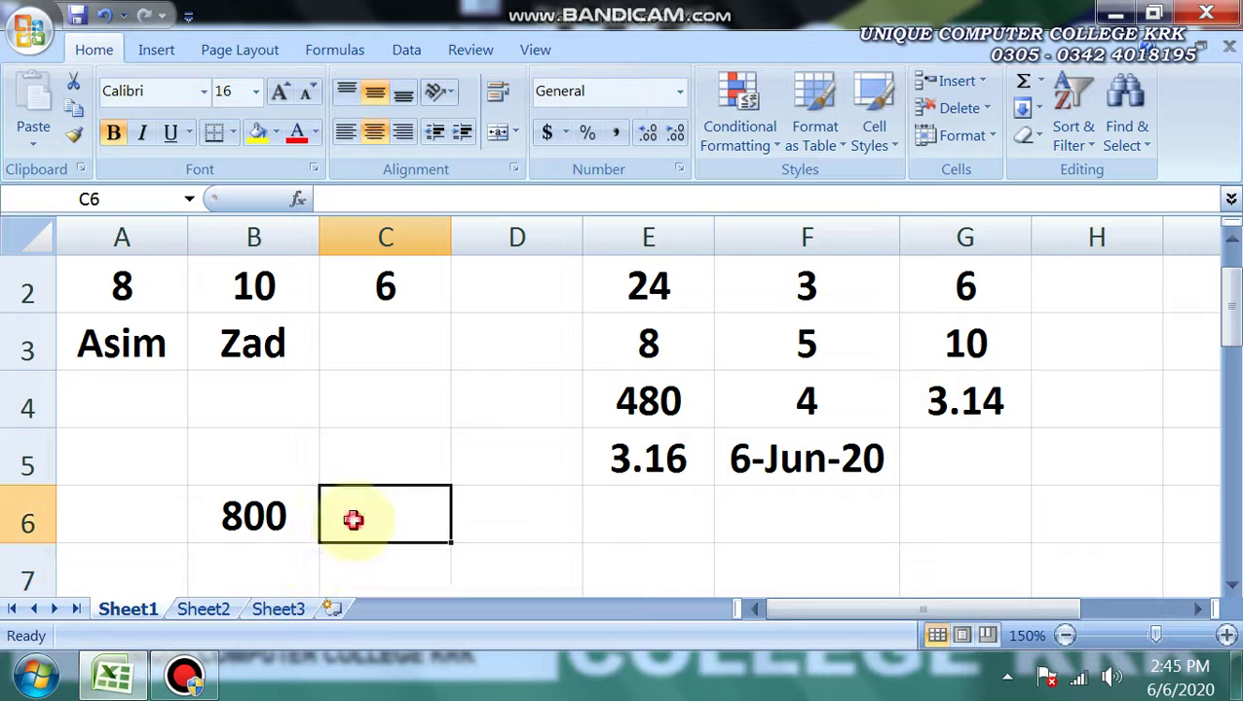
pyautogui.click(297, 530)
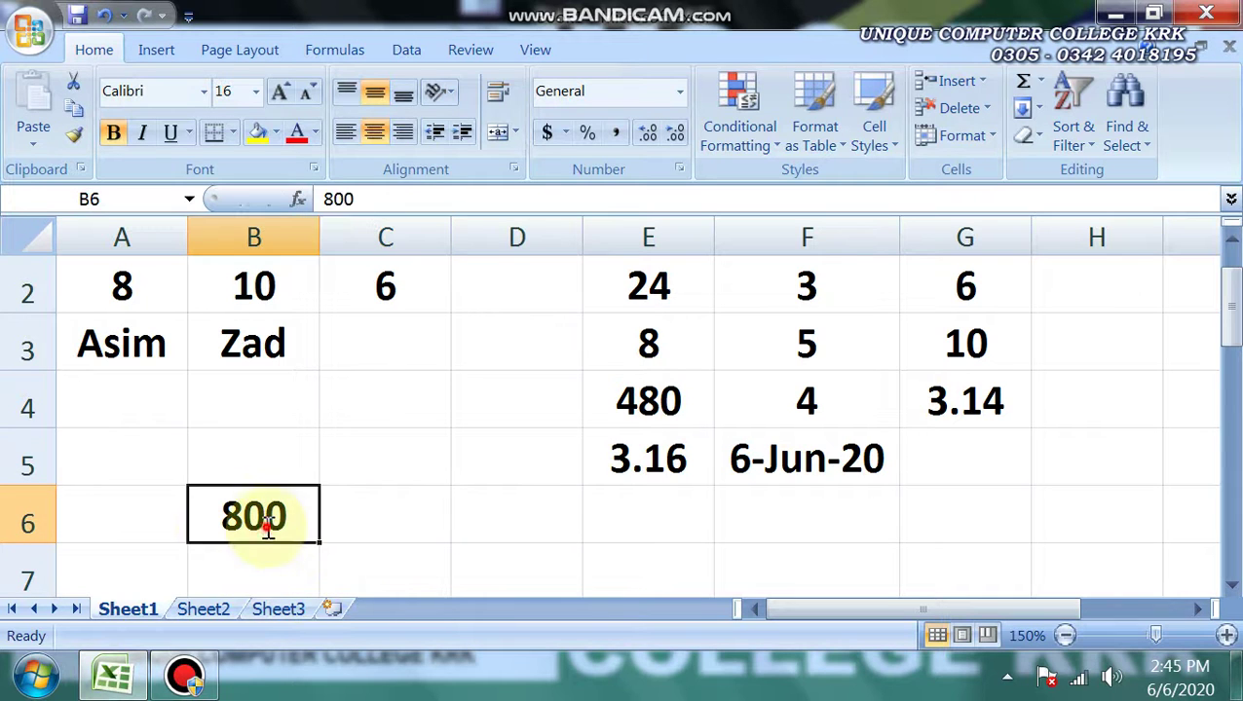
pyautogui.click(537, 523)
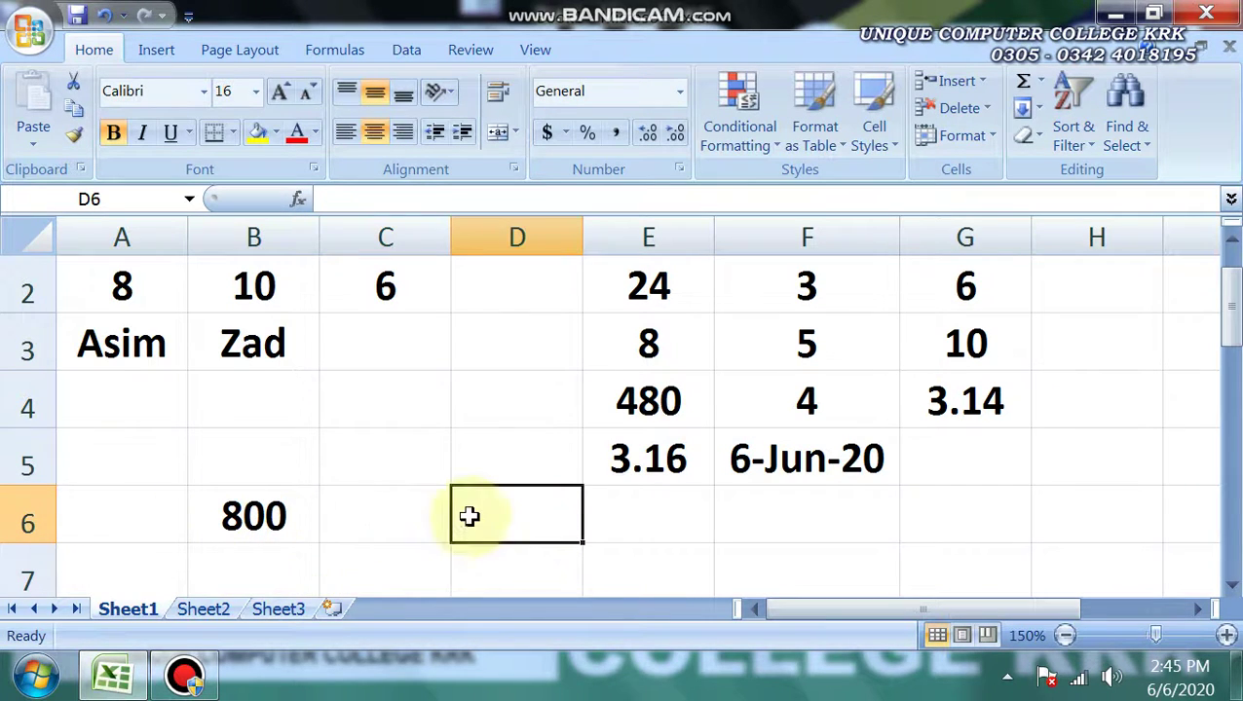
pyautogui.click(370, 518)
pyautogui.click(511, 537)
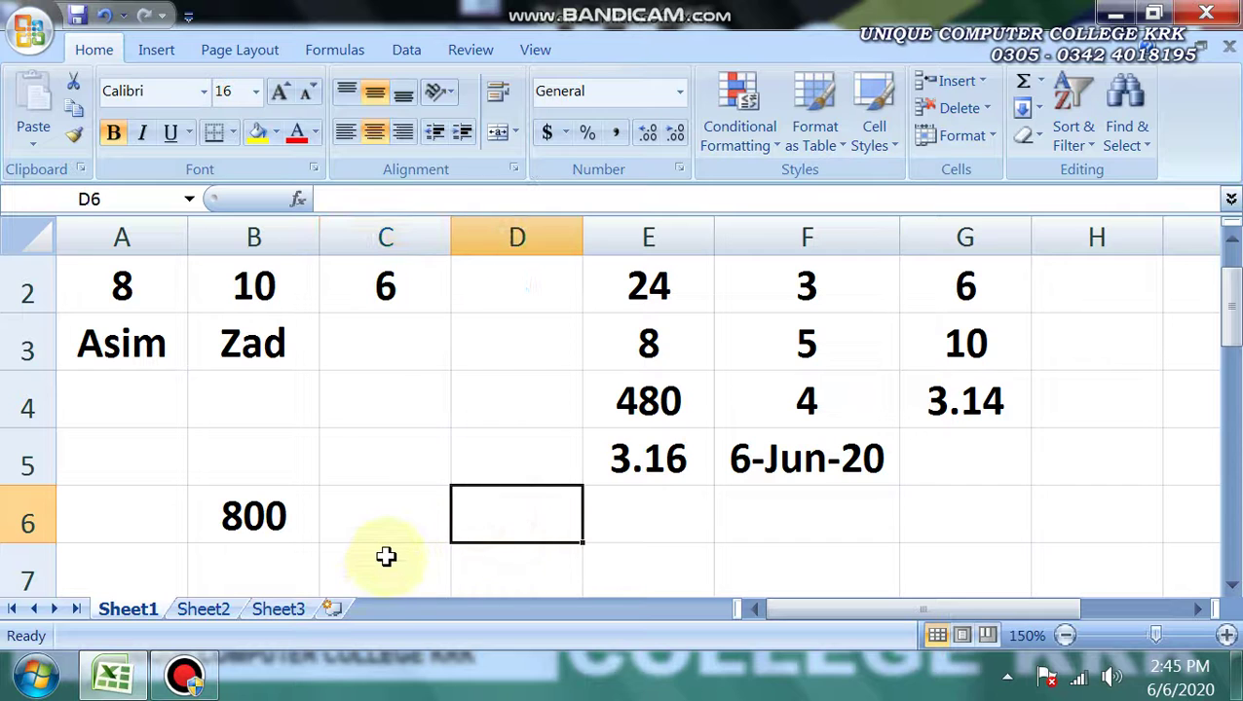
pyautogui.write('45')
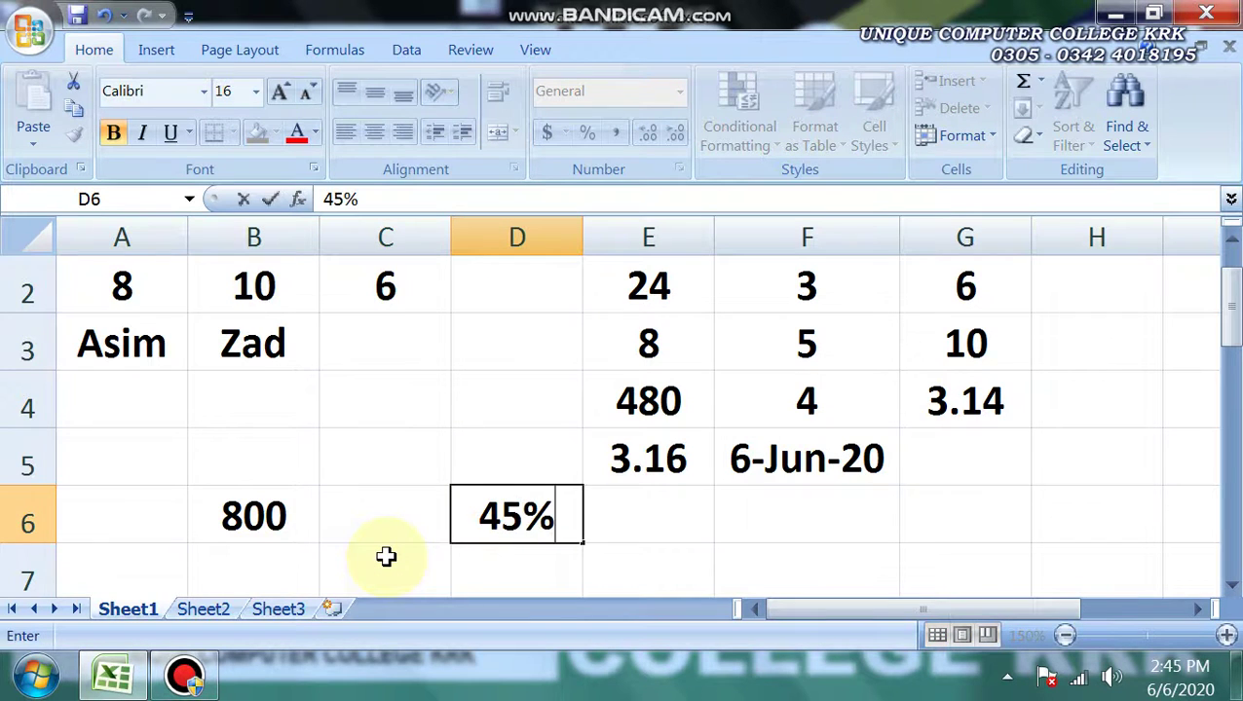
pyautogui.press('Return')
# Step: Enter the formula =B6*D6 in cell B8 to calculate 45% of 800
pyautogui.press('Down')
pyautogui.press('Left')
pyautogui.press('Left')
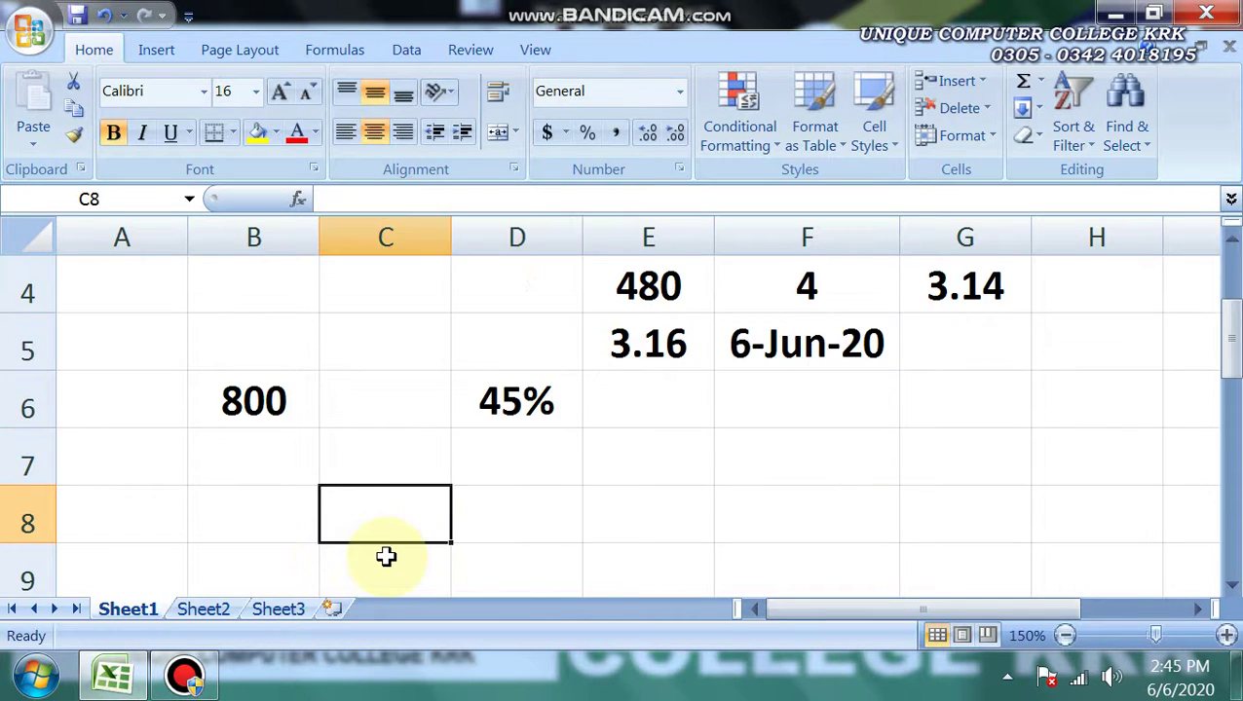
pyautogui.write('=')
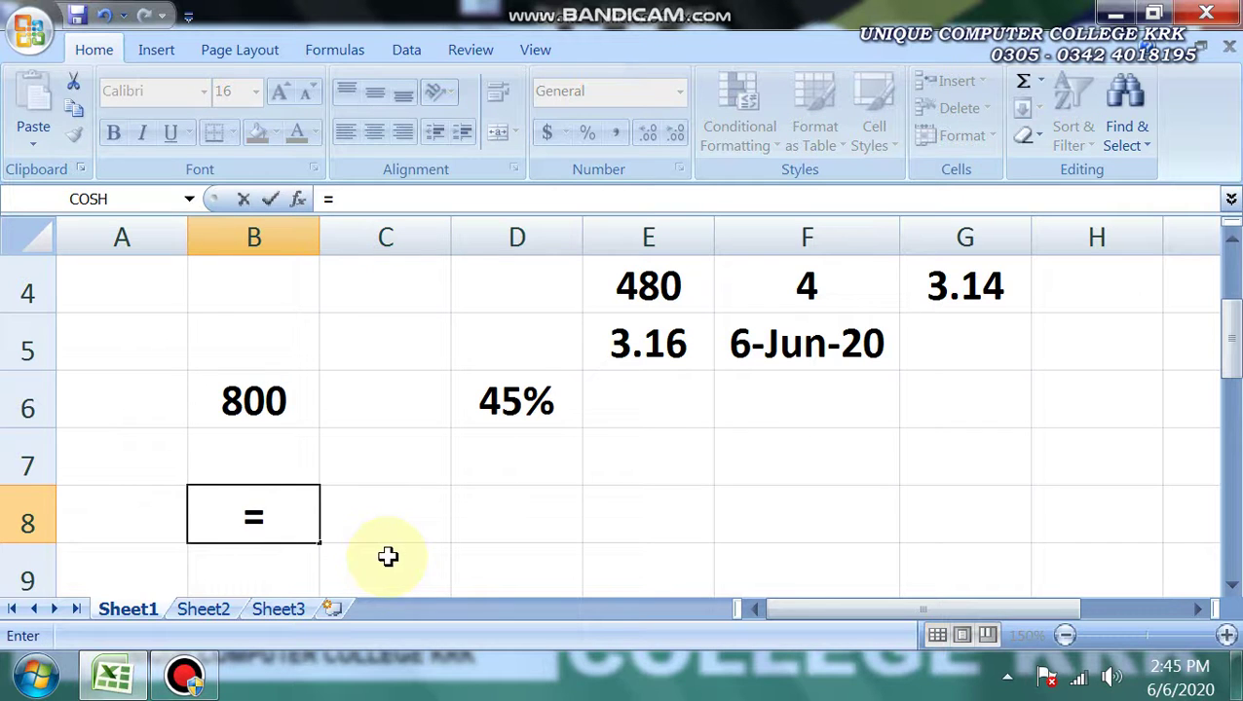
pyautogui.click(236, 399)
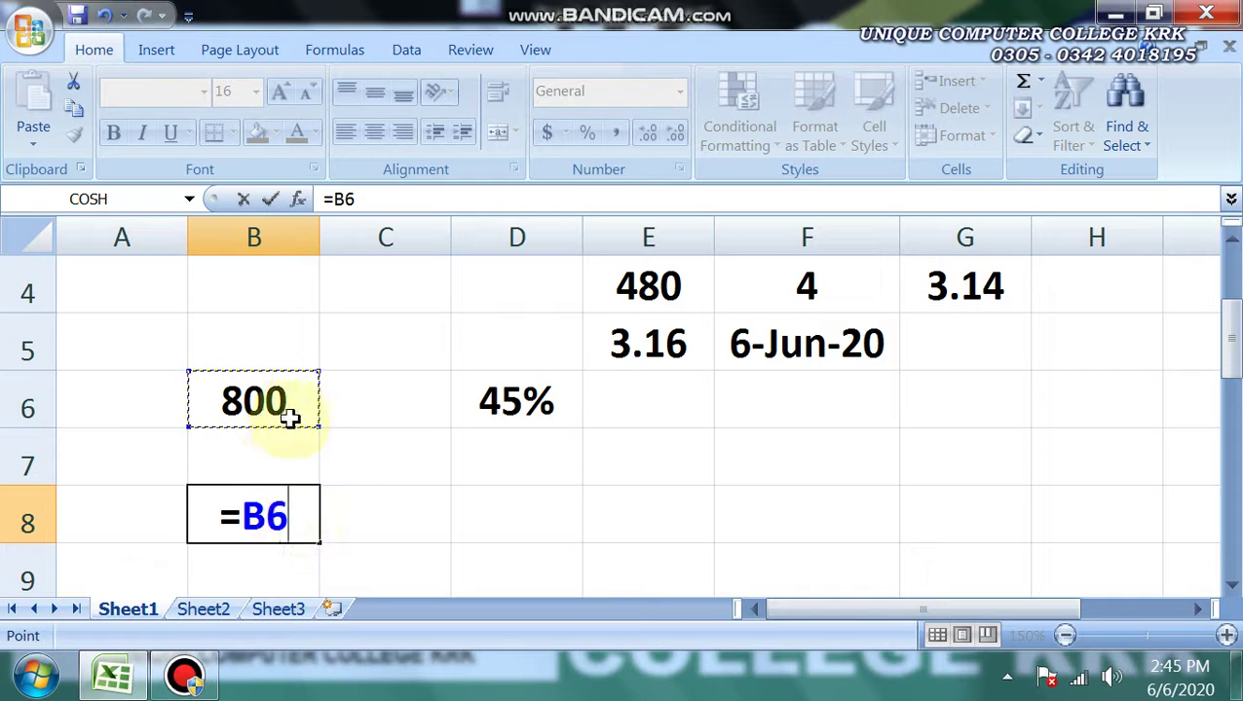
pyautogui.write('*')
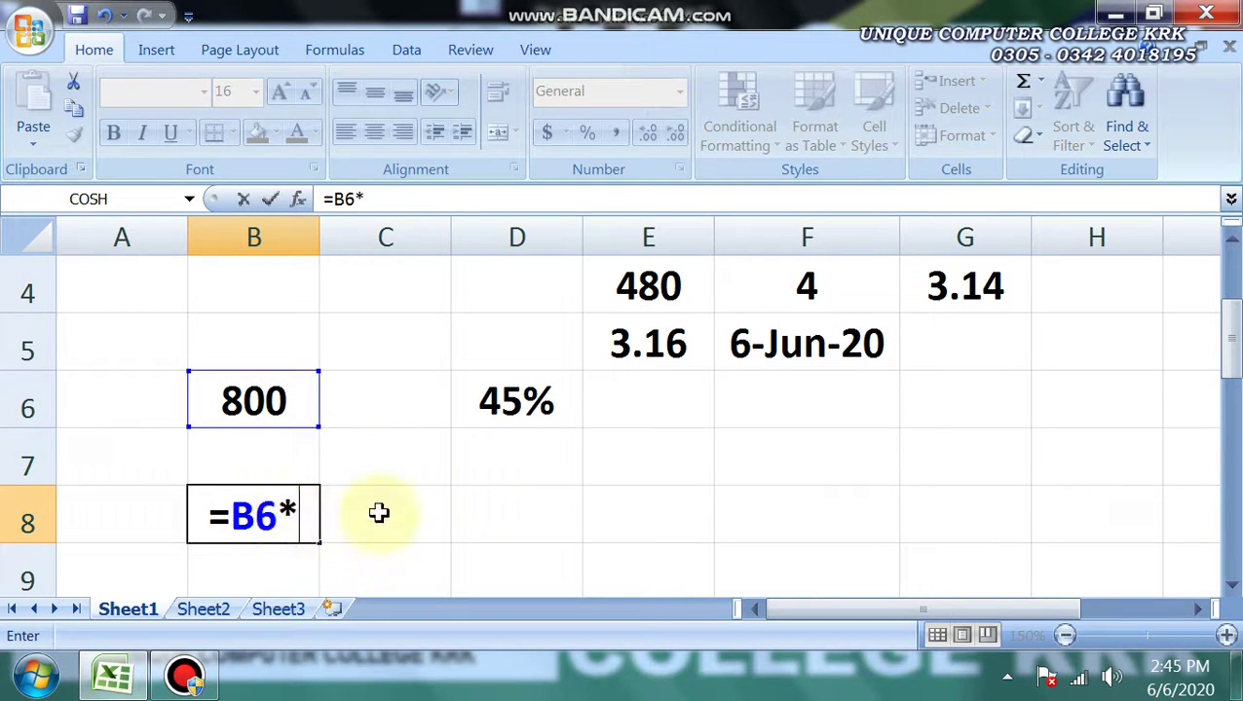
pyautogui.click(518, 405)
pyautogui.press('Return')
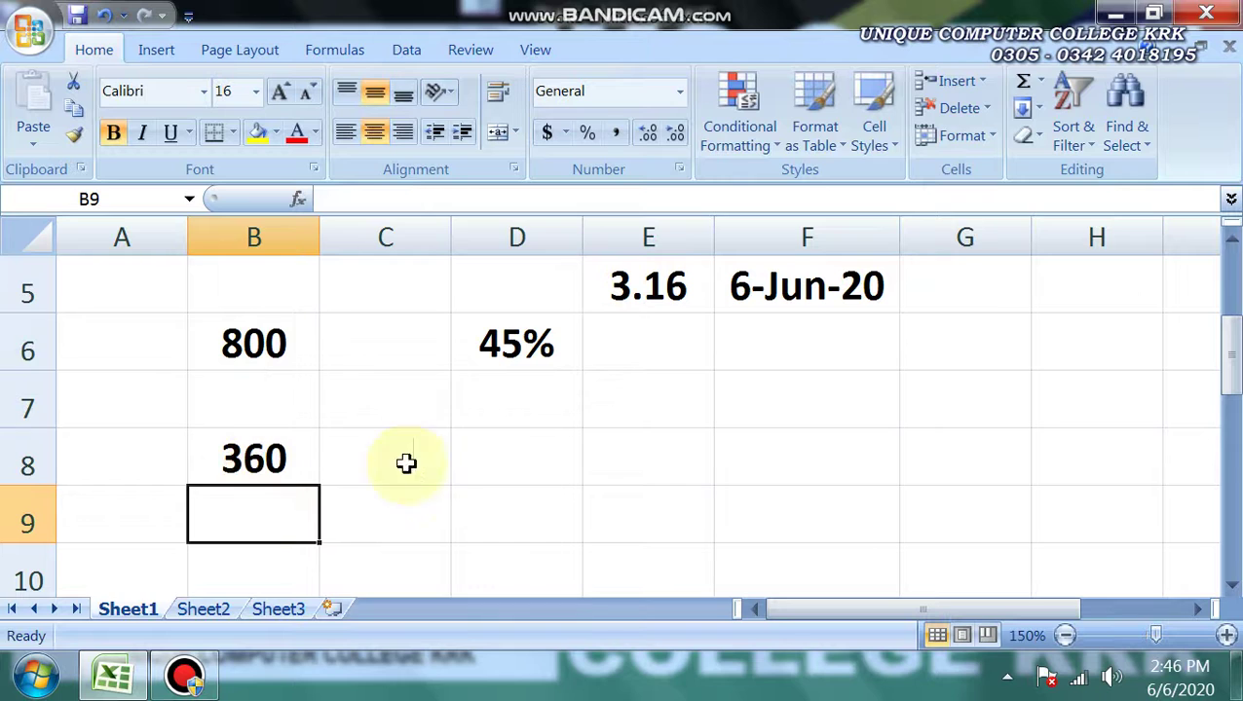
# Step: Enter 25% in cell D7 and the formula =B6*D7 in cell B9
pyautogui.click(496, 415)
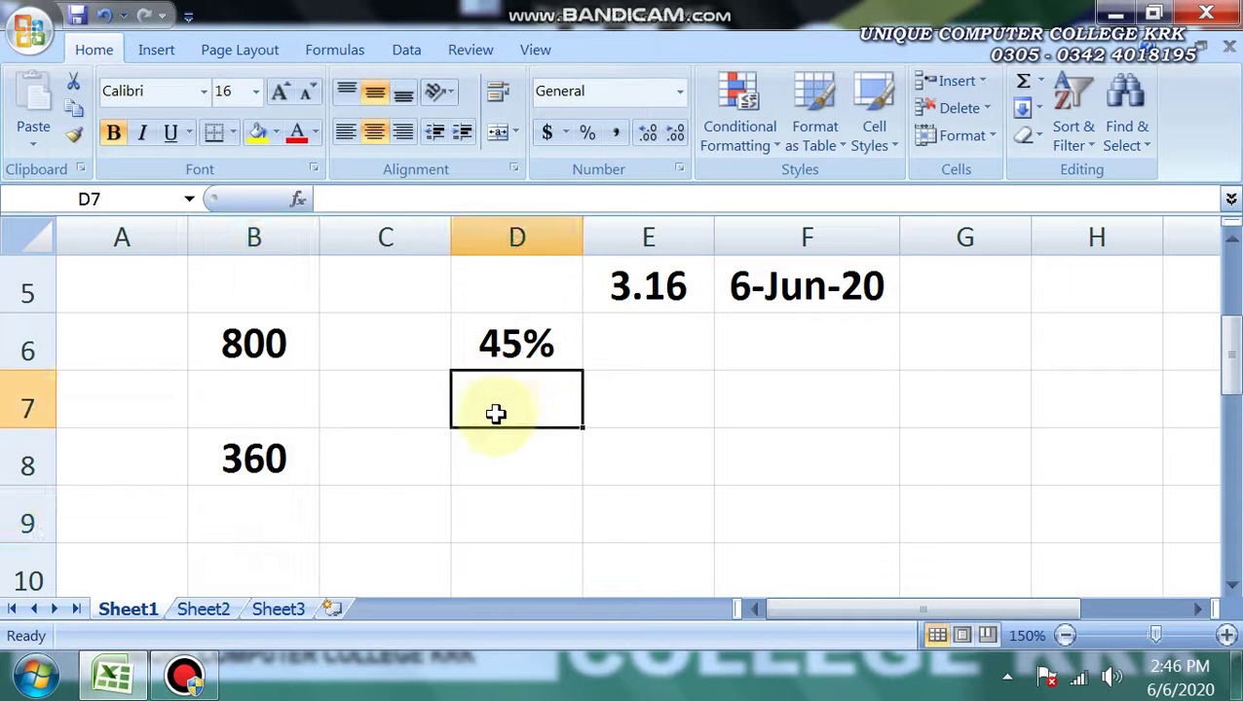
pyautogui.write('25')
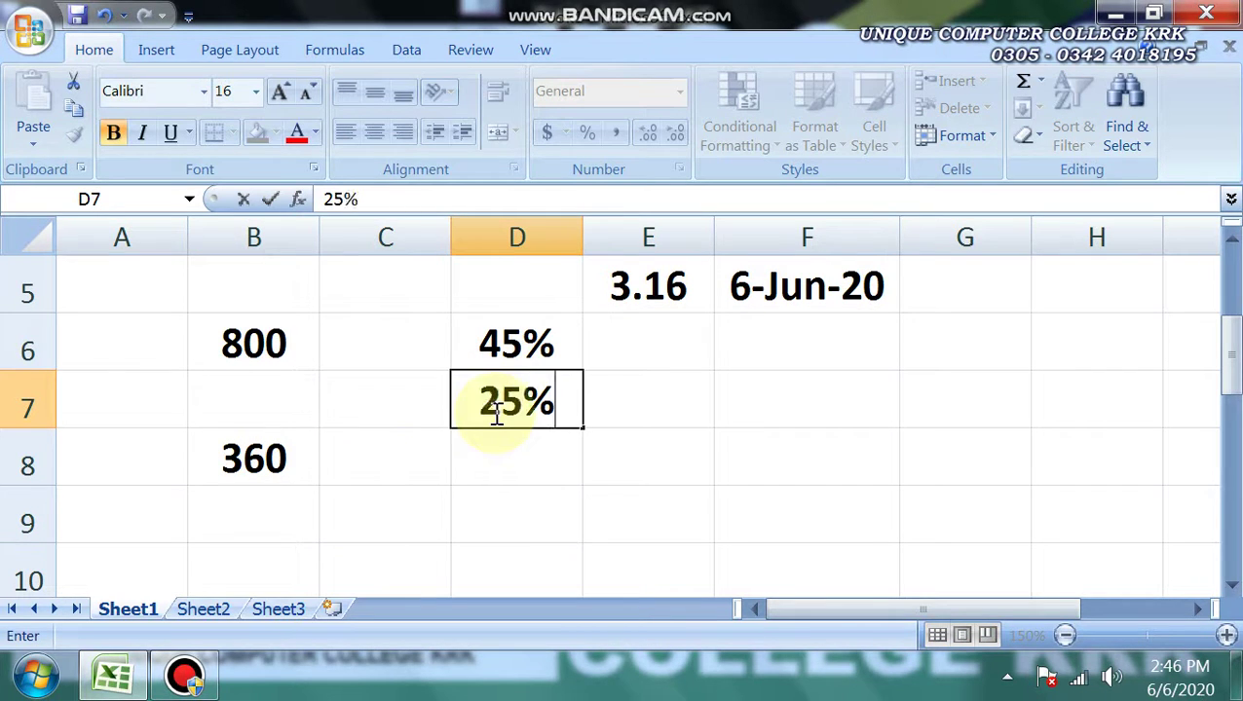
pyautogui.click(253, 513)
pyautogui.write('=')
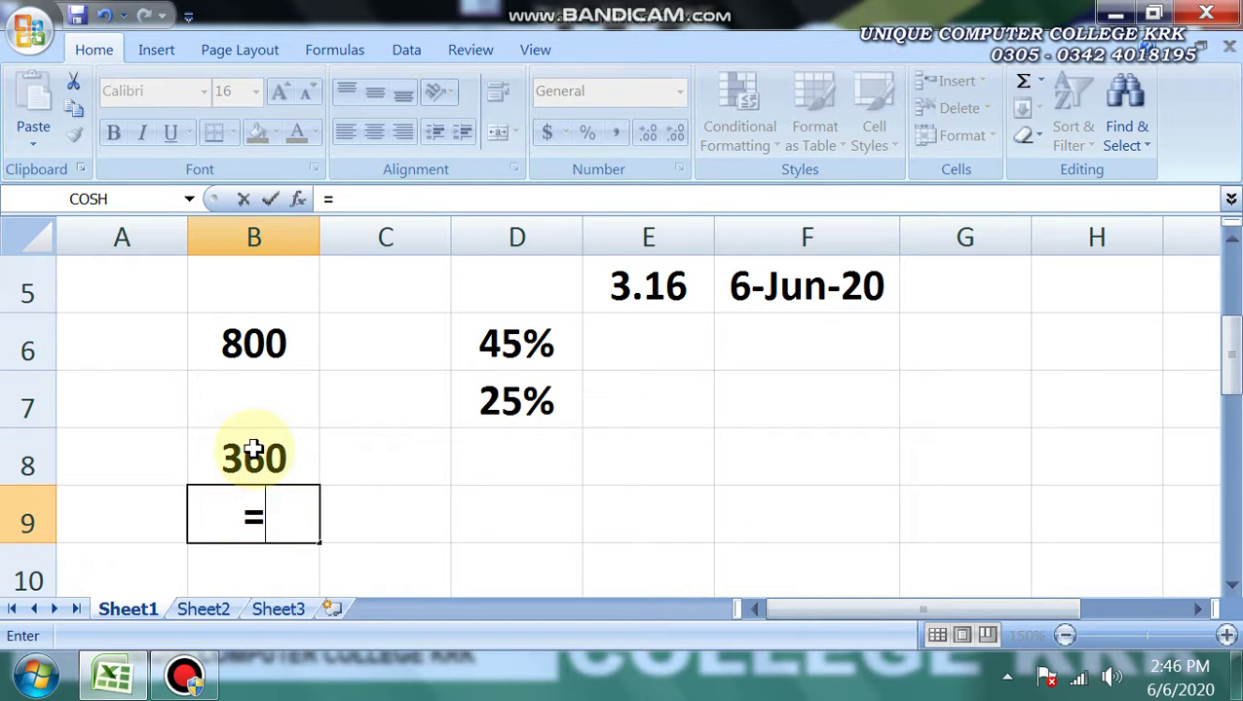
pyautogui.click(240, 341)
pyautogui.write('*')
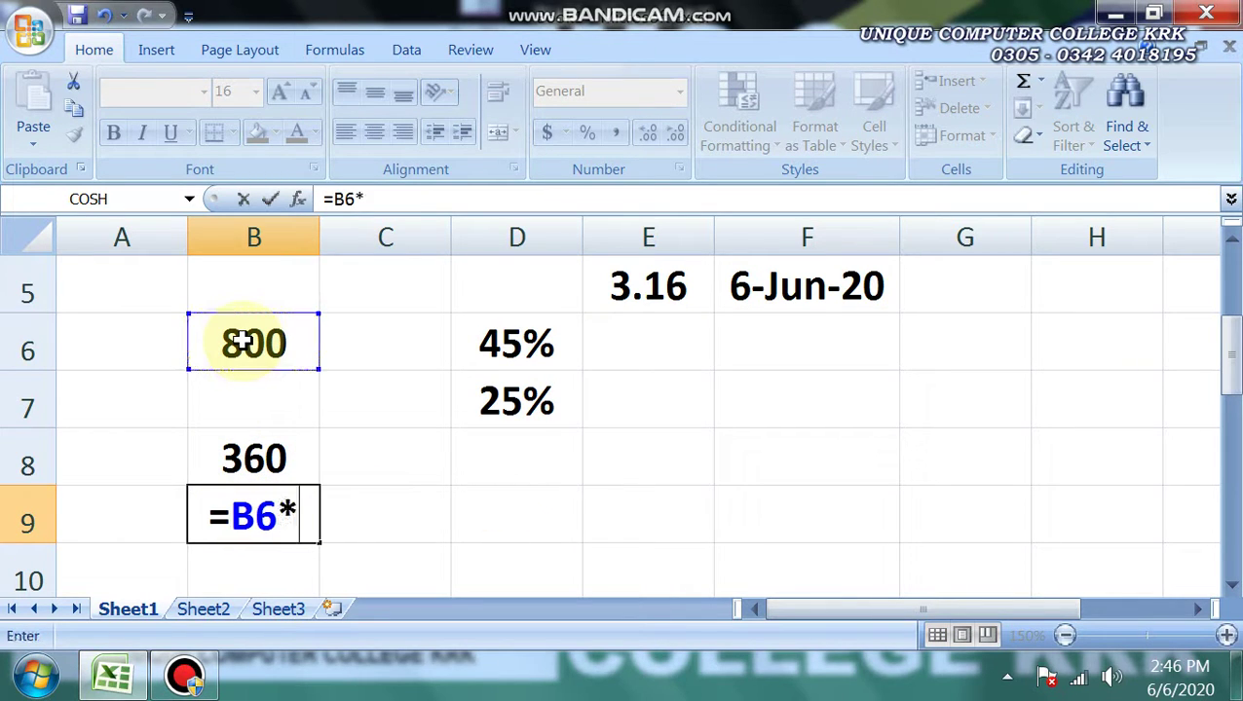
pyautogui.click(499, 404)
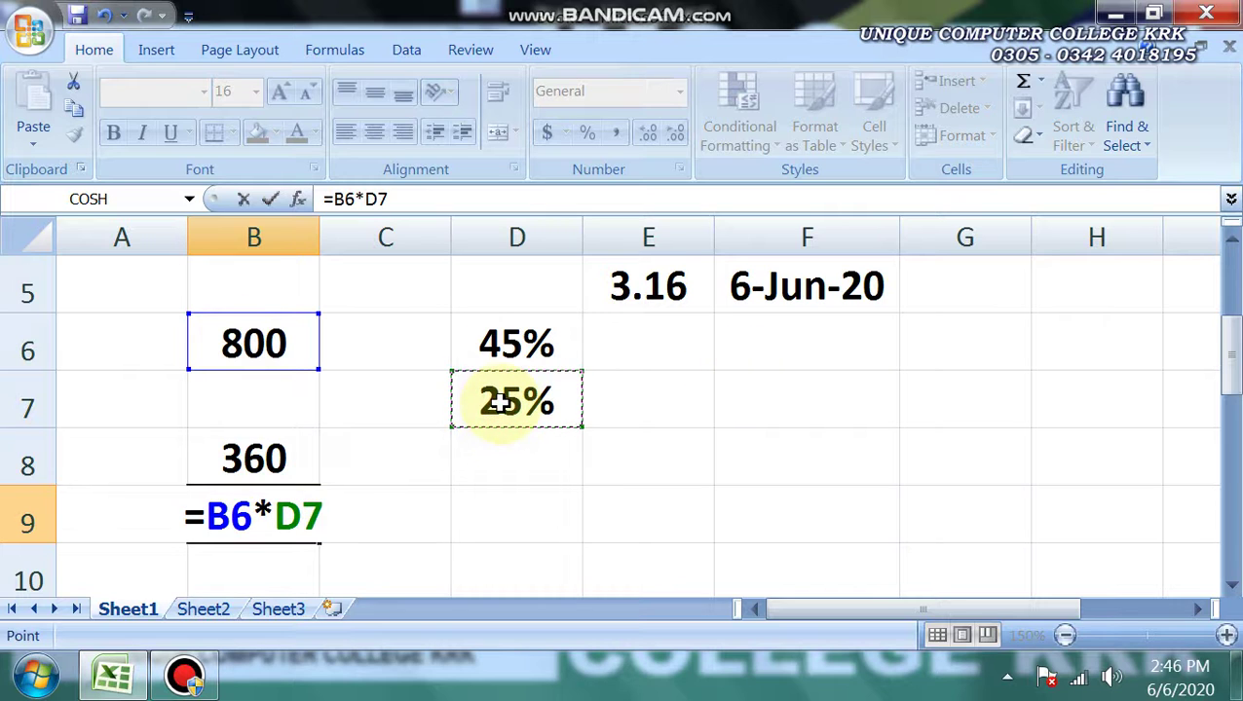
pyautogui.press('Return')
# Step: Enter 1500 in cell A7 as another base amount for the percentage calculation
pyautogui.doubleClick(234, 285)
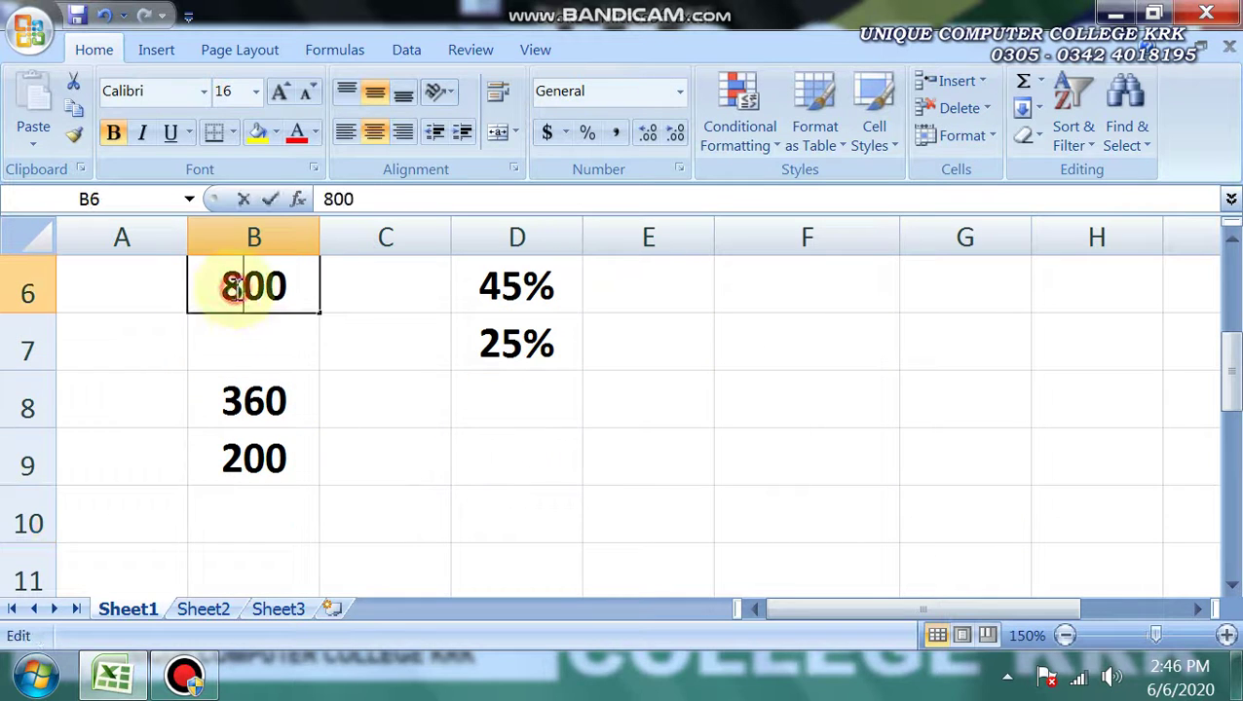
pyautogui.click(125, 334)
pyautogui.write('1')
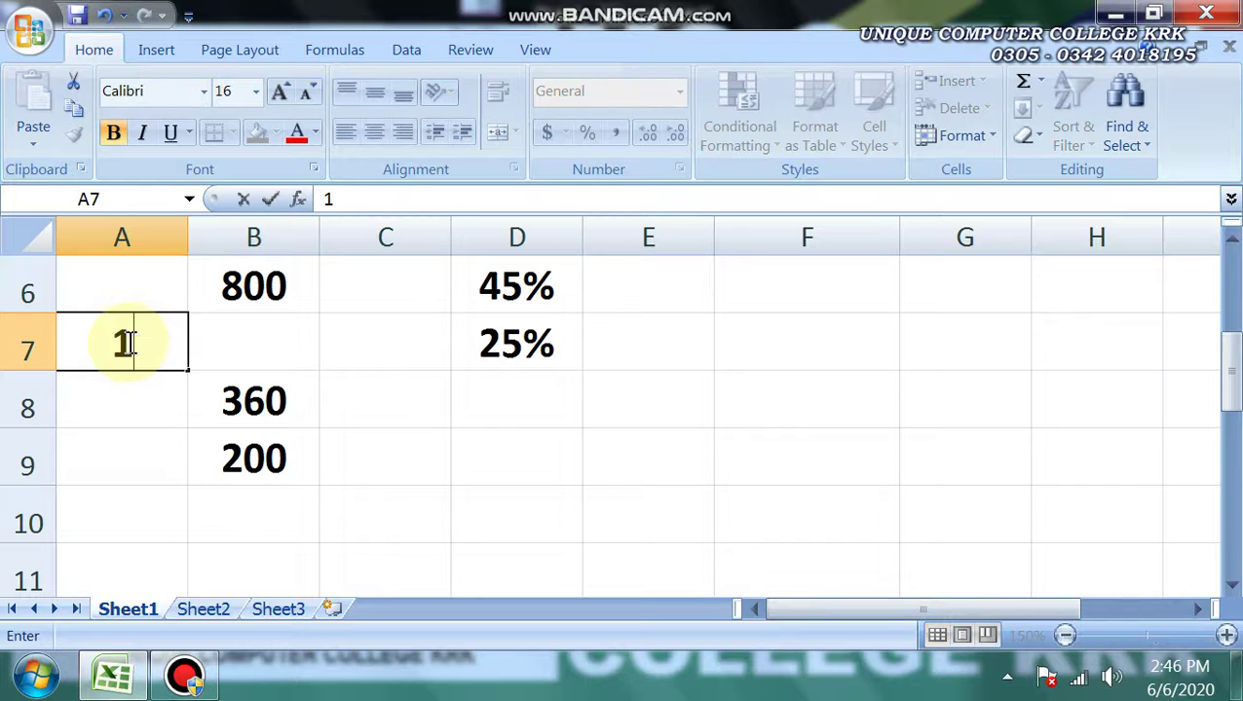
pyautogui.write('500')
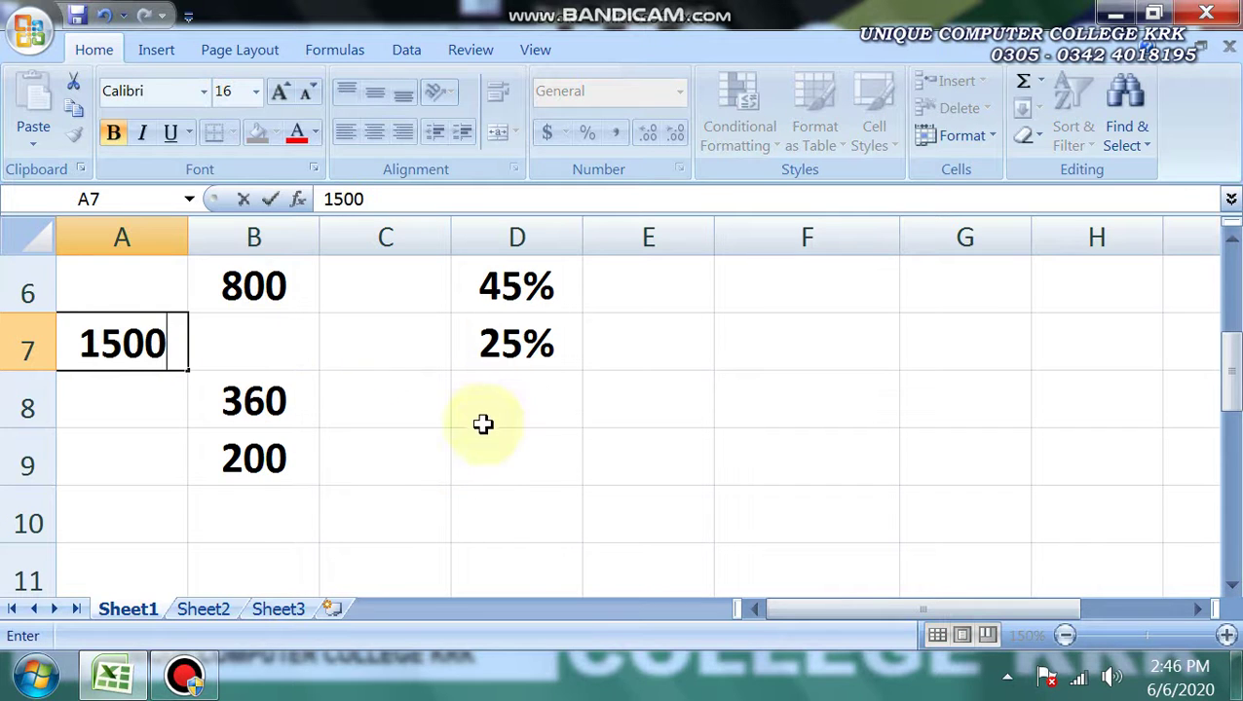
# Step: Enter the formula =A7*D7 in cell D9 to calculate 25% of 1500
pyautogui.click(465, 458)
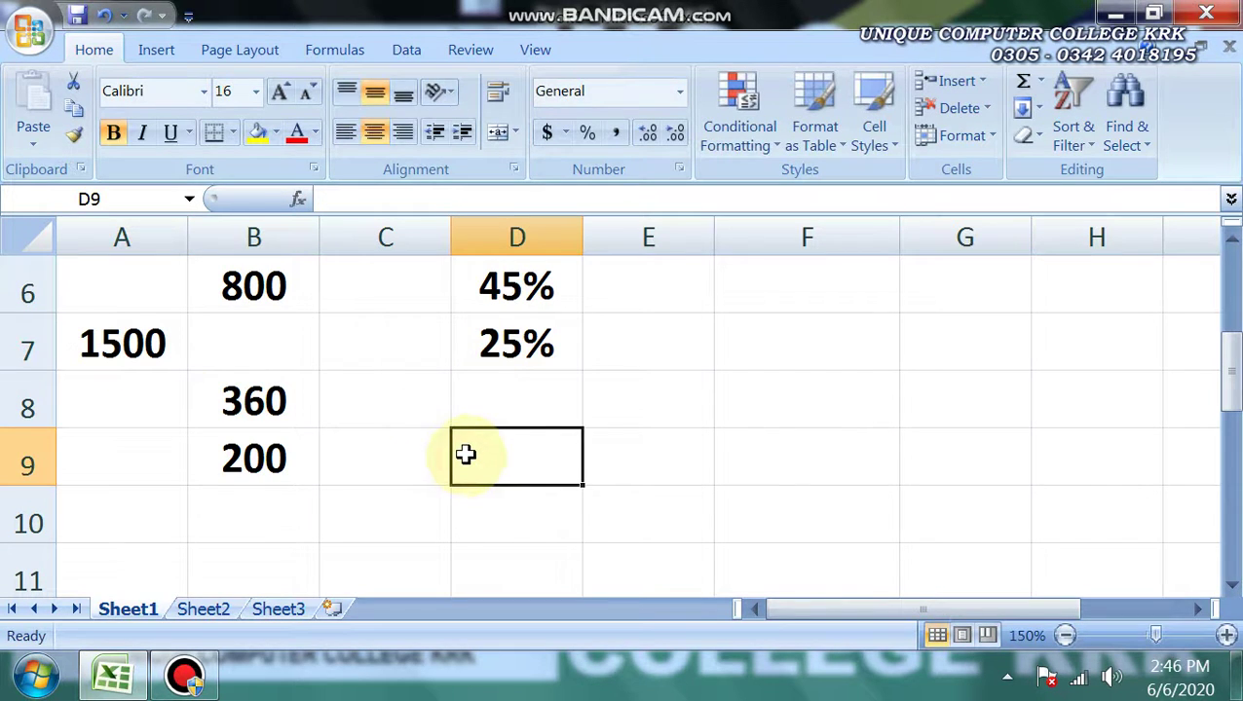
pyautogui.write('=')
pyautogui.click(120, 343)
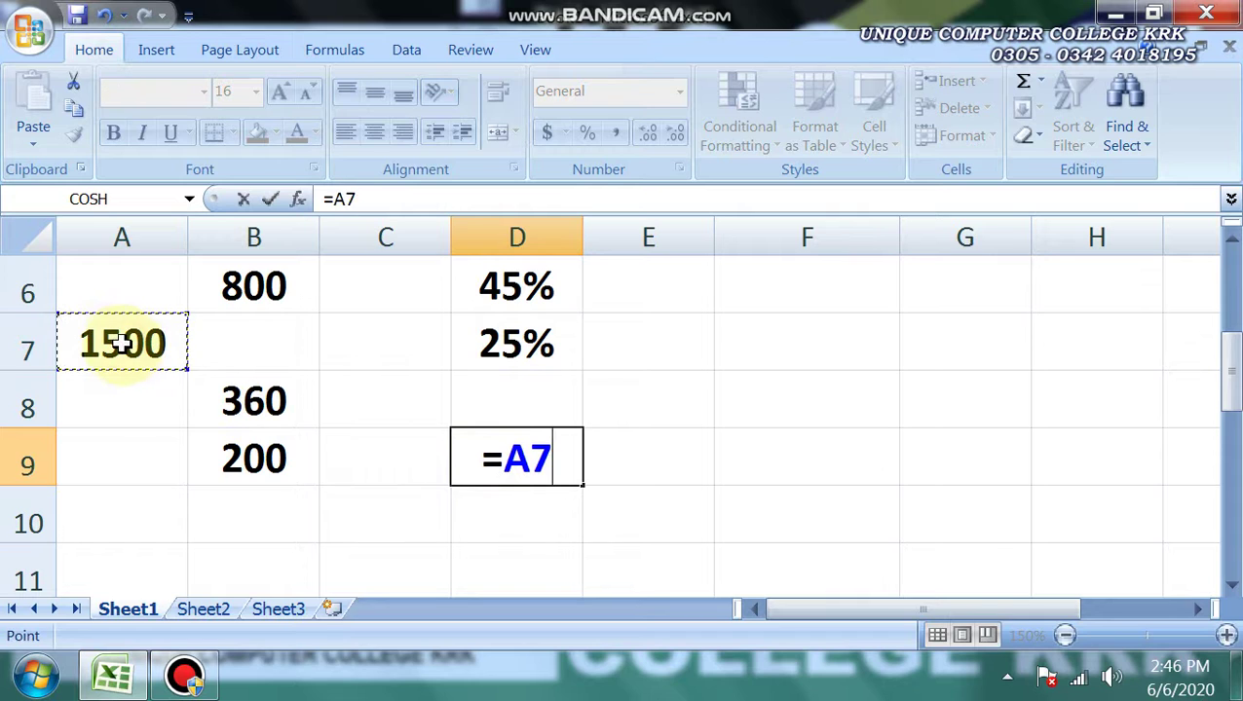
pyautogui.write('*')
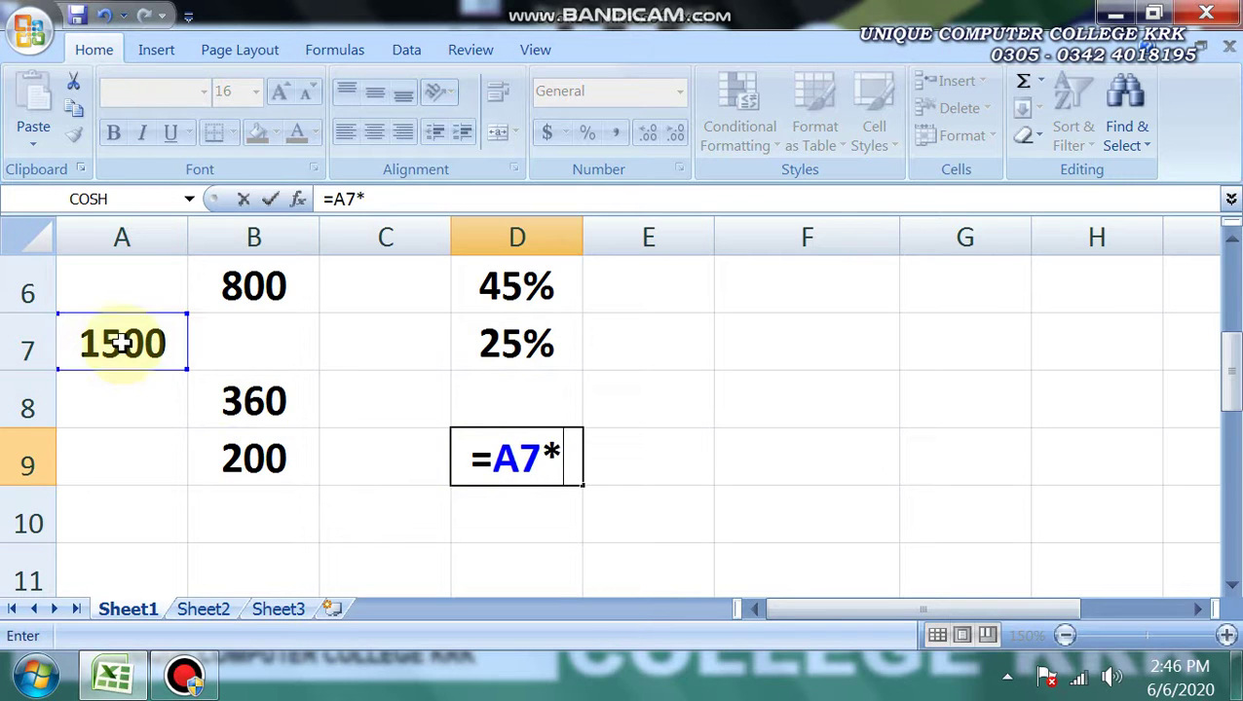
pyautogui.click(516, 357)
pyautogui.press('Return')
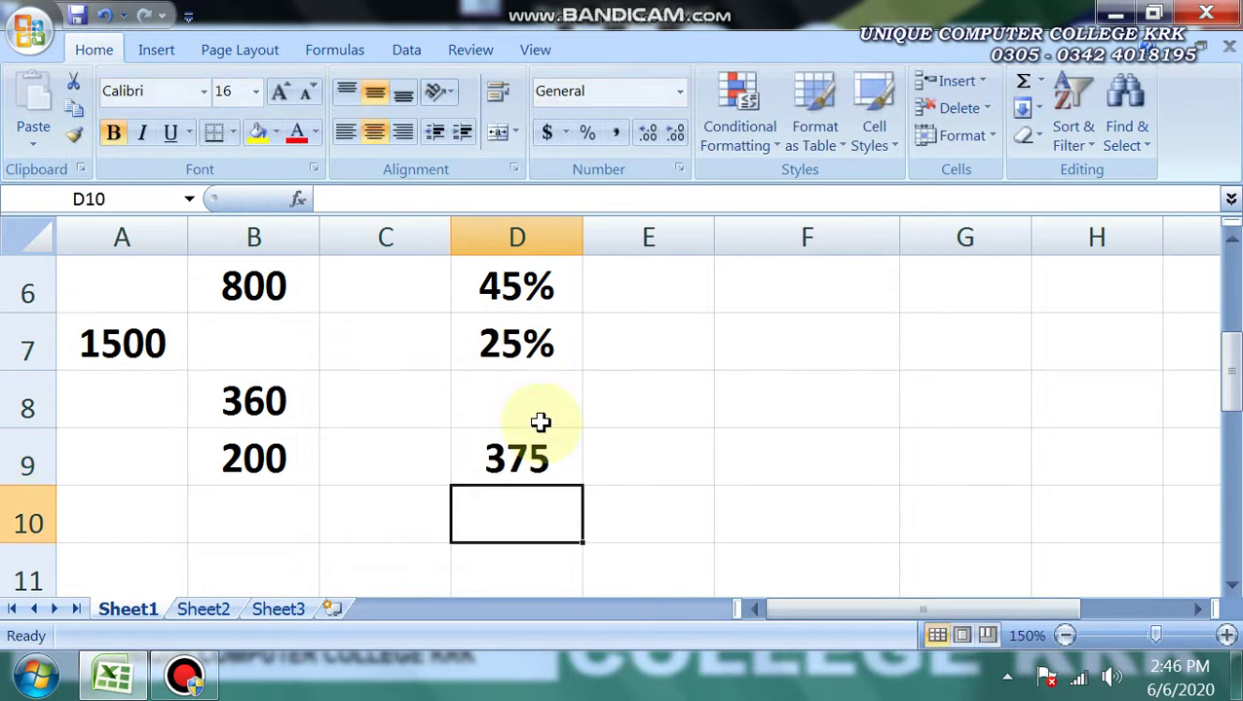
# Step: Review the source cells A7 and D7 and inspect the multiplication operator in the D9 formula
pyautogui.click(138, 342)
pyautogui.click(521, 347)
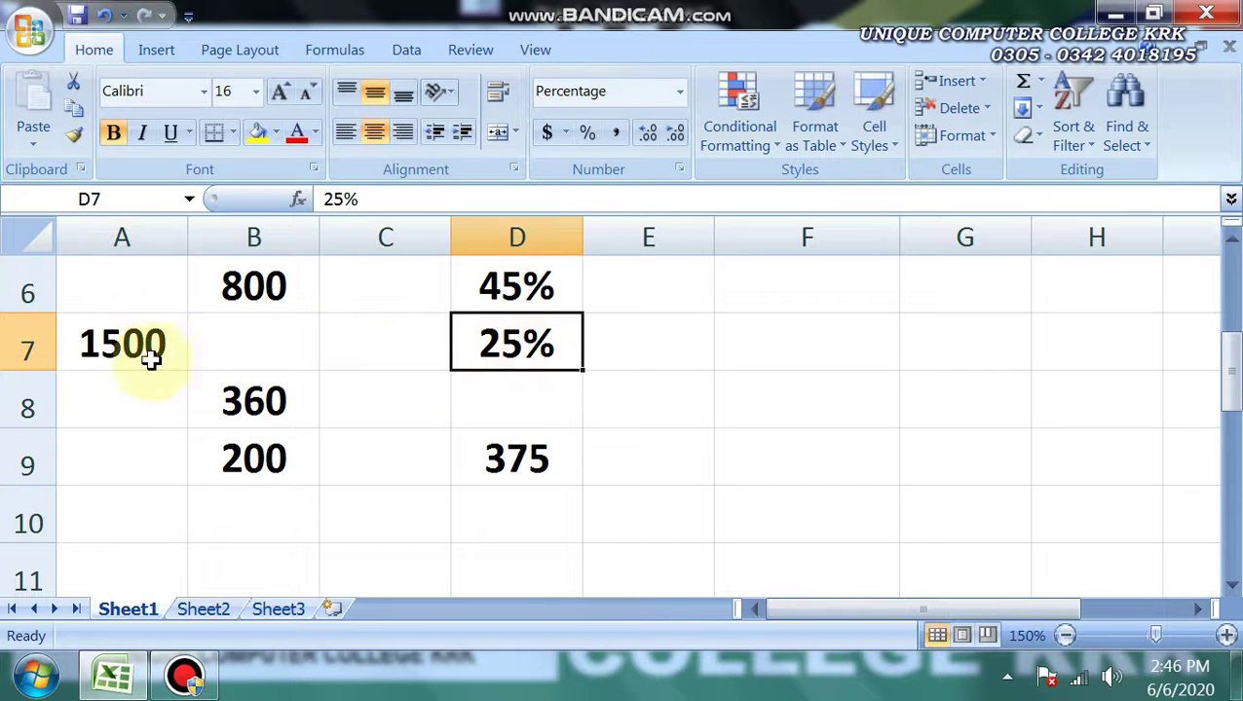
pyautogui.click(156, 344)
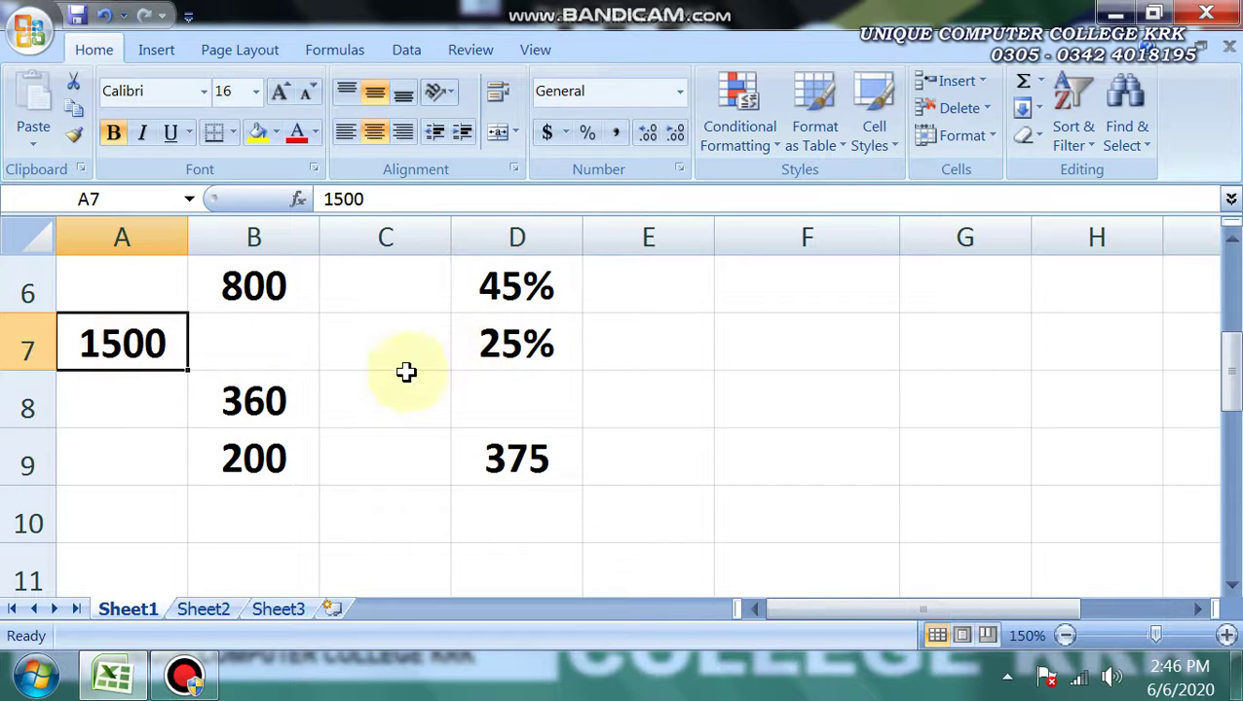
pyautogui.doubleClick(516, 456)
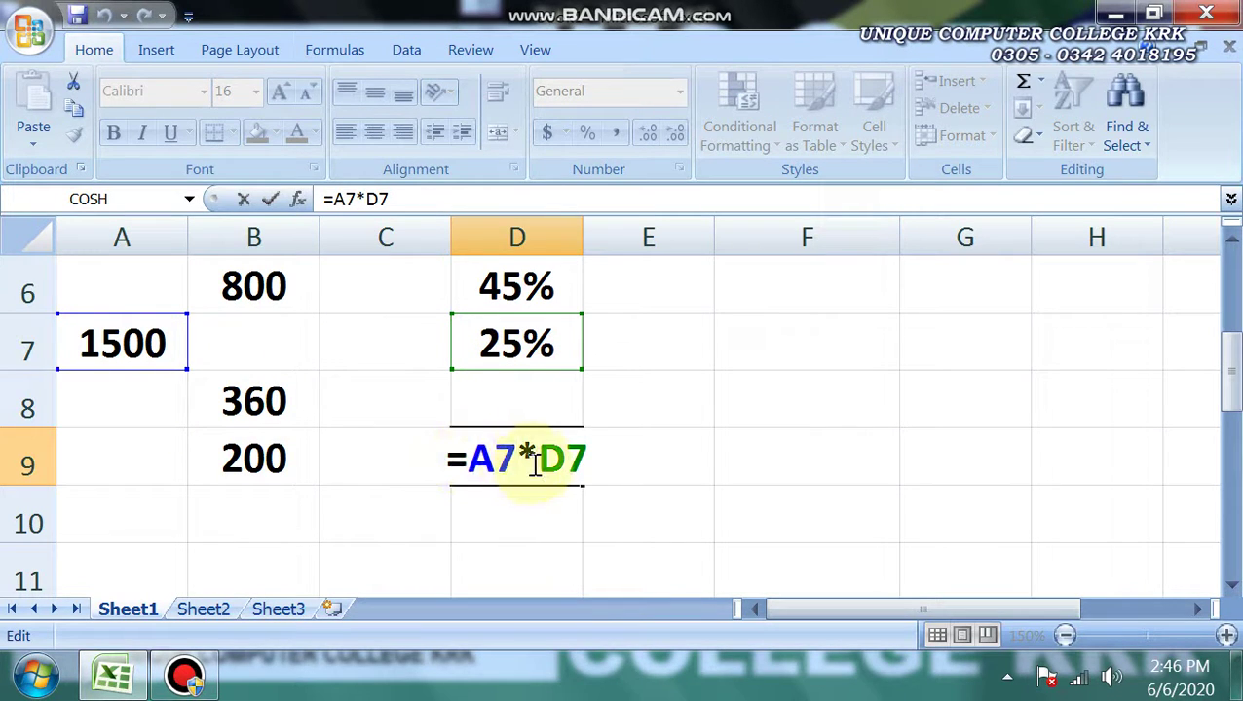
pyautogui.moveTo(518, 451); pyautogui.dragTo(536, 450)
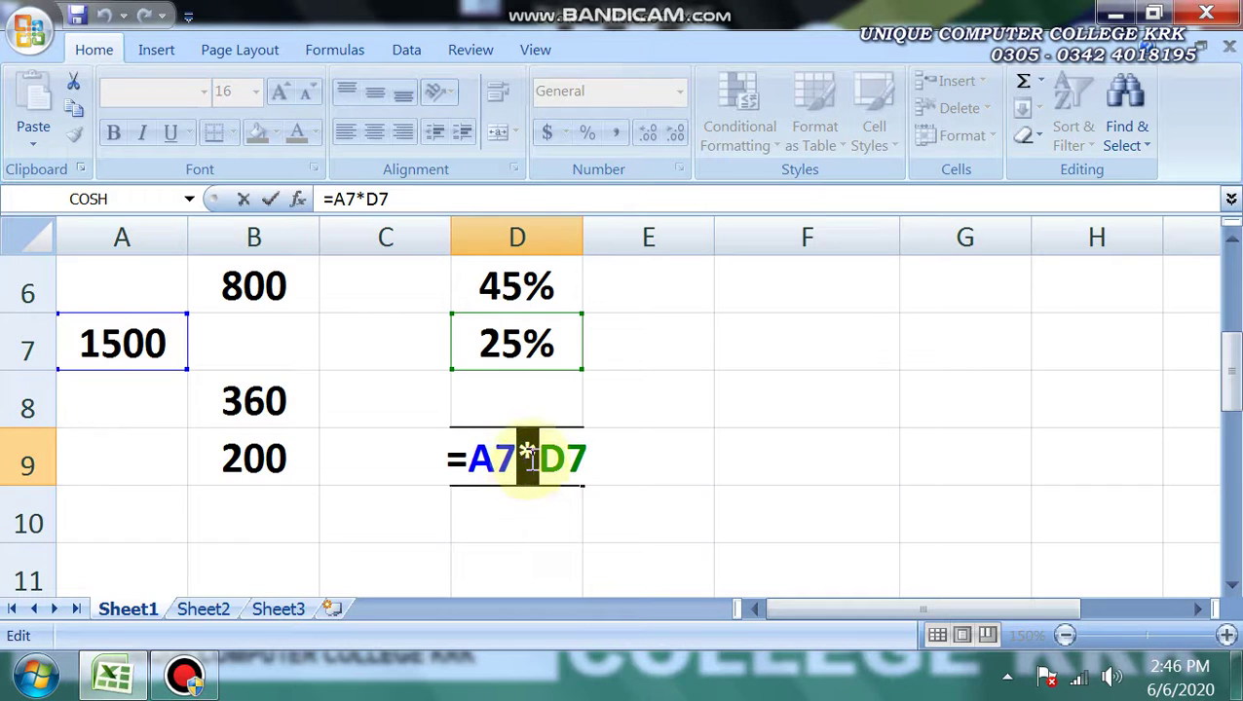
pyautogui.click(583, 456)
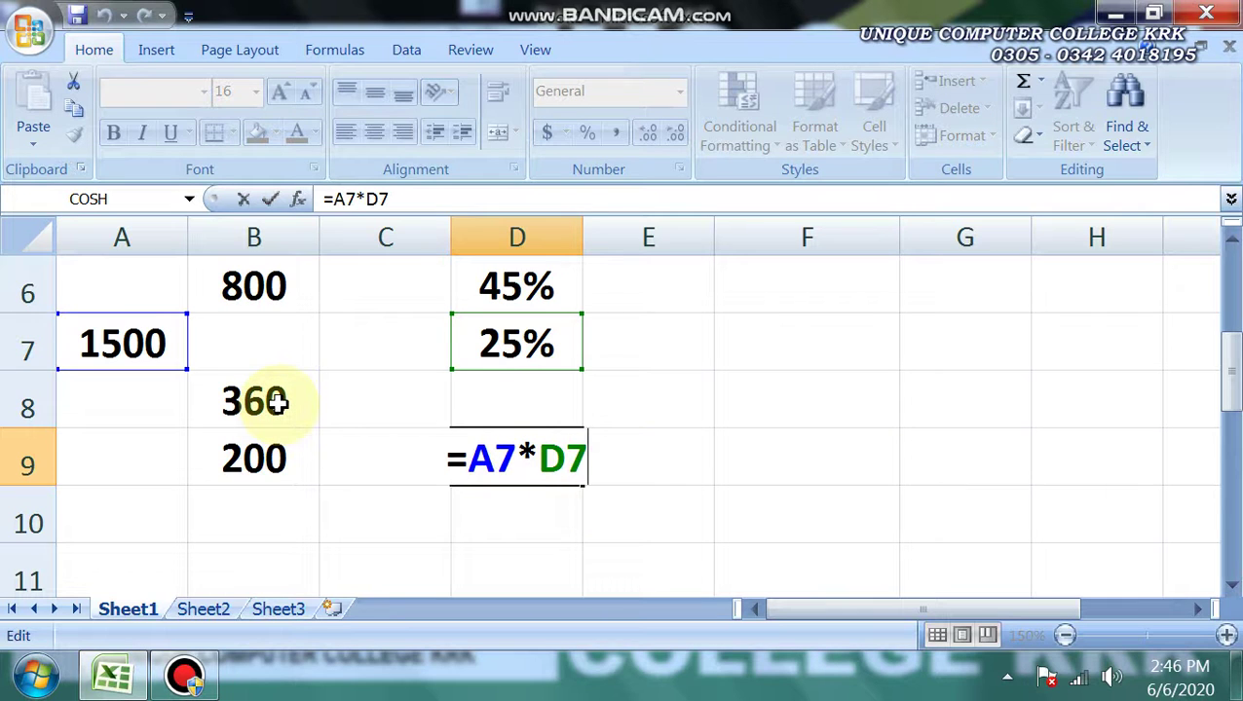
pyautogui.press('Return')
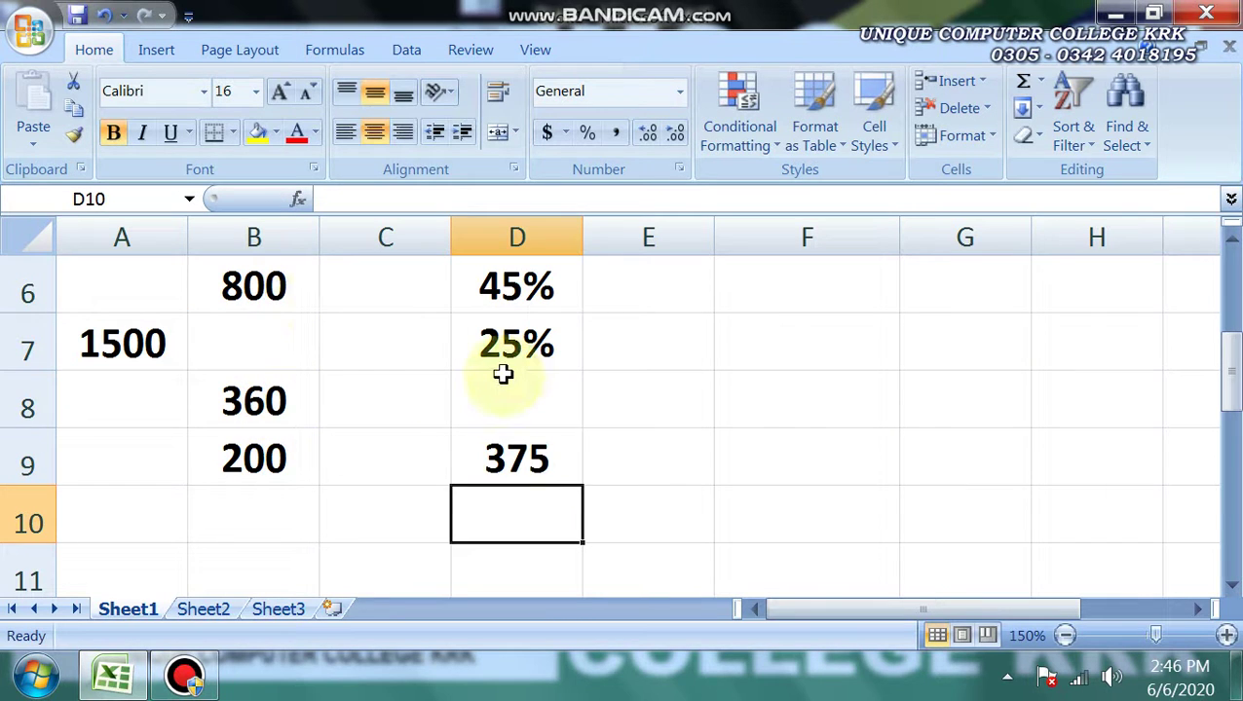
# Step: Consult the percentage formula notes on the desktop wallpaper and return to the Excel workbook
pyautogui.doubleClick(269, 286)
pyautogui.click(161, 687)
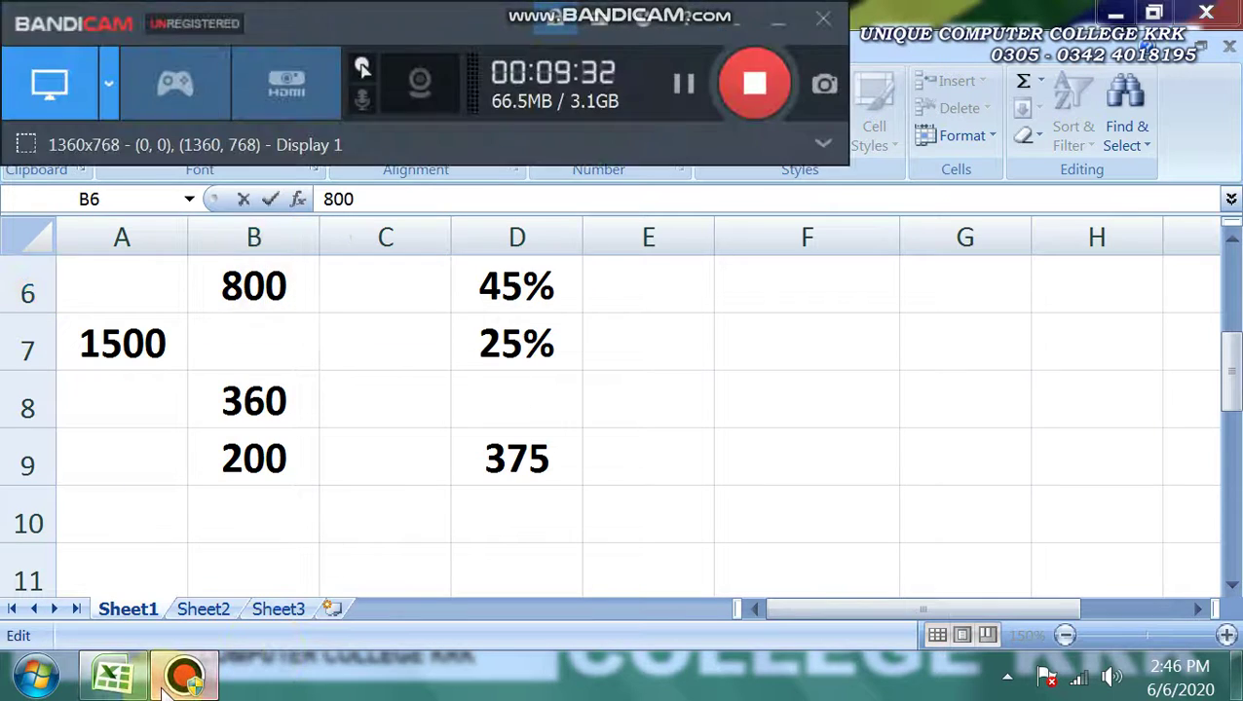
pyautogui.click(163, 682)
pyautogui.click(115, 680)
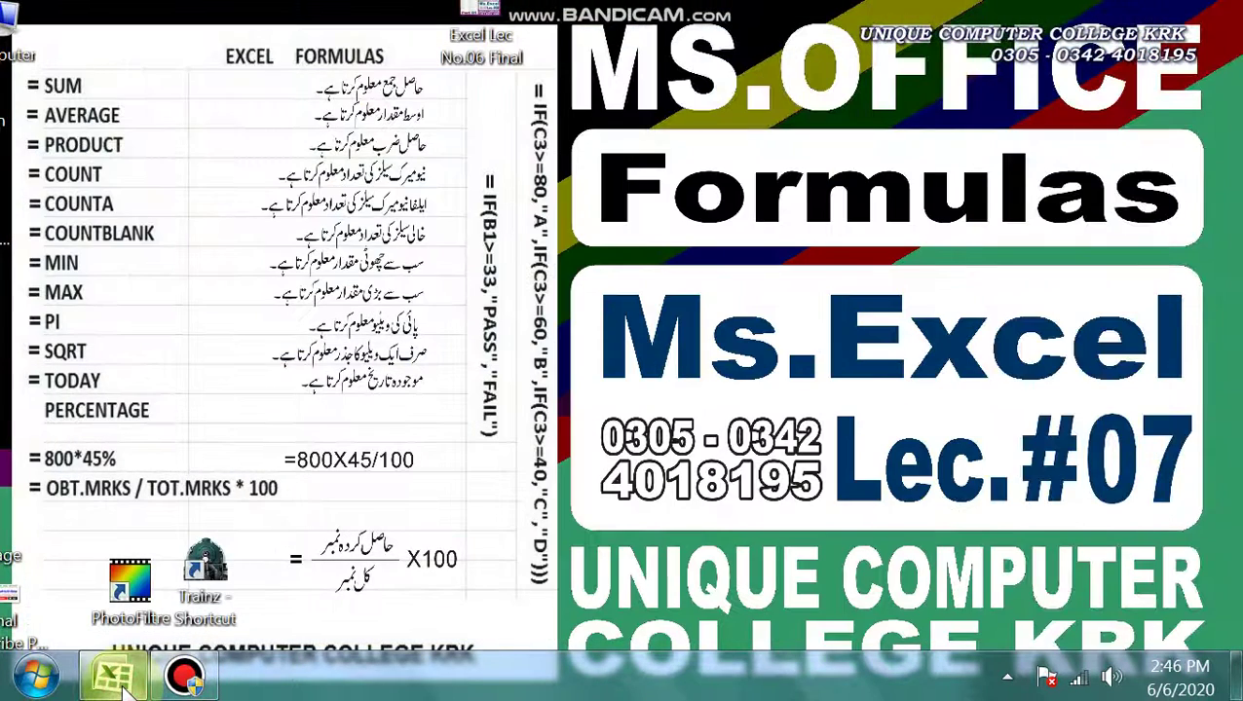
pyautogui.click(119, 682)
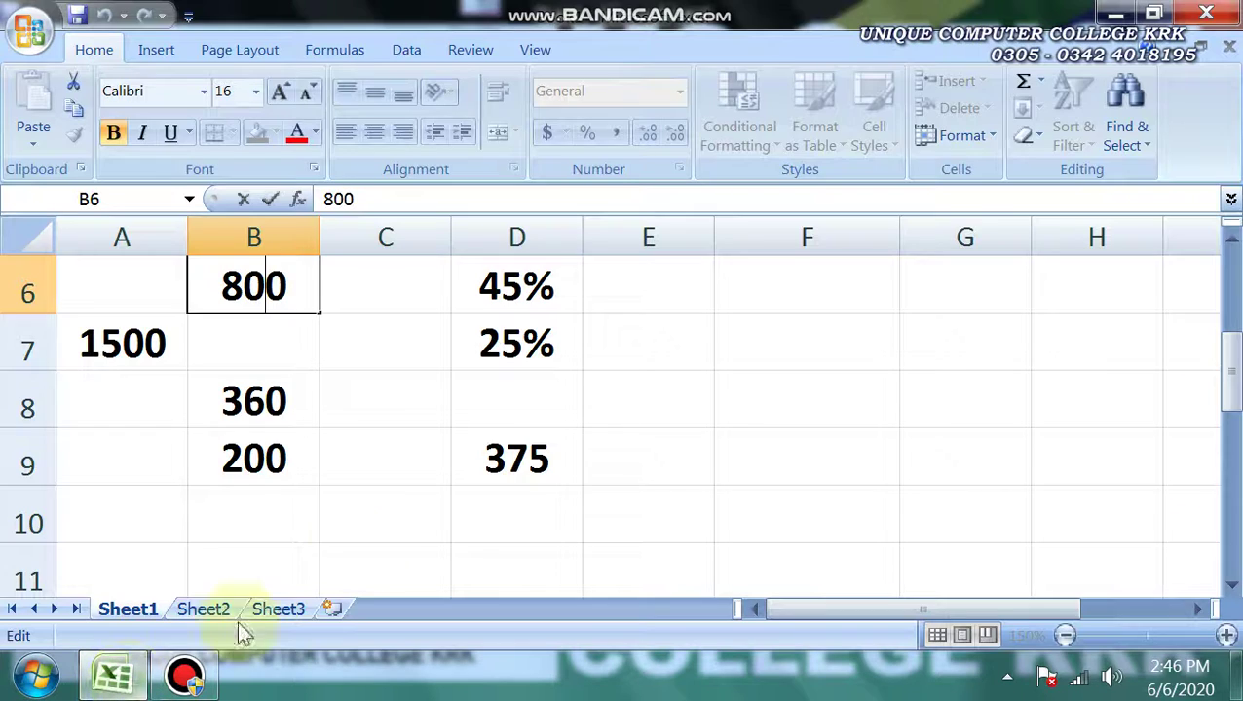
# Step: Enter 450 in cell F8 as the obtained marks and 1100 in cell H8 as the total marks
pyautogui.click(770, 373)
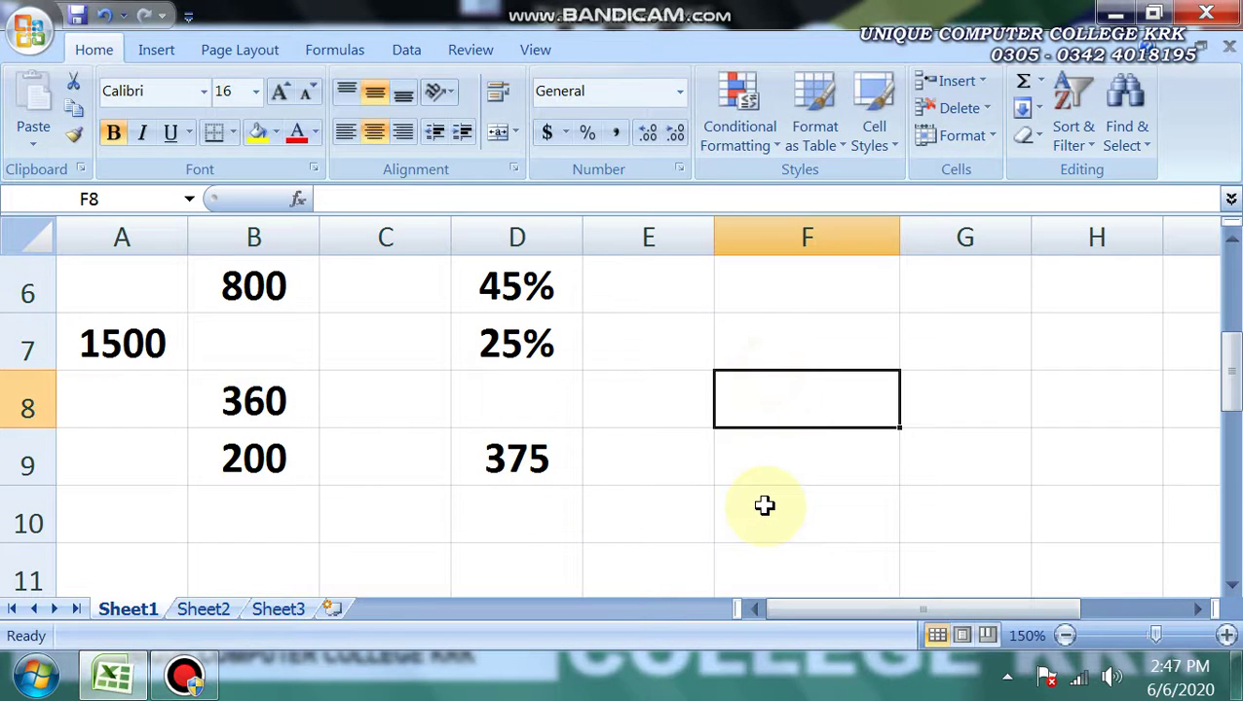
pyautogui.write('450')
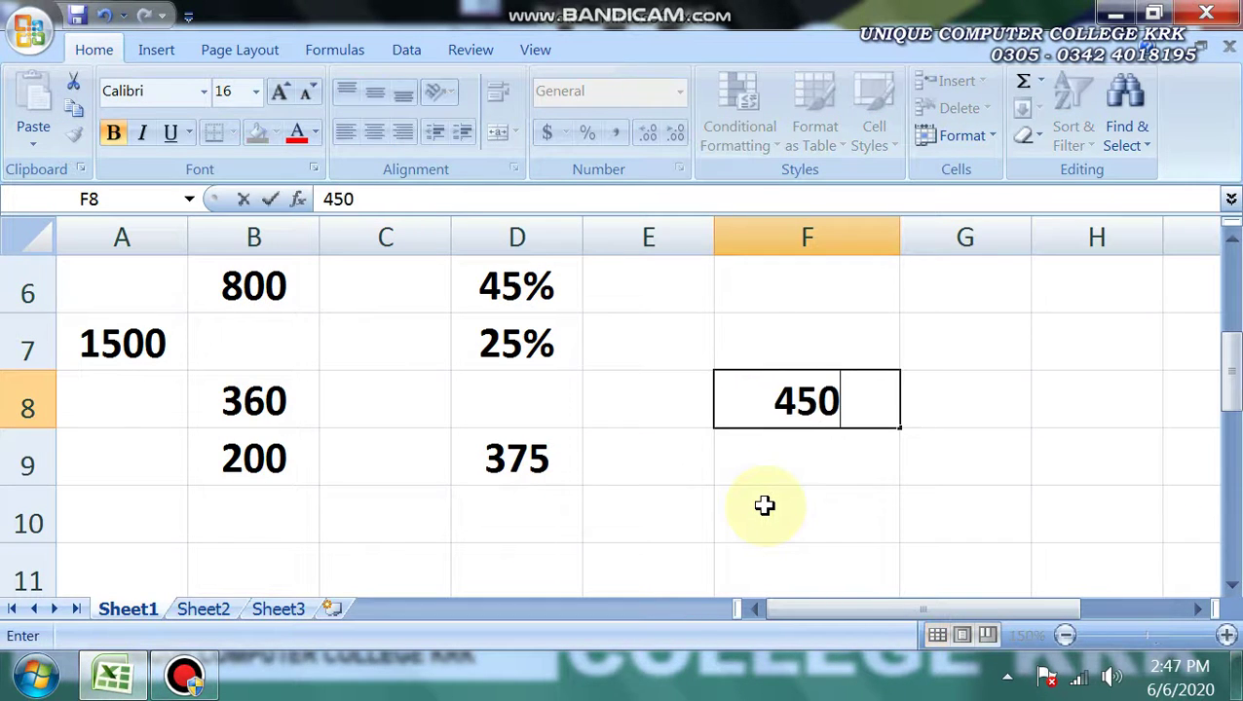
pyautogui.press('Tab')
pyautogui.press('Tab')
pyautogui.write('1')
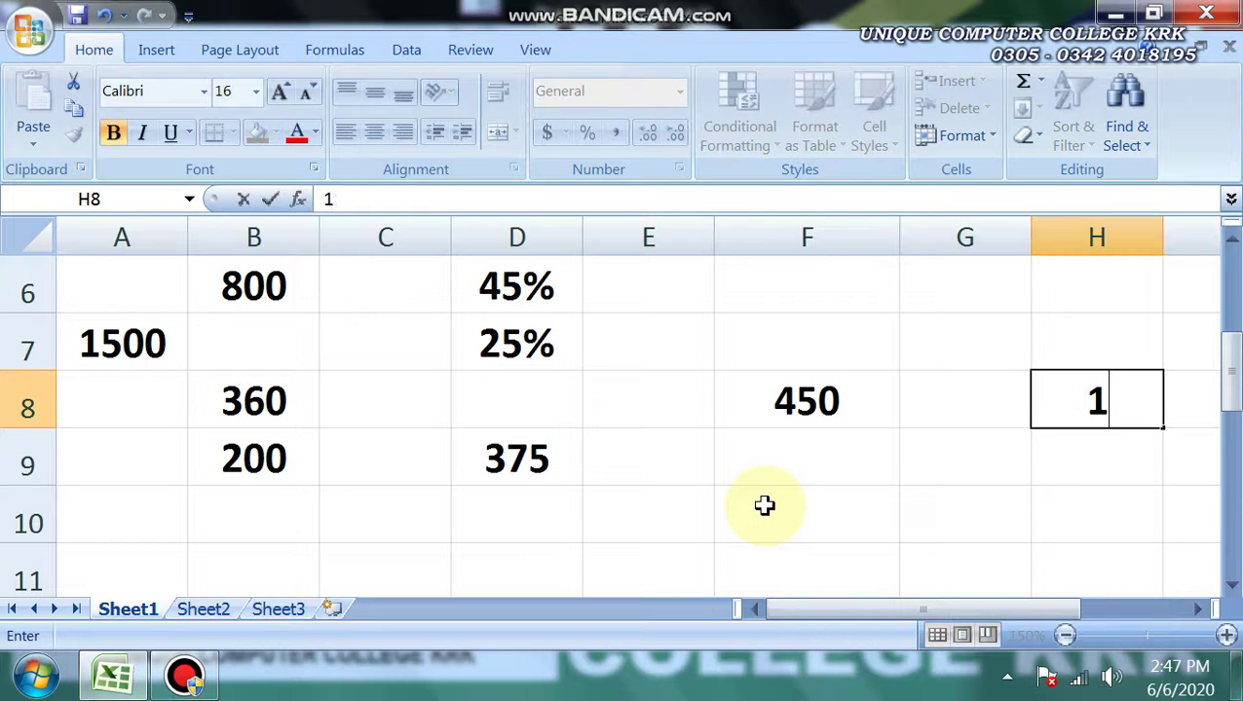
pyautogui.write('100')
# Step: Enter the formula =F8/H8*100 in cell F10 to calculate the percentage of marks obtained
pyautogui.press('Down')
pyautogui.press('Down')
pyautogui.press('Down')
pyautogui.press('Left')
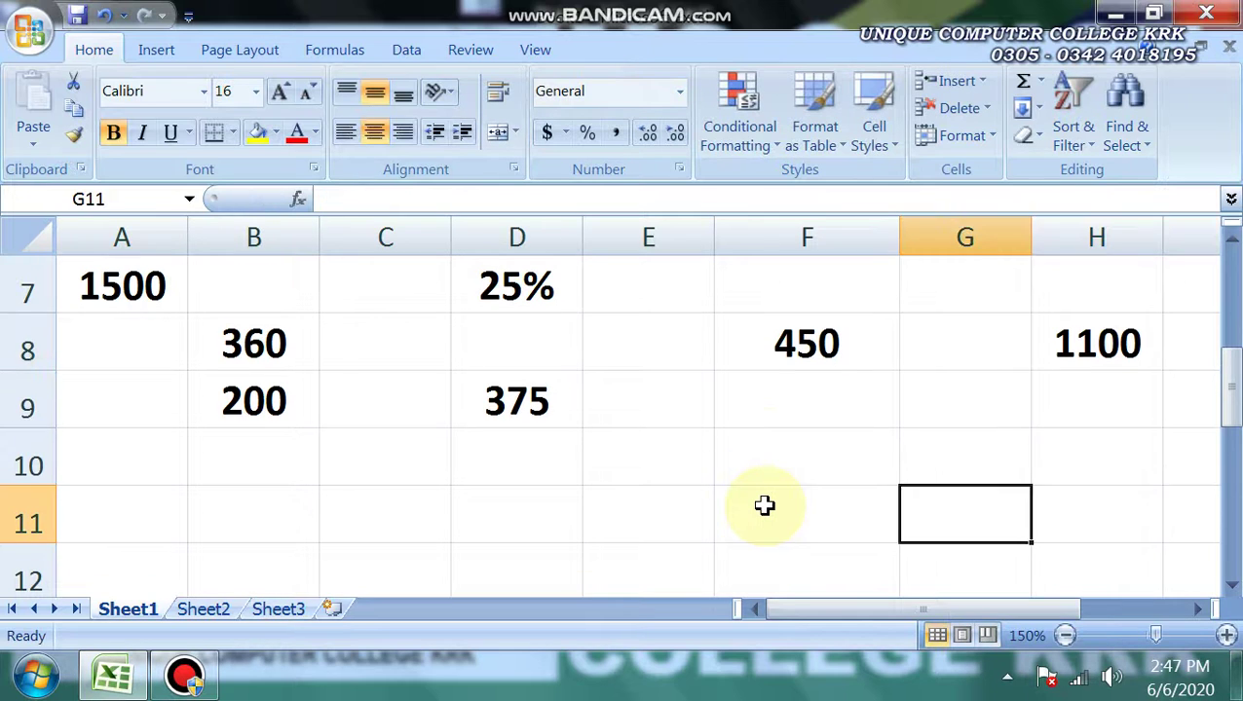
pyautogui.press('Left')
pyautogui.press('Up')
pyautogui.write('=')
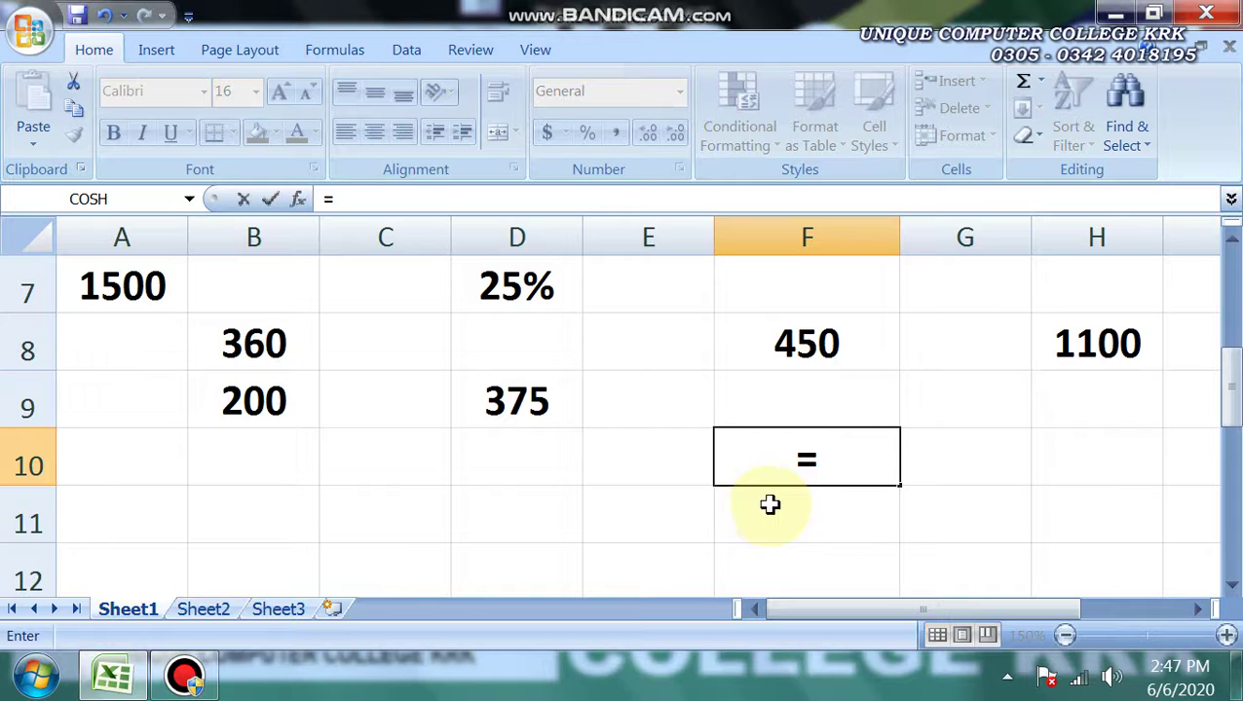
pyautogui.click(836, 343)
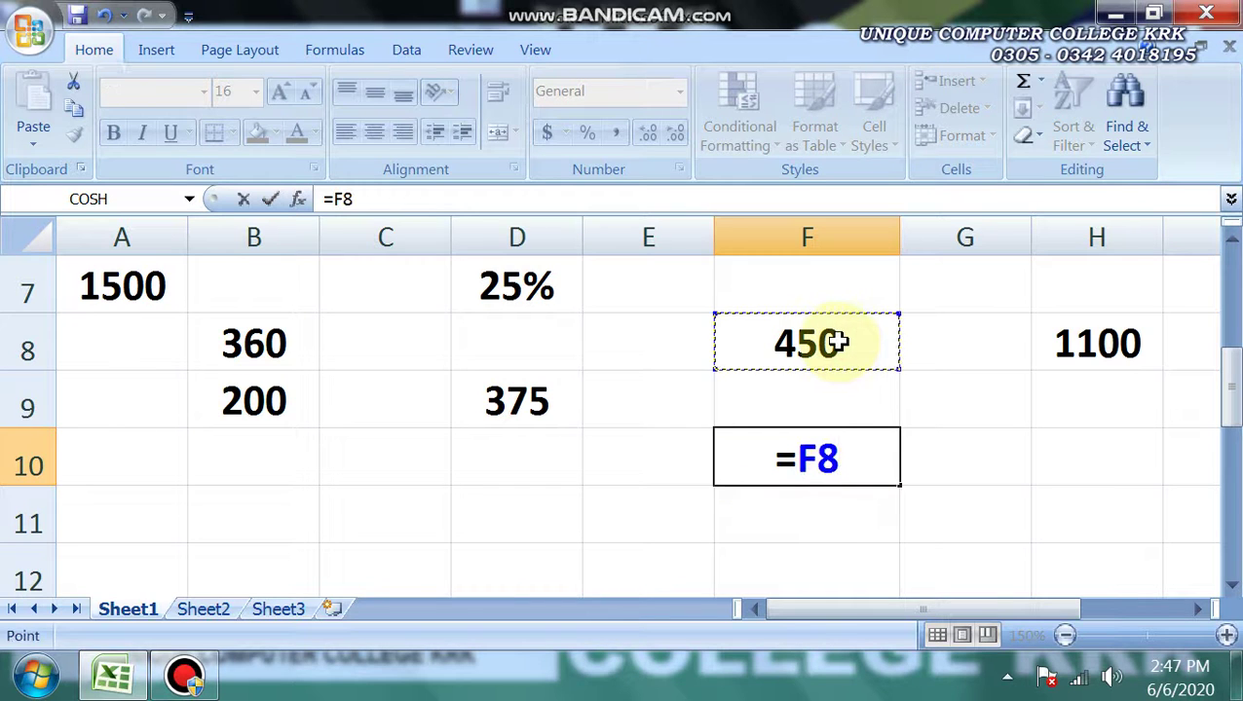
pyautogui.write('/')
pyautogui.click(1081, 356)
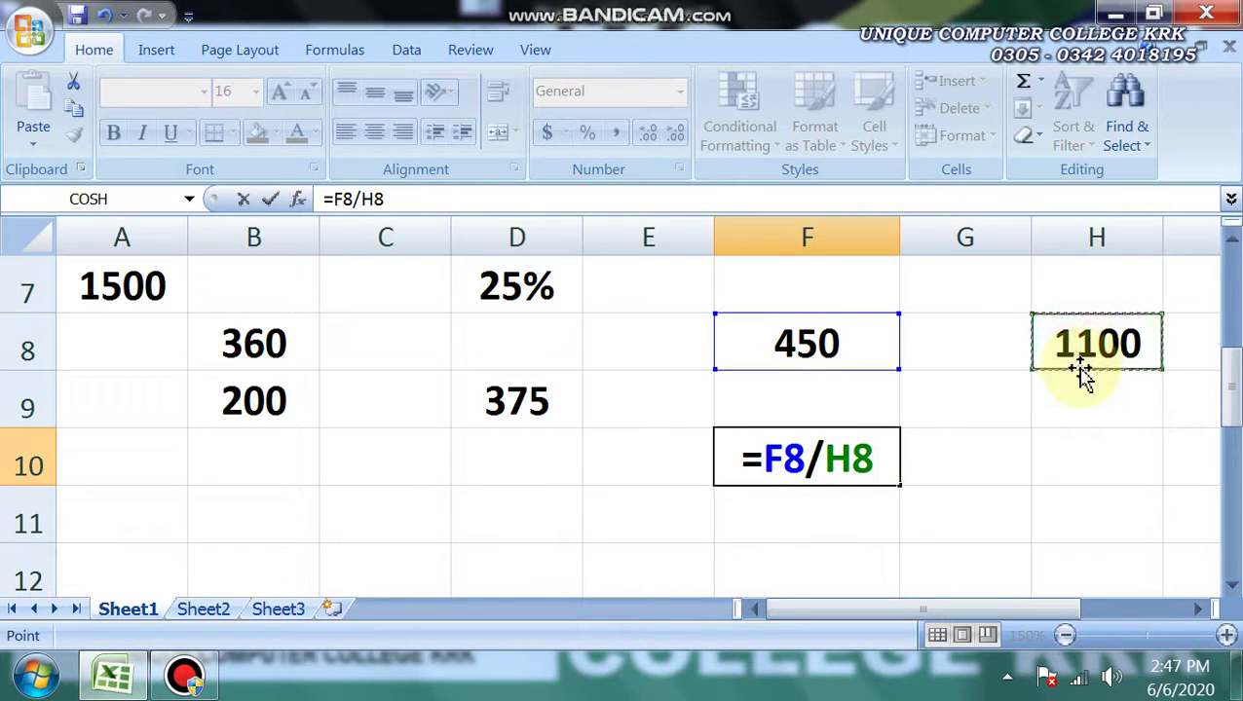
pyautogui.write('*')
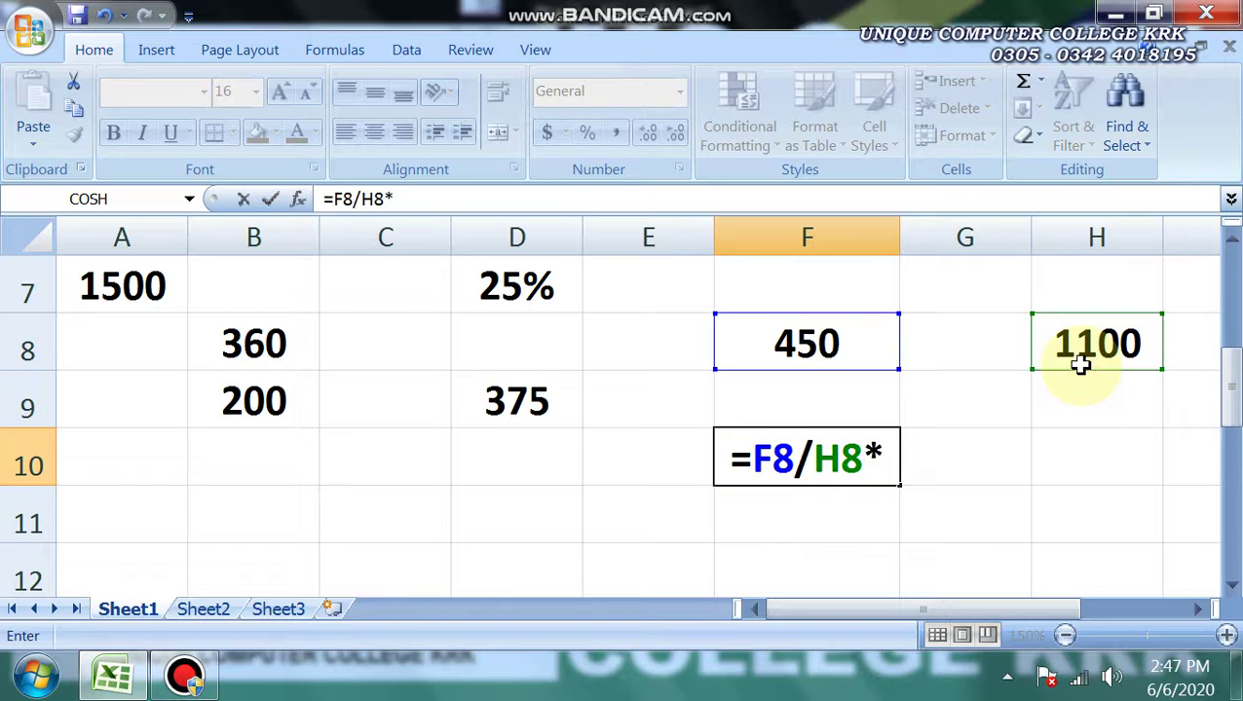
pyautogui.write('100')
pyautogui.press('Return')
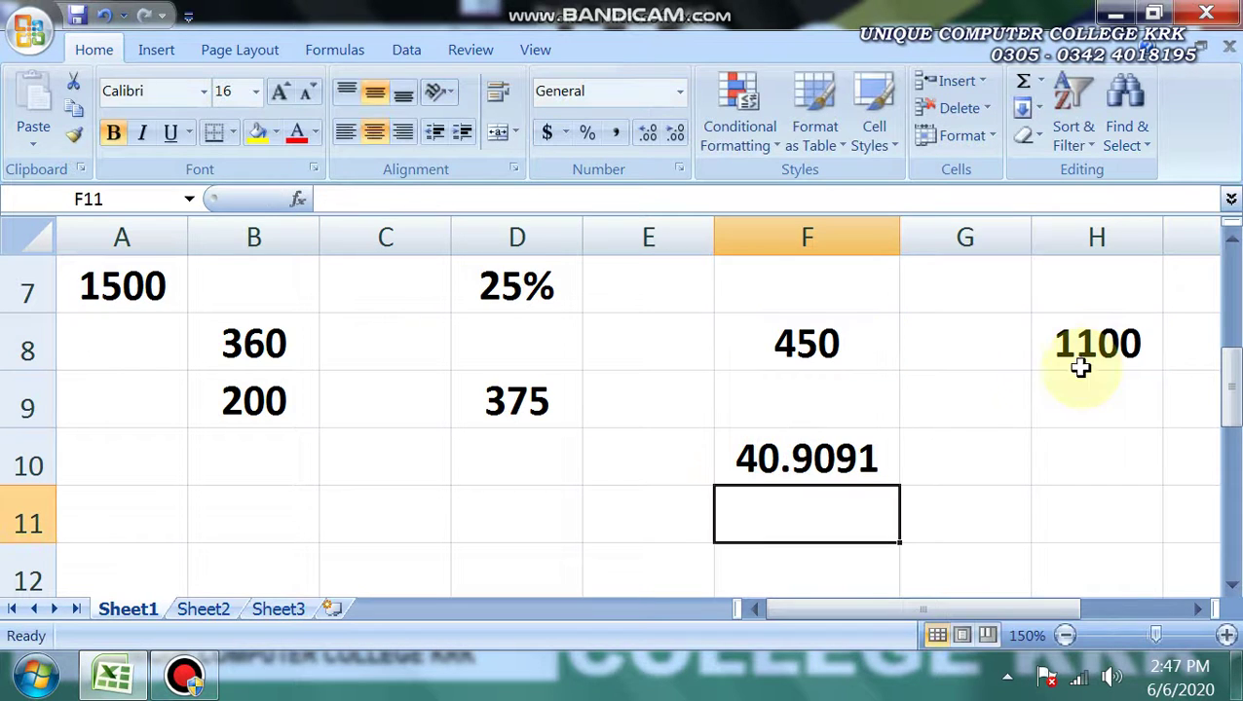
# Step: Reduce the percentage result in cell F10 to two decimal places
pyautogui.click(760, 464)
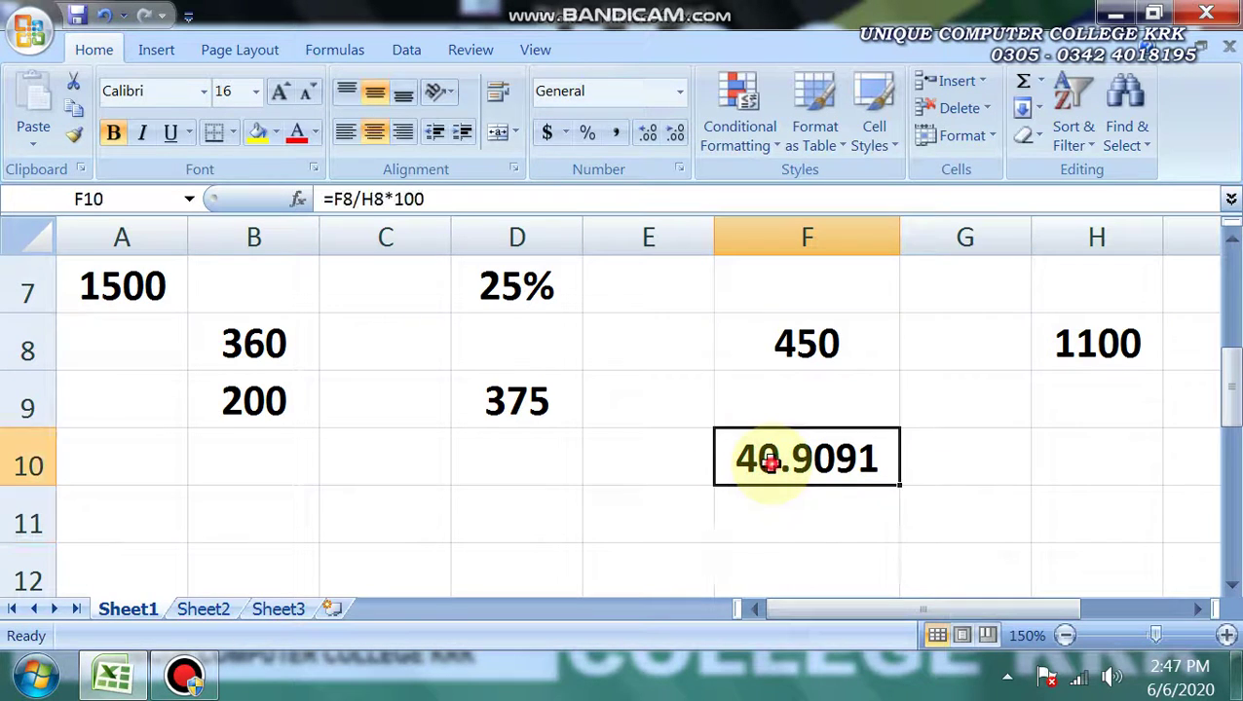
pyautogui.doubleClick(676, 135)
pyautogui.click(185, 675)
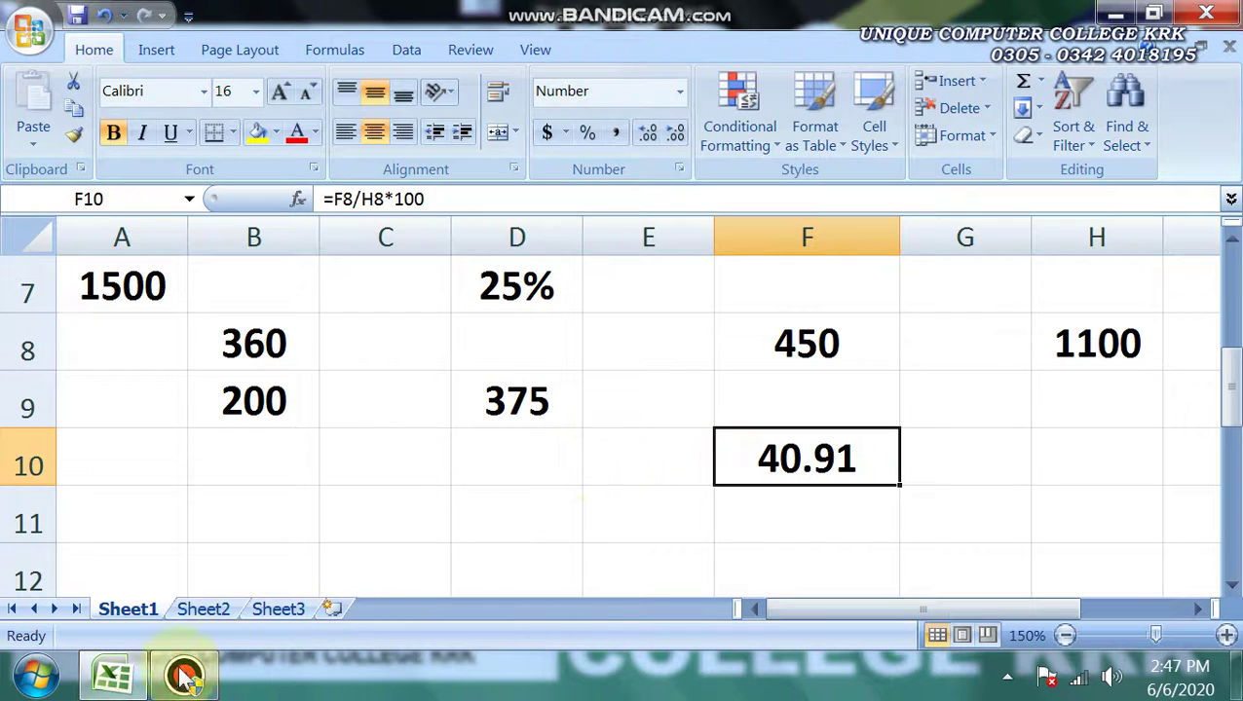